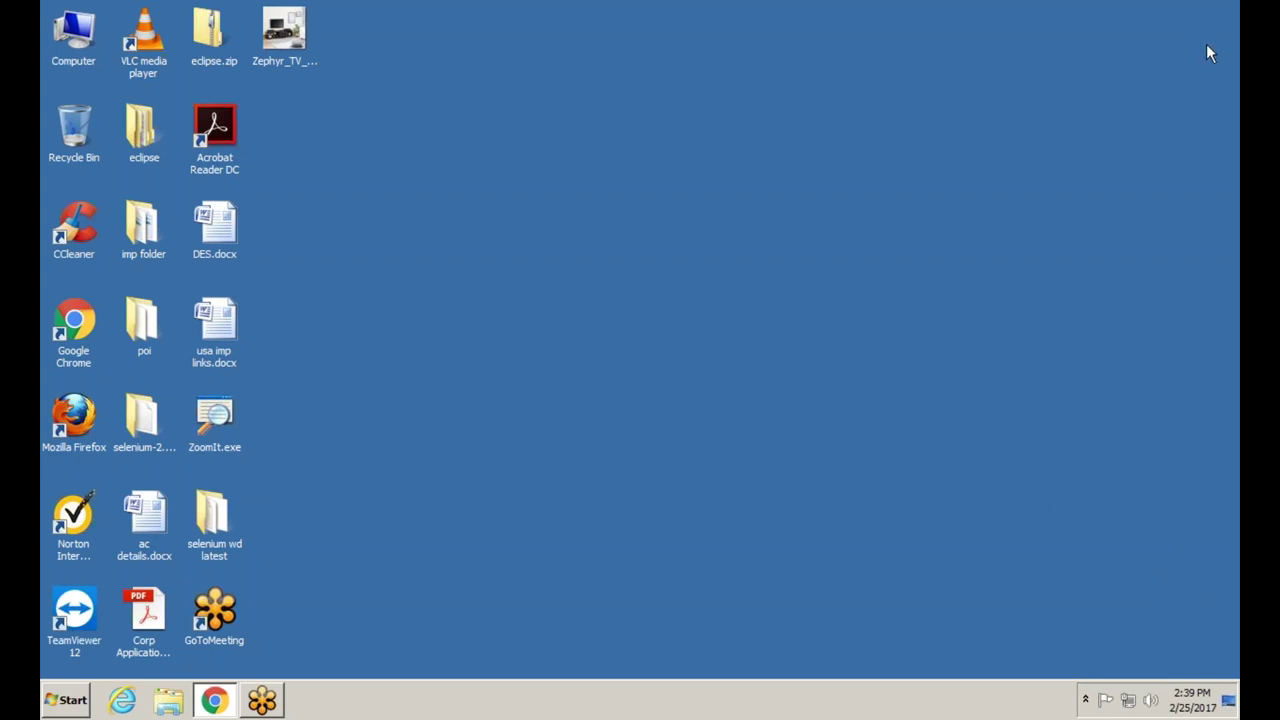
- Start ZoomIt's Draw mode and write CHECK, OR and VARIFY as three lines of on-screen text over the desktop
click(1086, 699)
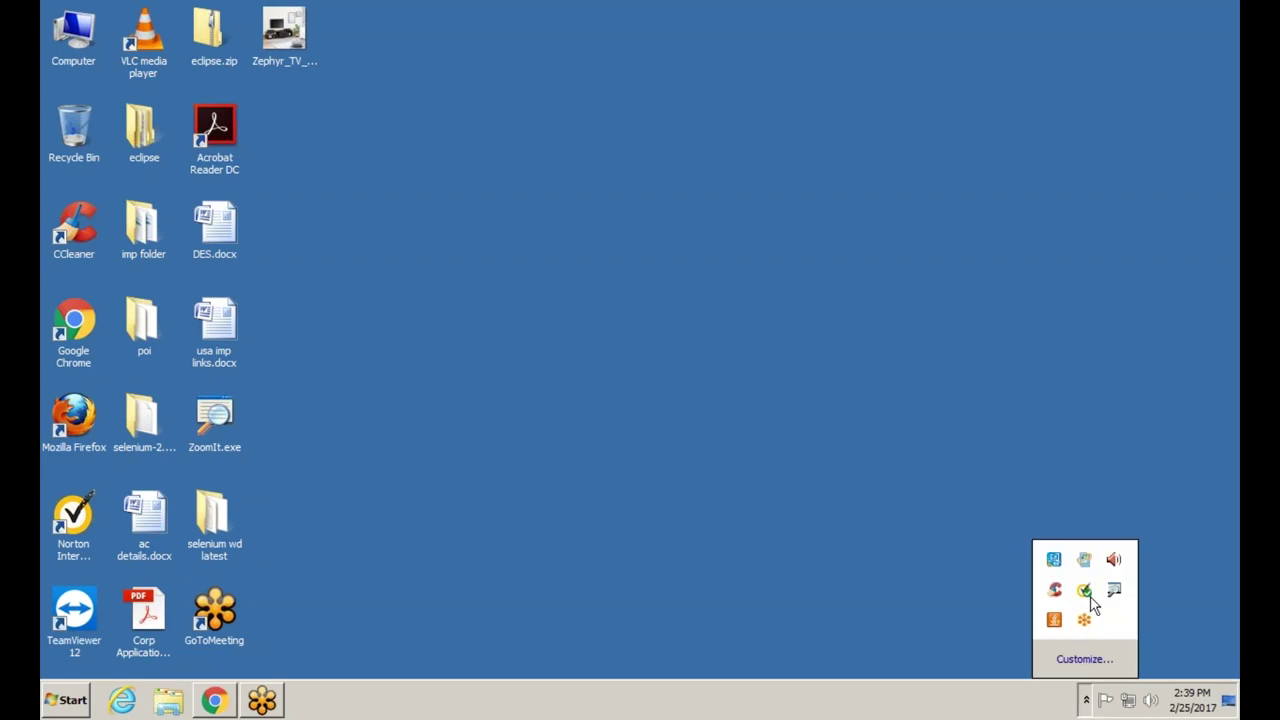
right_click(1115, 592)
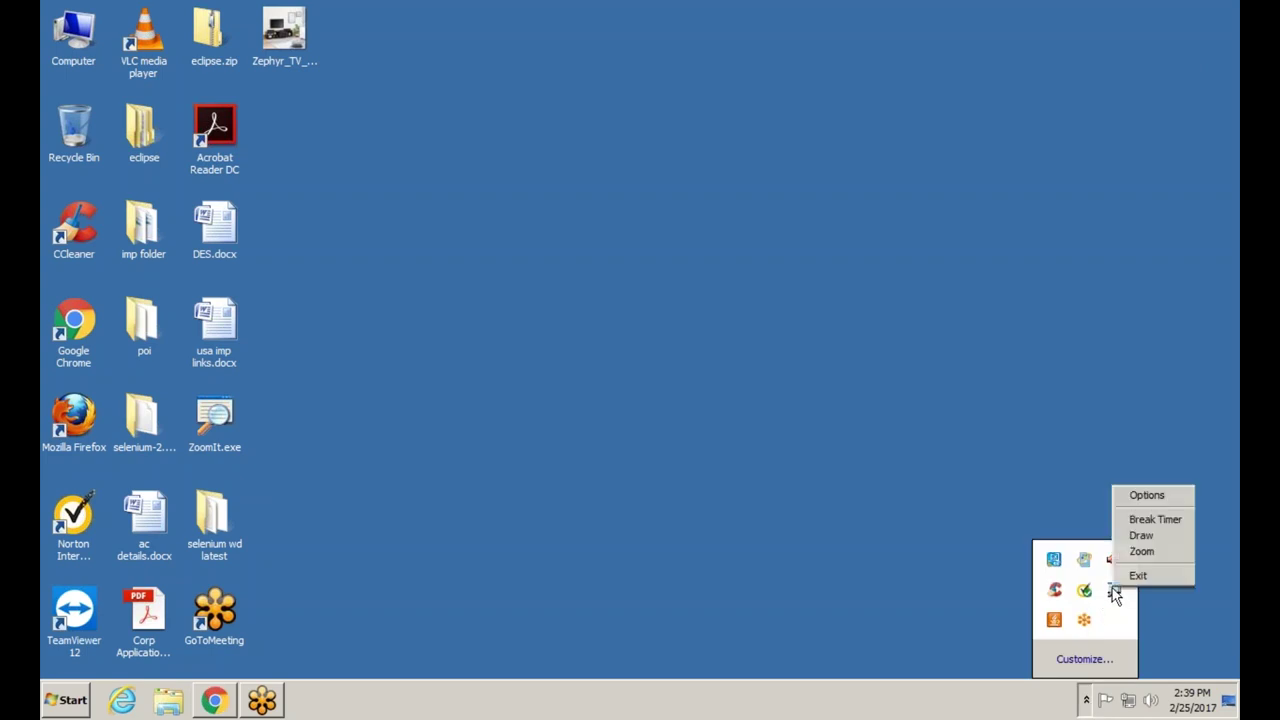
click(1157, 533)
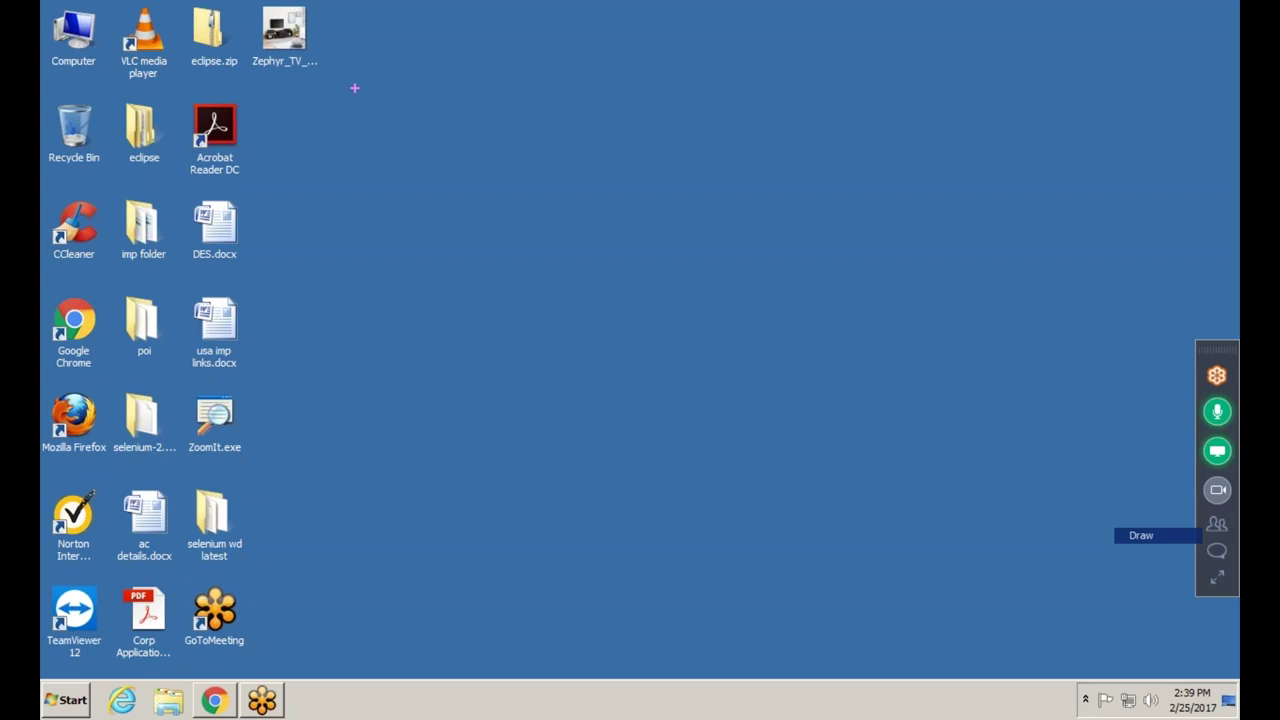
mouse_move(388, 106)
mouse_down()
mouse_move(361, 108)
mouse_move(390, 150)
mouse_up()
drag(399, 102, 399, 158)
text(HECK)
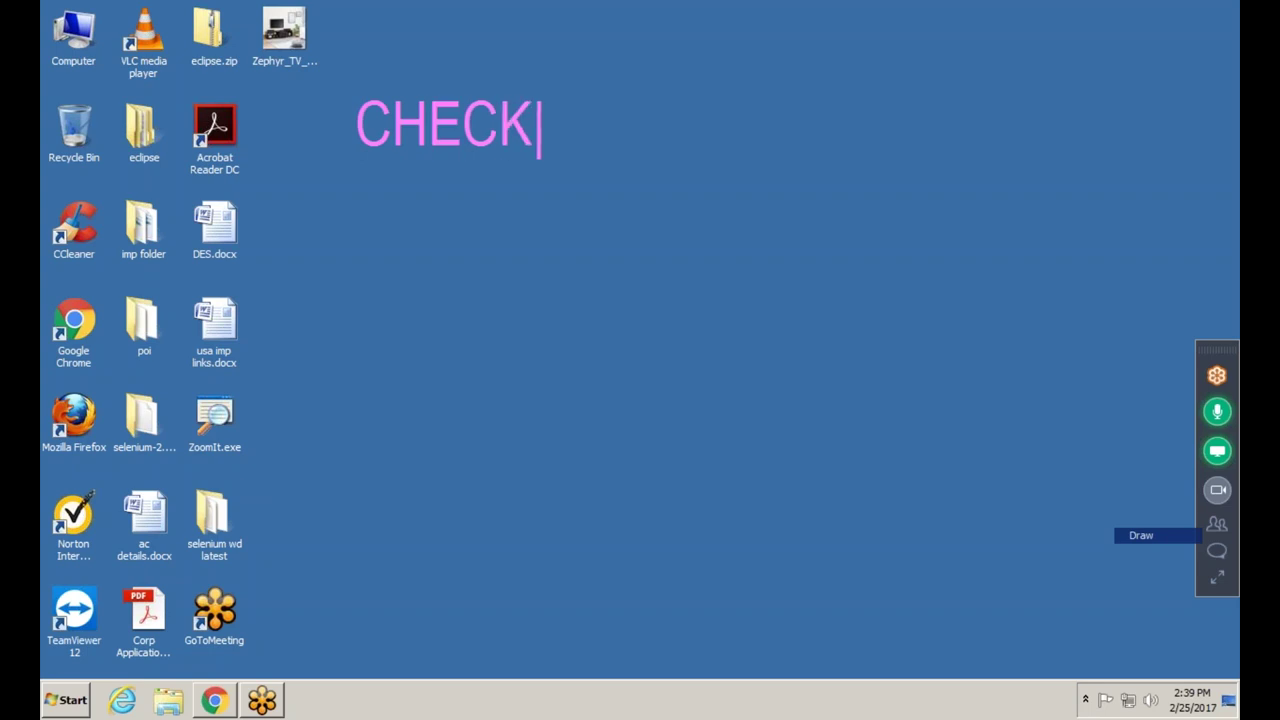
key(Return)
text(OR)
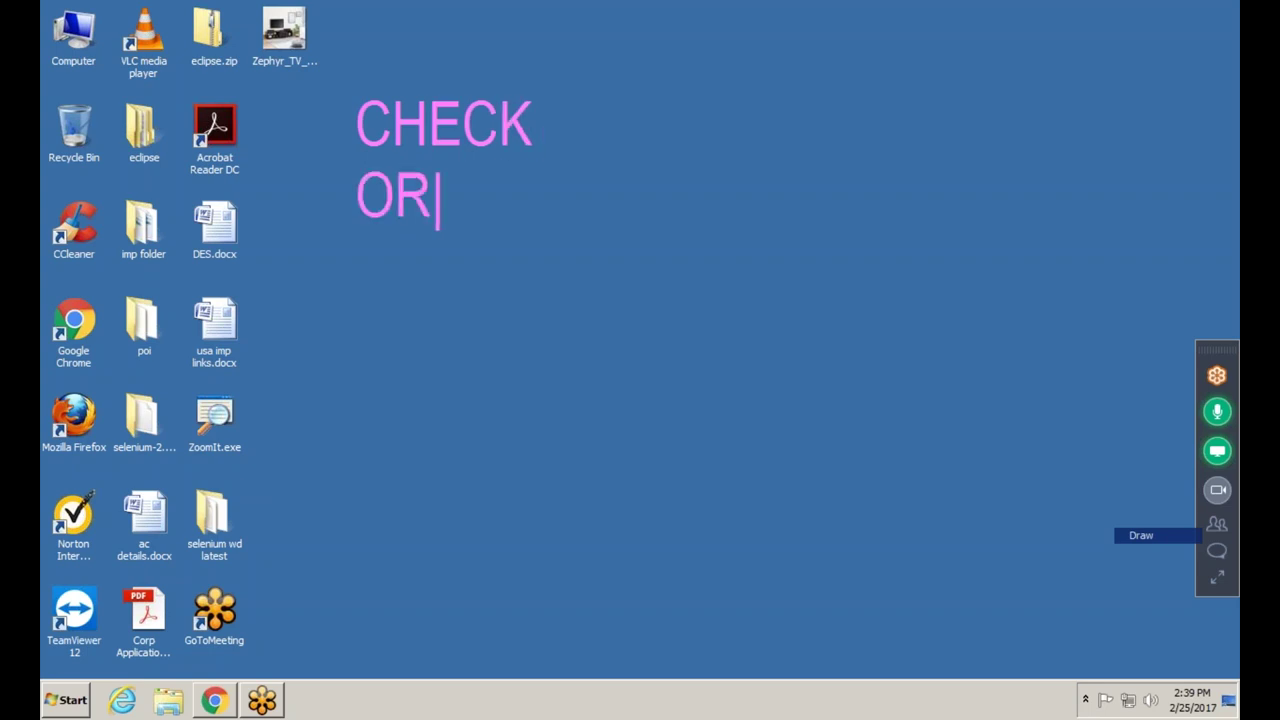
key(Return)
text(VAR)
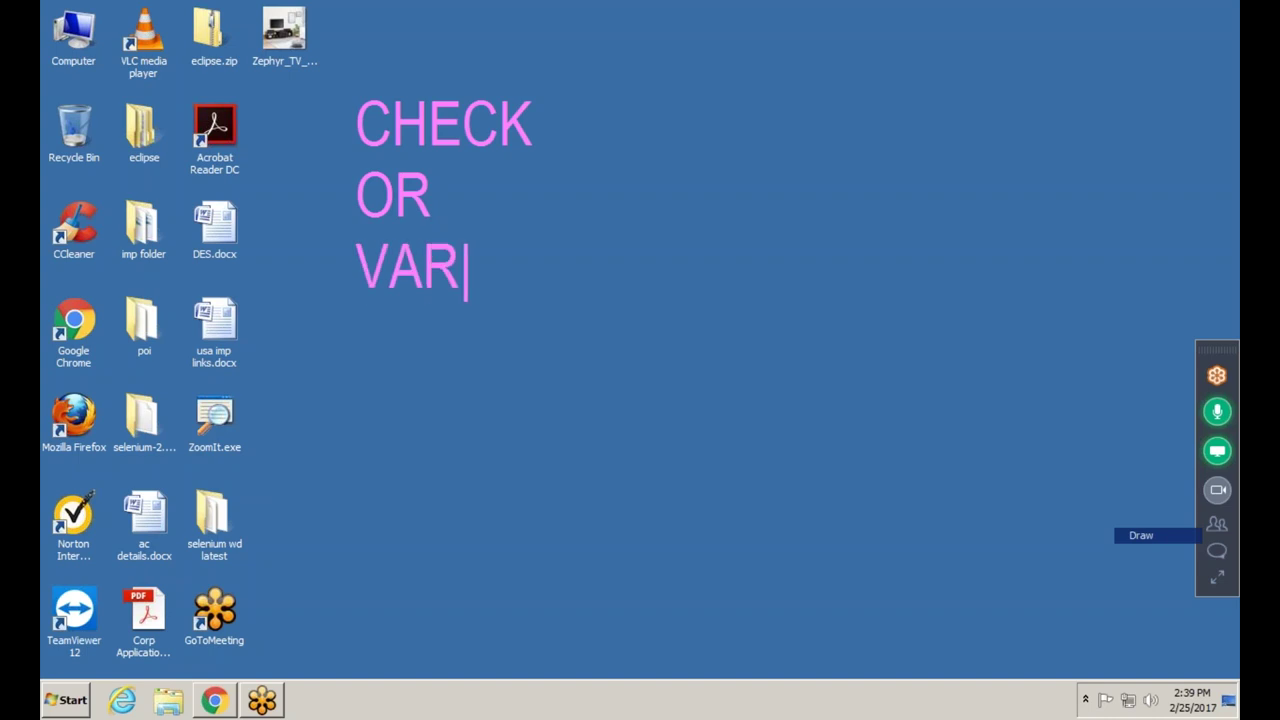
text(IFY)
key(Return)
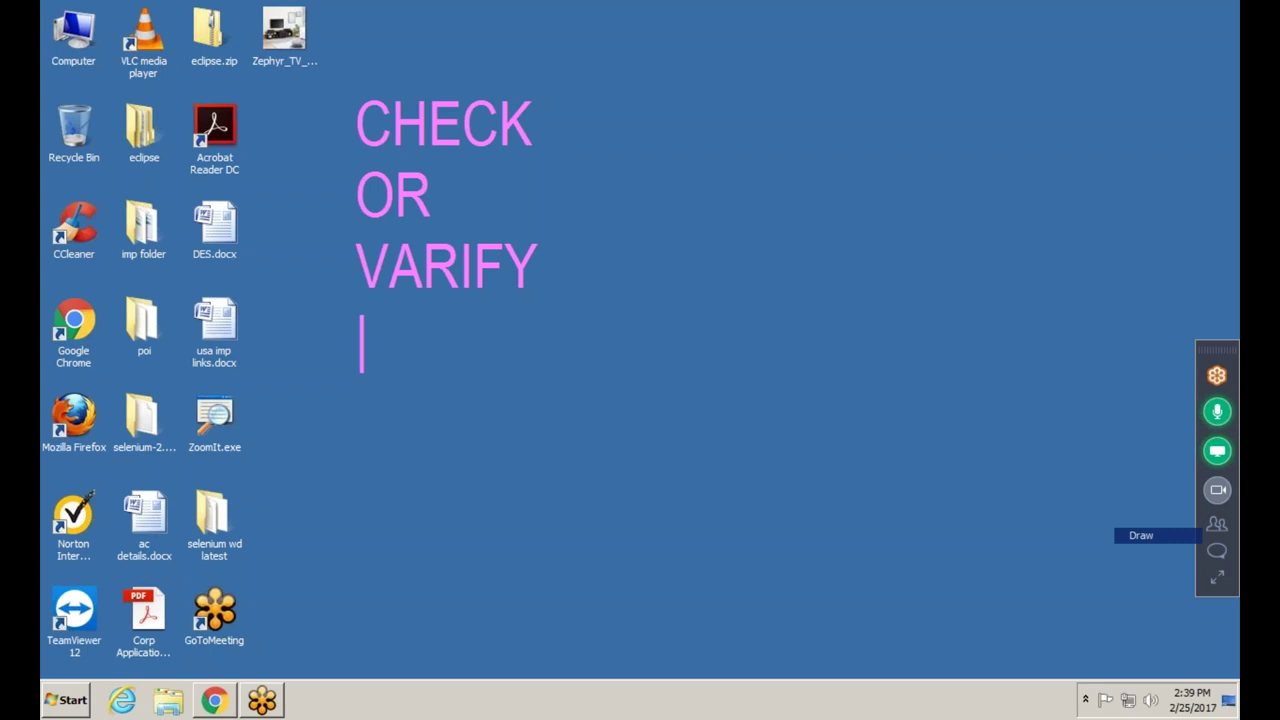
- Erase the whole on-screen annotation text and leave ZoomIt's drawing mode
key(BackSpace)
key(BackSpace)
key(BackSpace)
key(BackSpace)
key(BackSpace)
key(BackSpace)
key(BackSpace)
key(BackSpace)
key(BackSpace)
key(BackSpace)
key(BackSpace)
key(BackSpace)
key(BackSpace)
key(BackSpace)
key(BackSpace)
key(BackSpace)
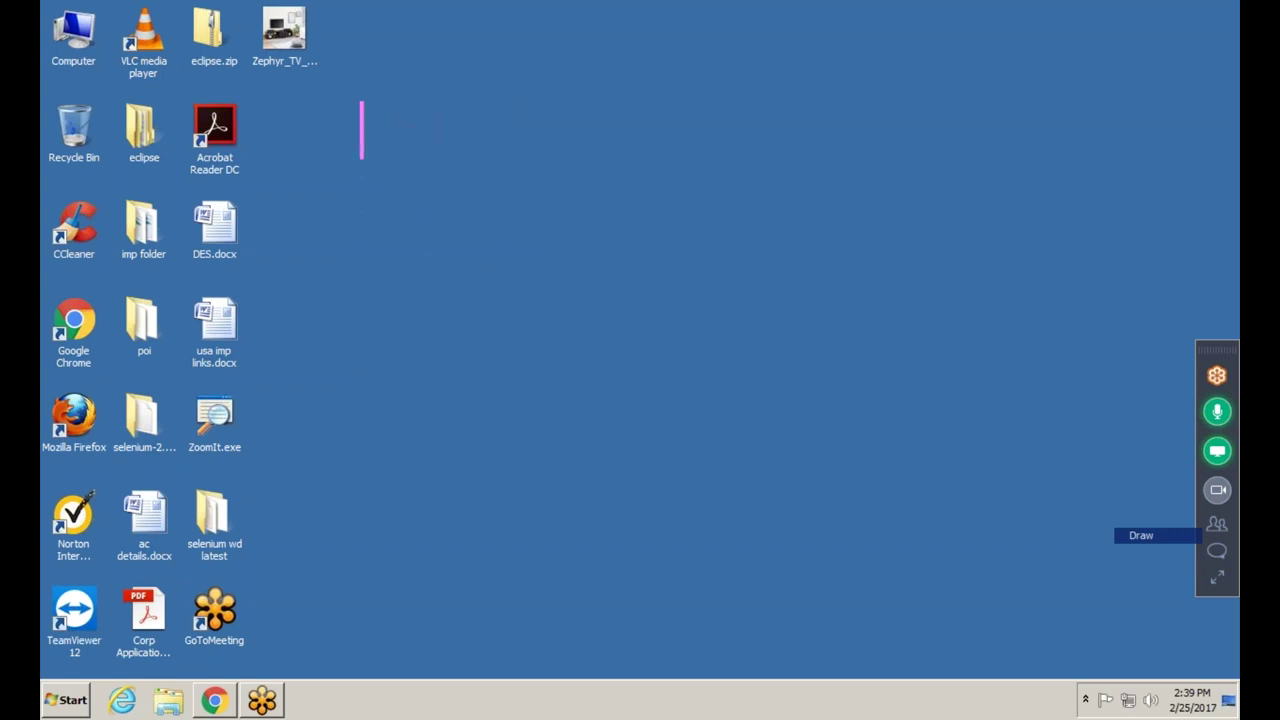
key(Escape)
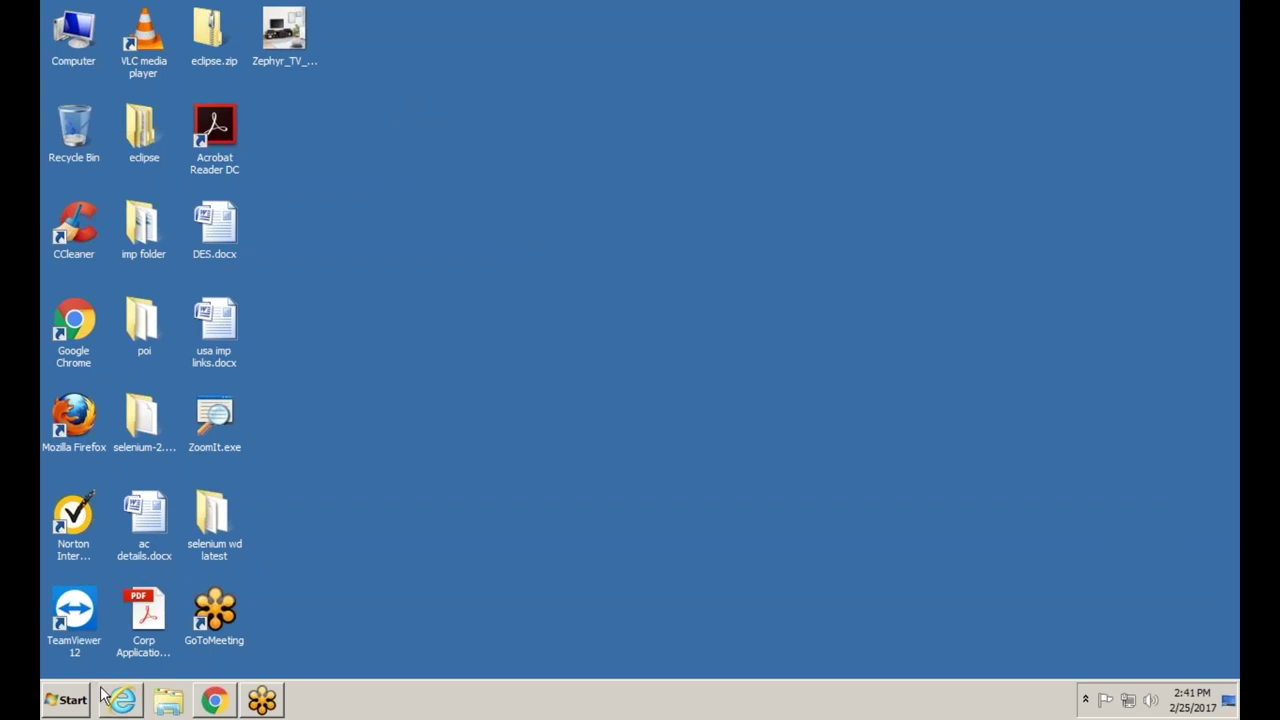
- Search the installed programs for NOTE, open Notepad and maximize its window
click(68, 699)
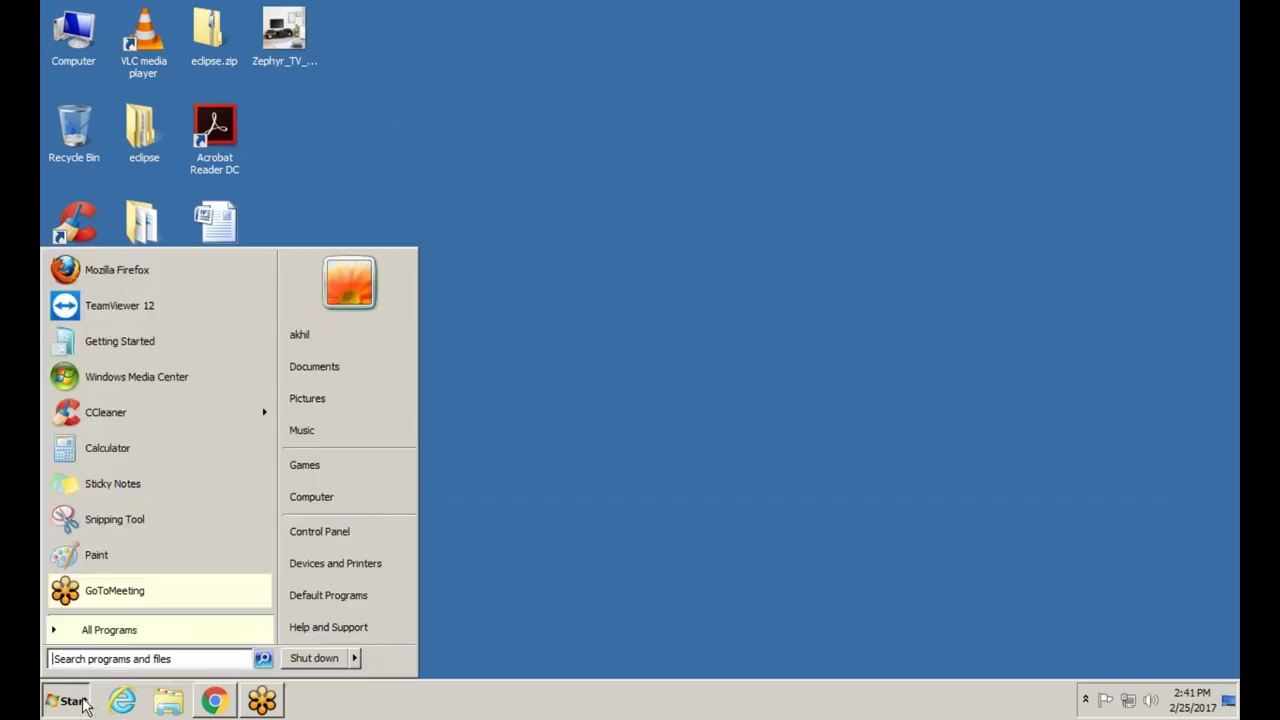
click(165, 657)
text(NOTE)
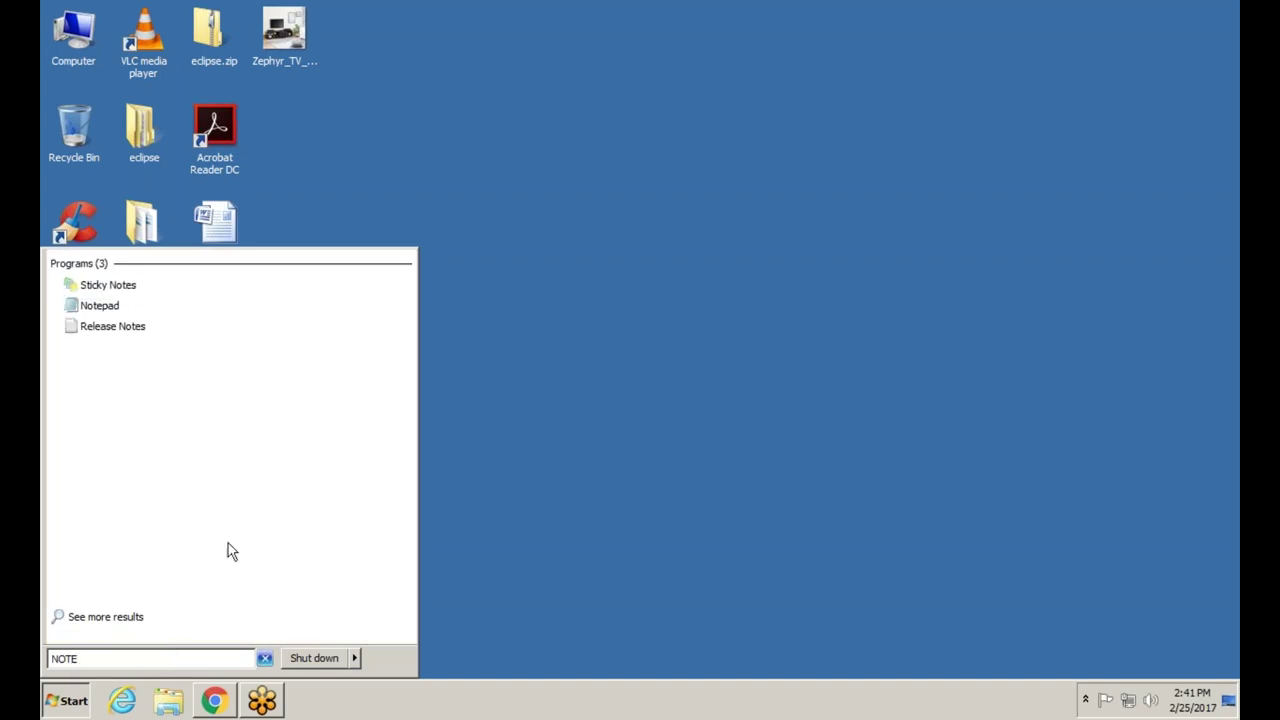
click(100, 305)
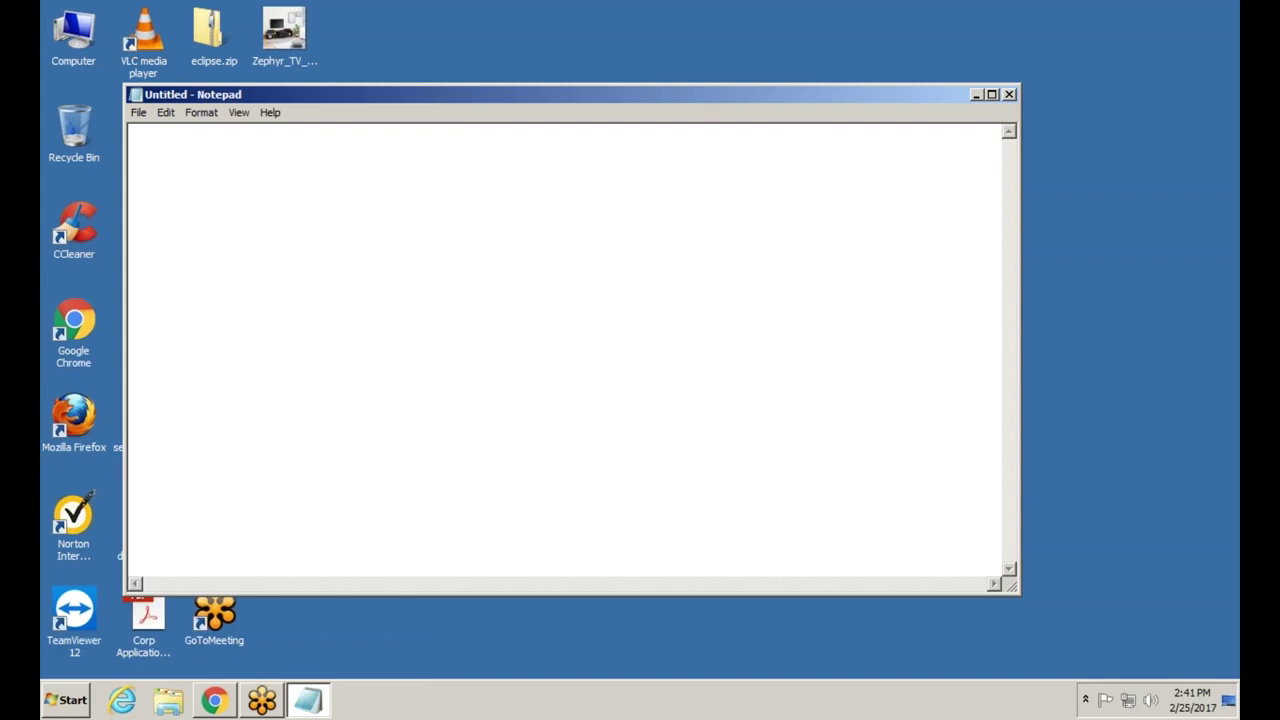
click(992, 94)
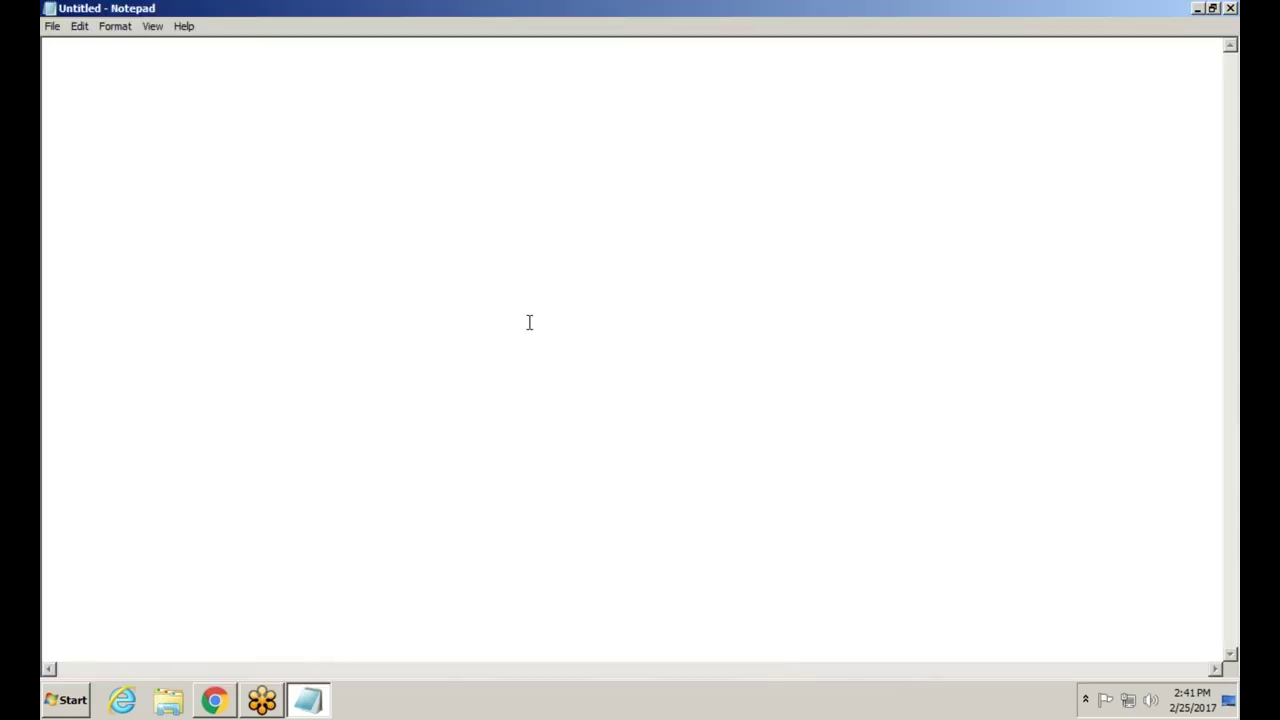
- Enter the heading "TEST CASES FOR WHITE PAPER" followed by a blank line
text(TEST CASES)
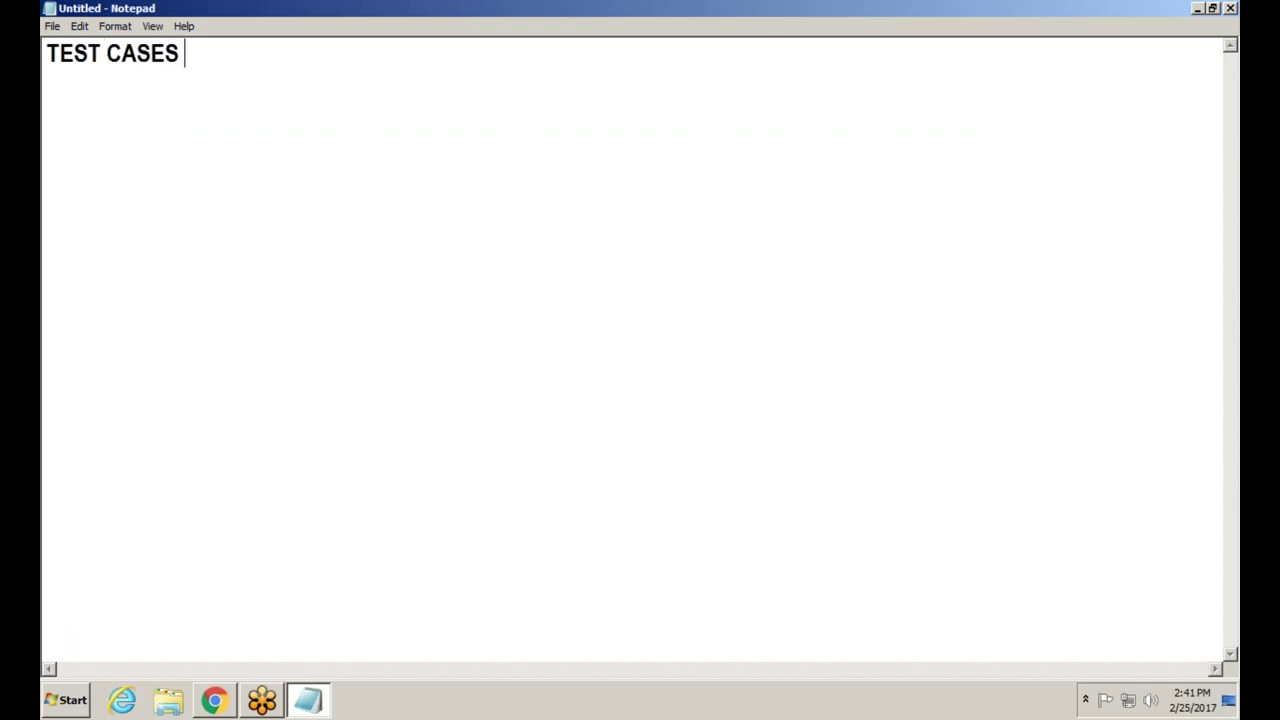
text( FOR W)
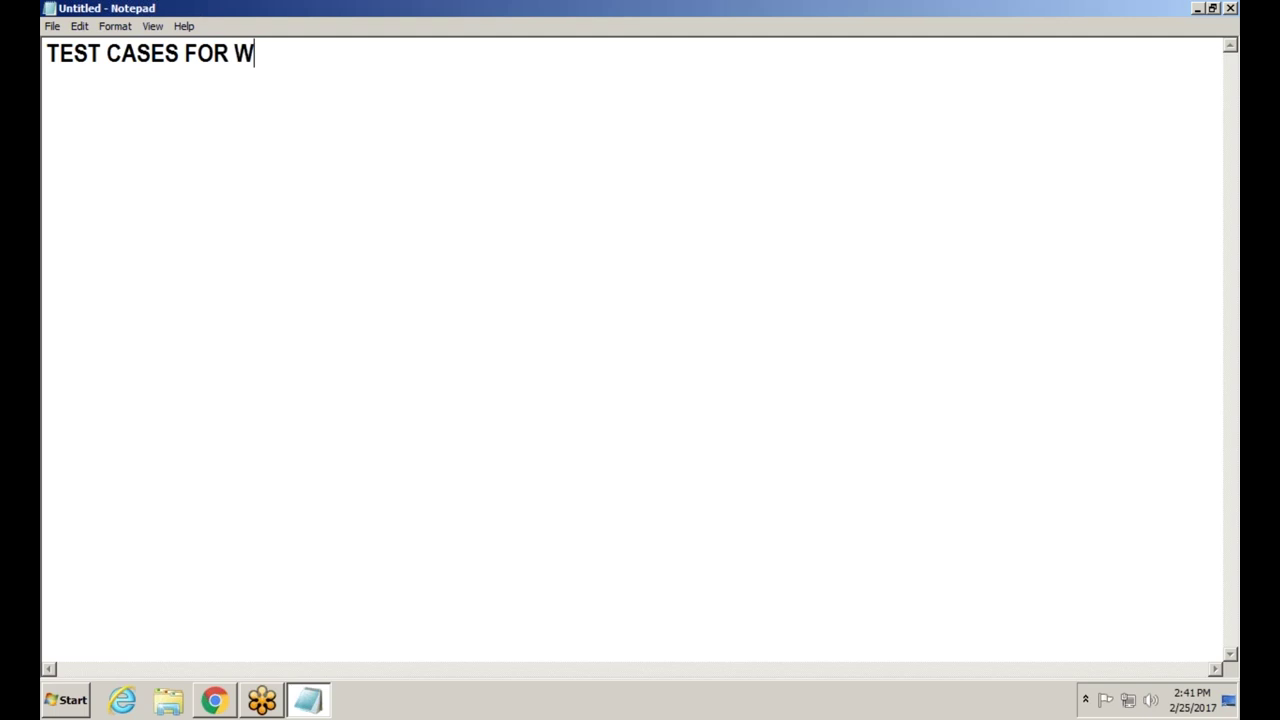
text(HITE P)
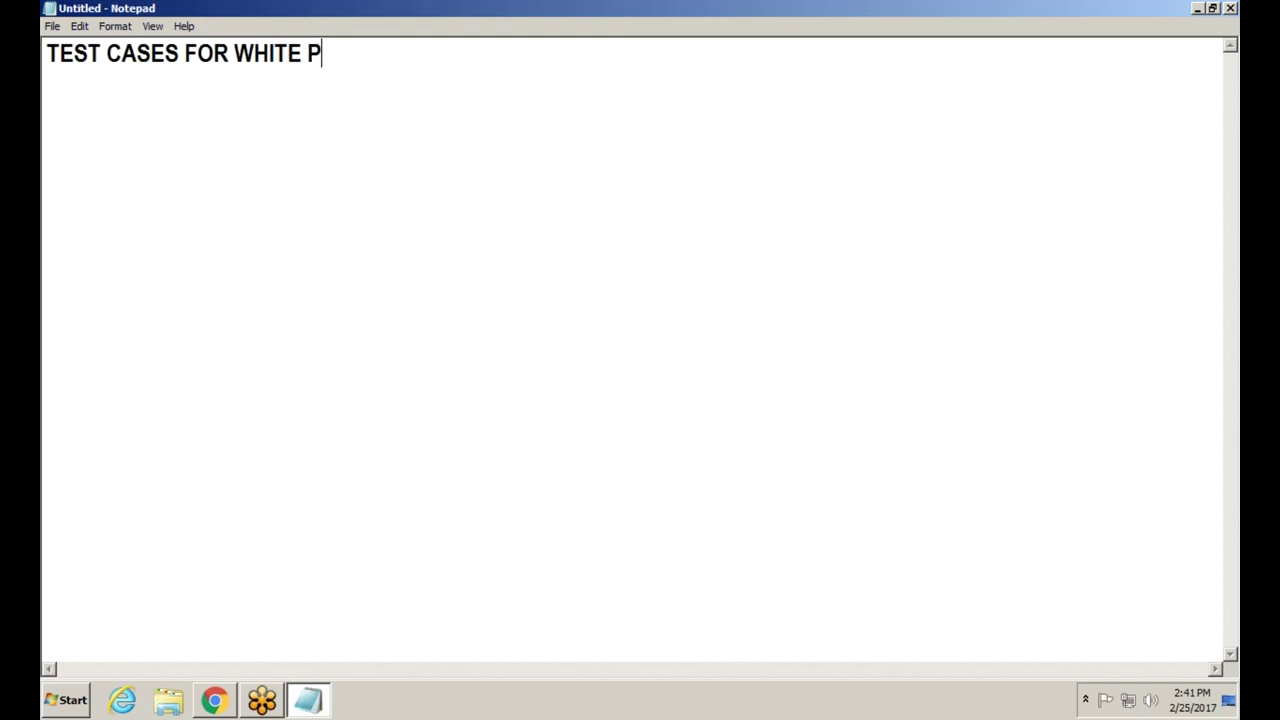
text(APER)
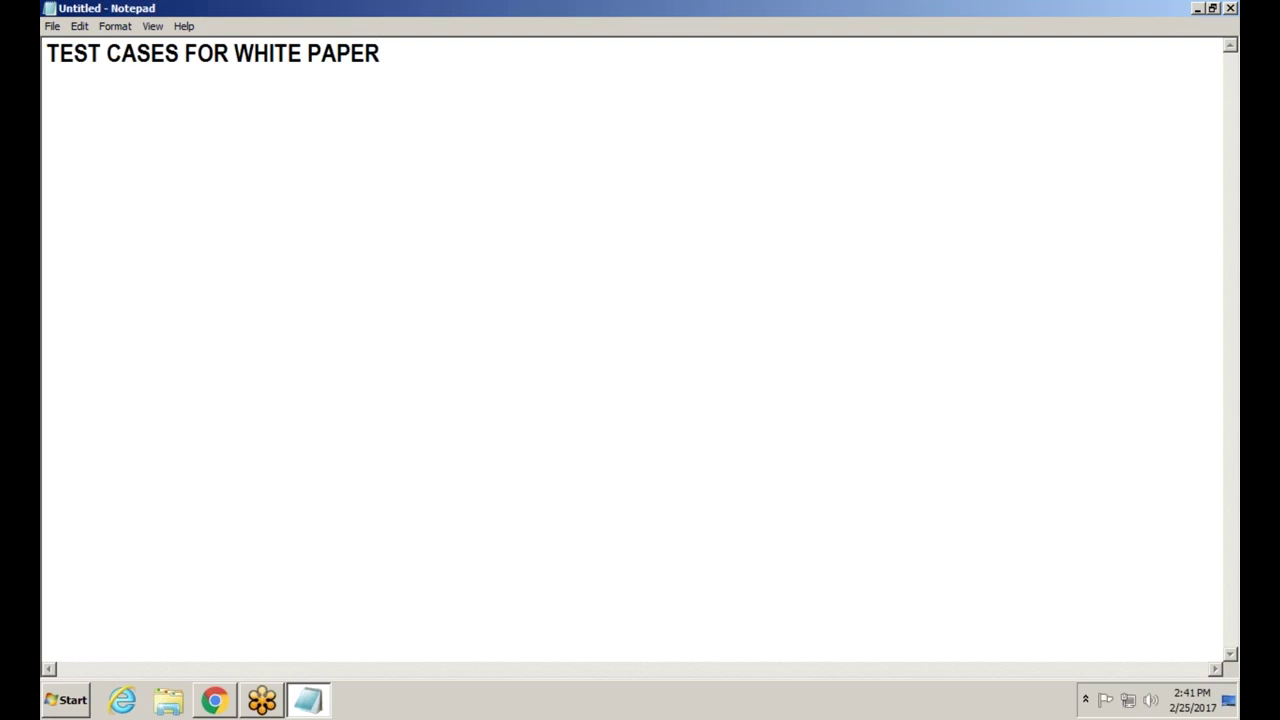
key(Return)
key(Return)
- Write "check it pre while or not" as the first test case under the heading
text(check)
text(it p)
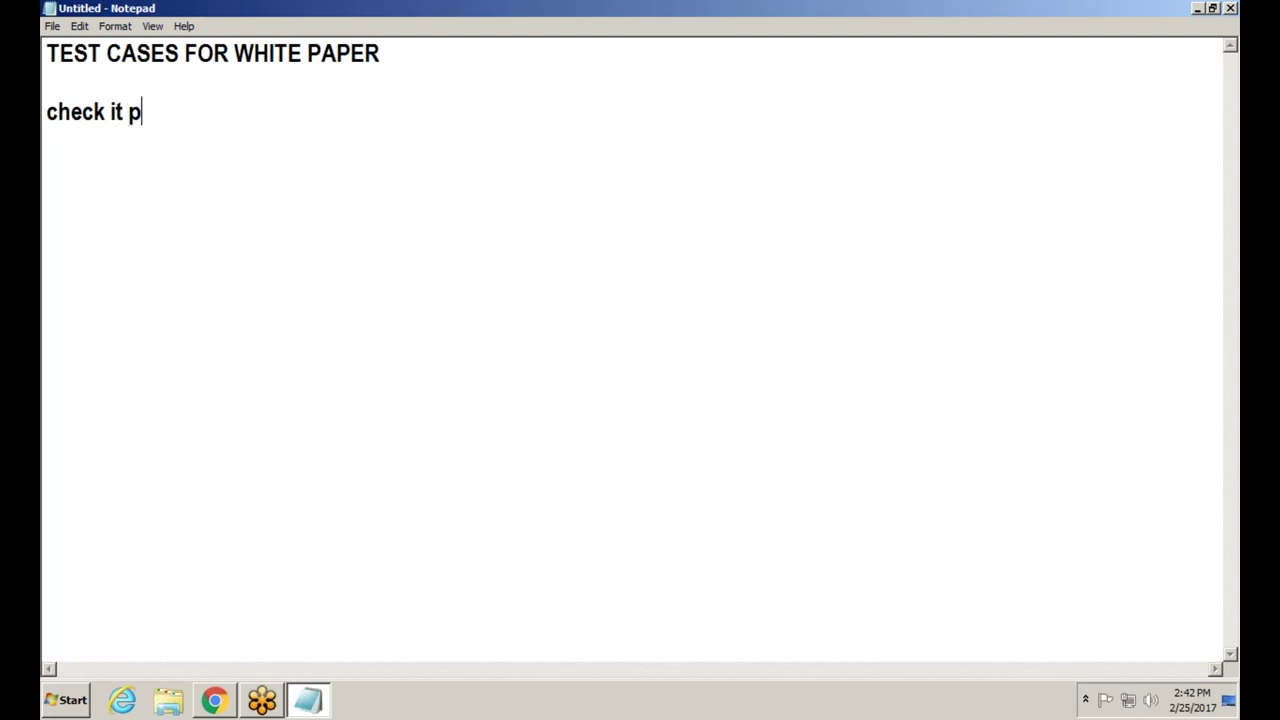
text(re while )
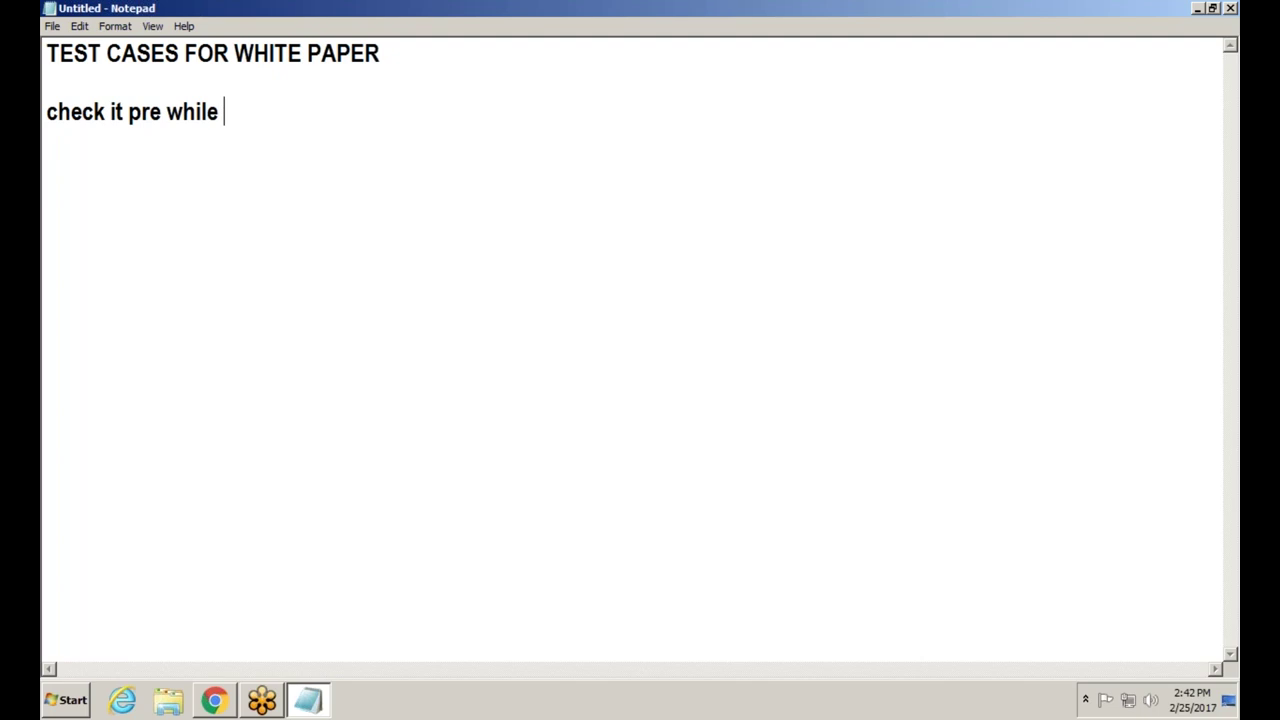
text(or no)
text(t)
key(Return)
- Correct the first test case to read "check it pure white or not" and begin a new line
key(BackSpace)
key(BackSpace)
key(BackSpace)
key(BackSpace)
key(BackSpace)
key(BackSpace)
key(BackSpace)
key(BackSpace)
key(BackSpace)
key(BackSpace)
key(BackSpace)
key(BackSpace)
key(BackSpace)
key(BackSpace)
key(BackSpace)
key(BackSpace)
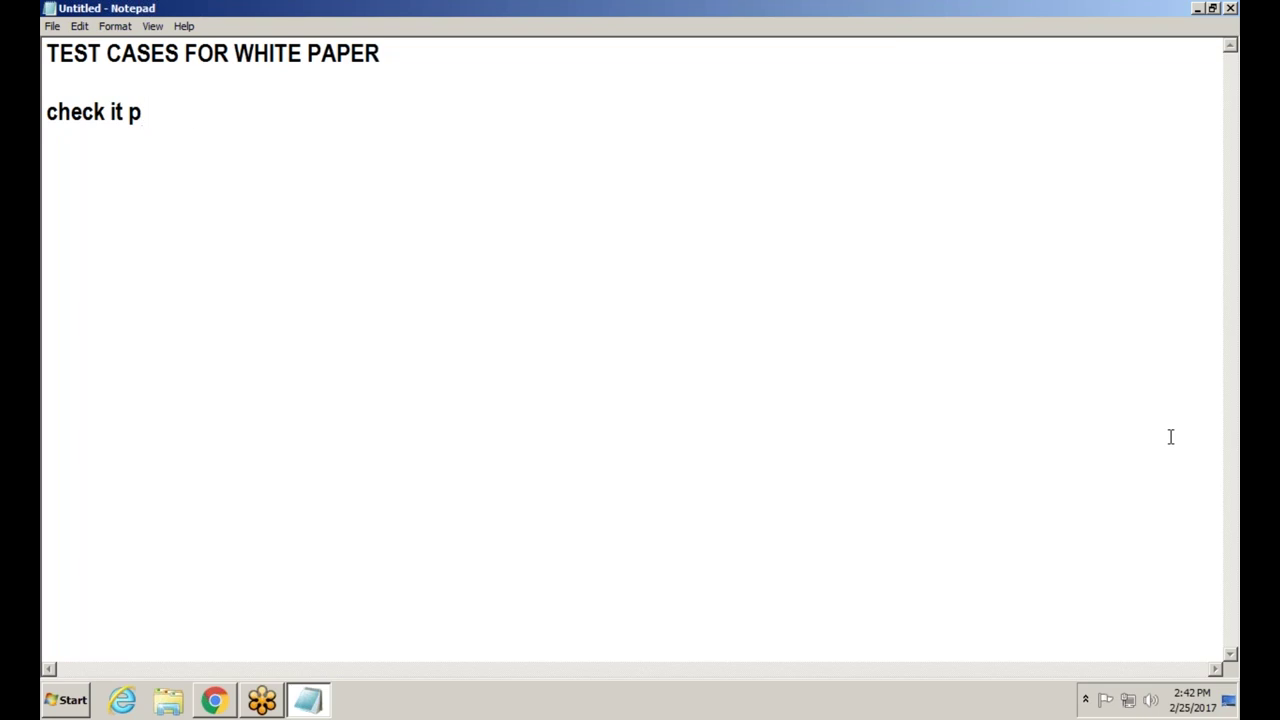
text(ure white or)
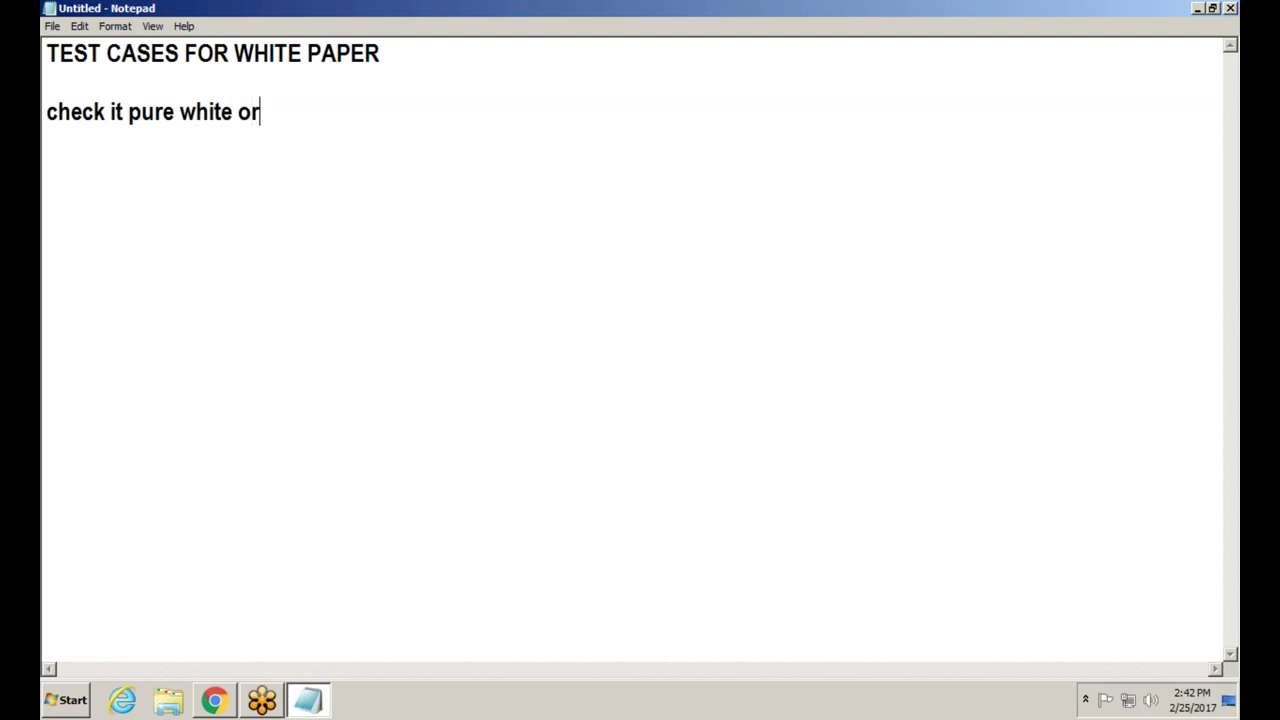
text( not)
key(Return)
- Add the second test case "check it we can write or not" on its own line
text(che)
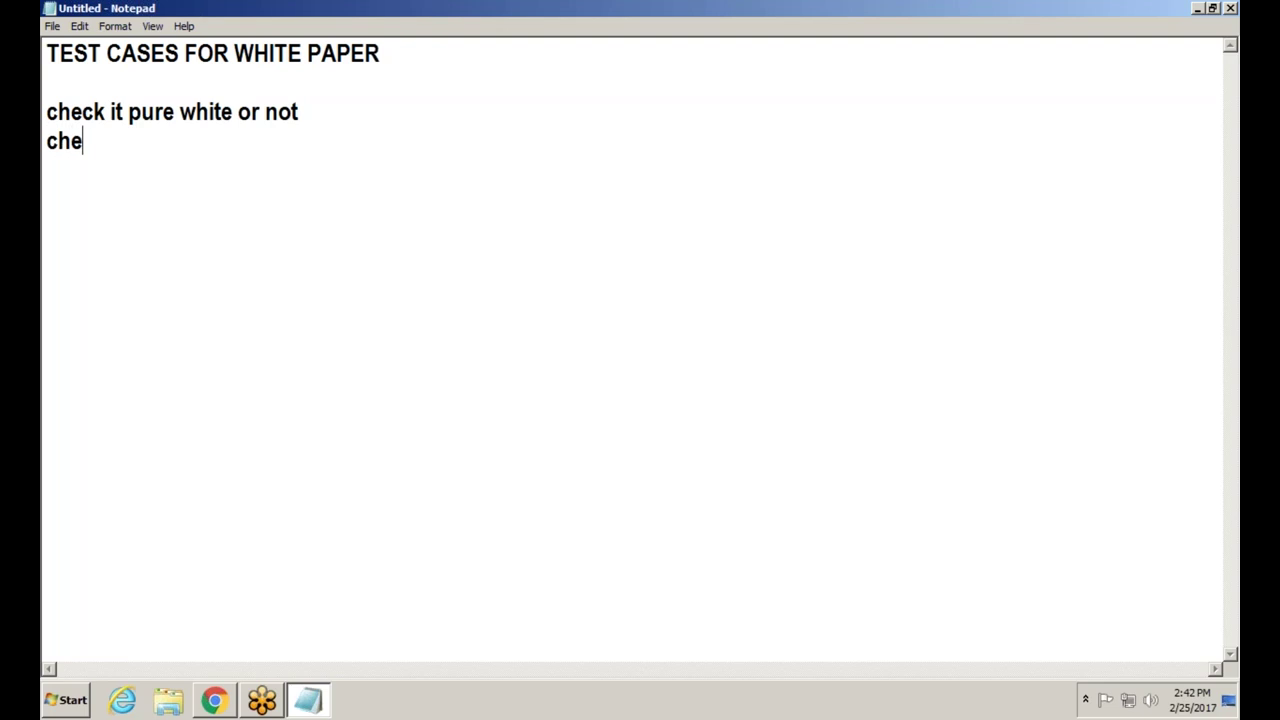
text(ck it we can )
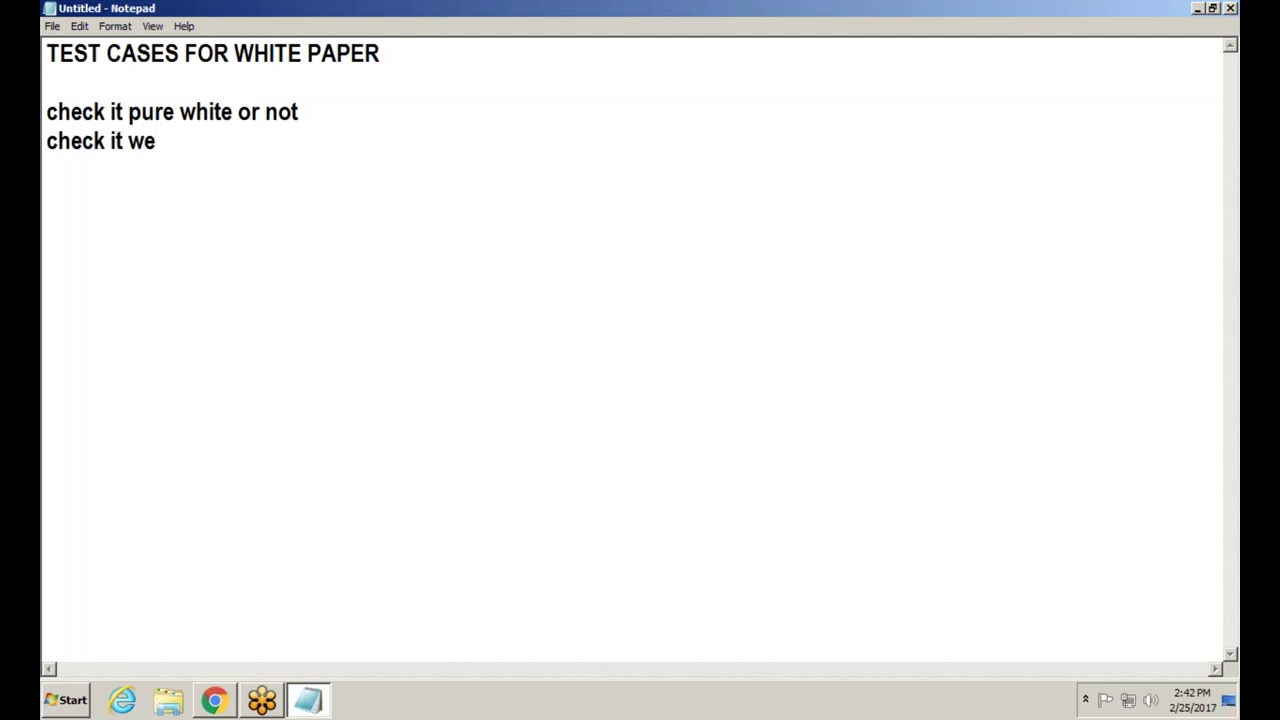
text(write o)
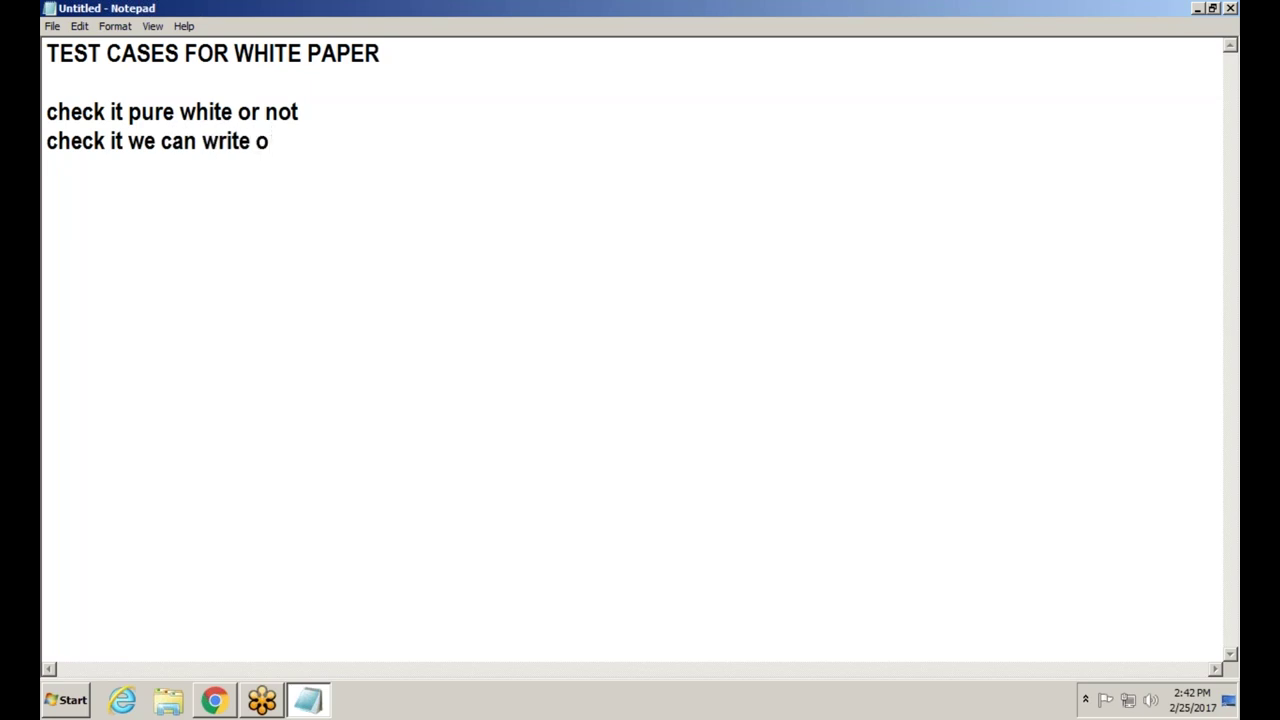
text(r not)
key(Return)
- Add the third test case "check it is we can erase or not" on its own line
text(check)
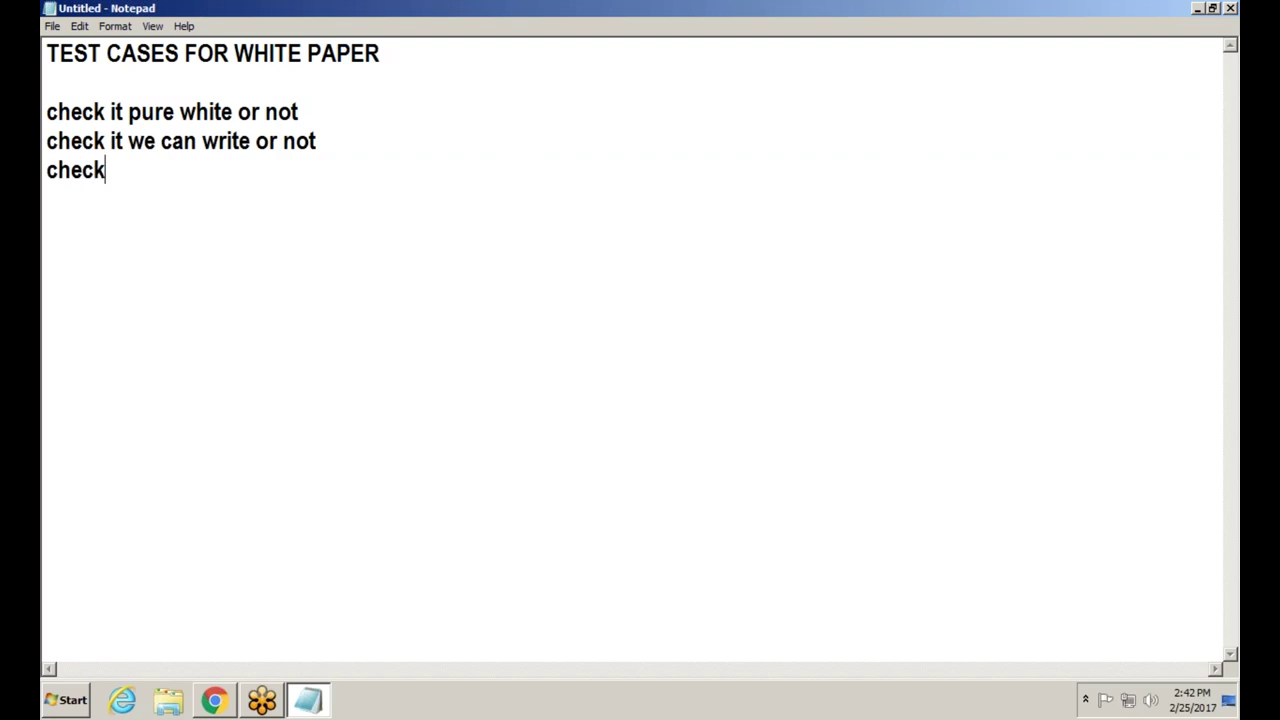
text( it is we ca)
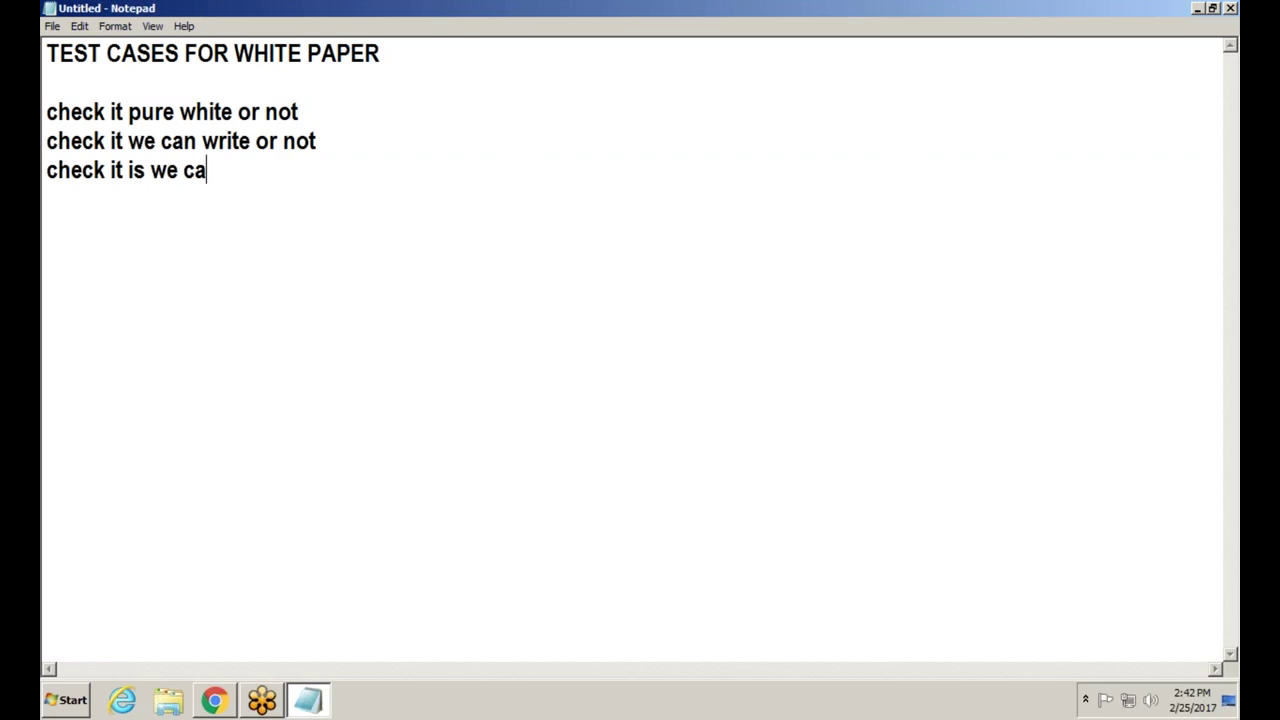
text(n erase or not)
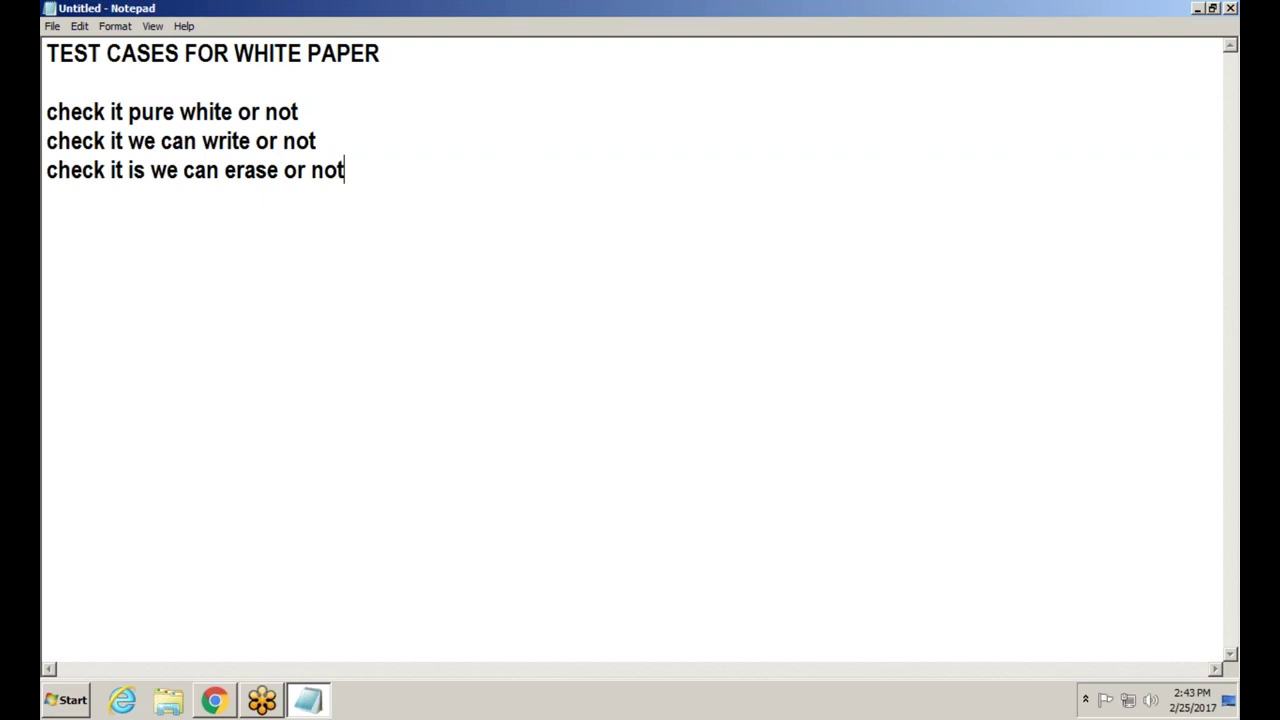
key(Return)
- Add the fourth test case "check it is tarable or not" on its own line
text(cj)
key(BackSpace)
text(heck it )
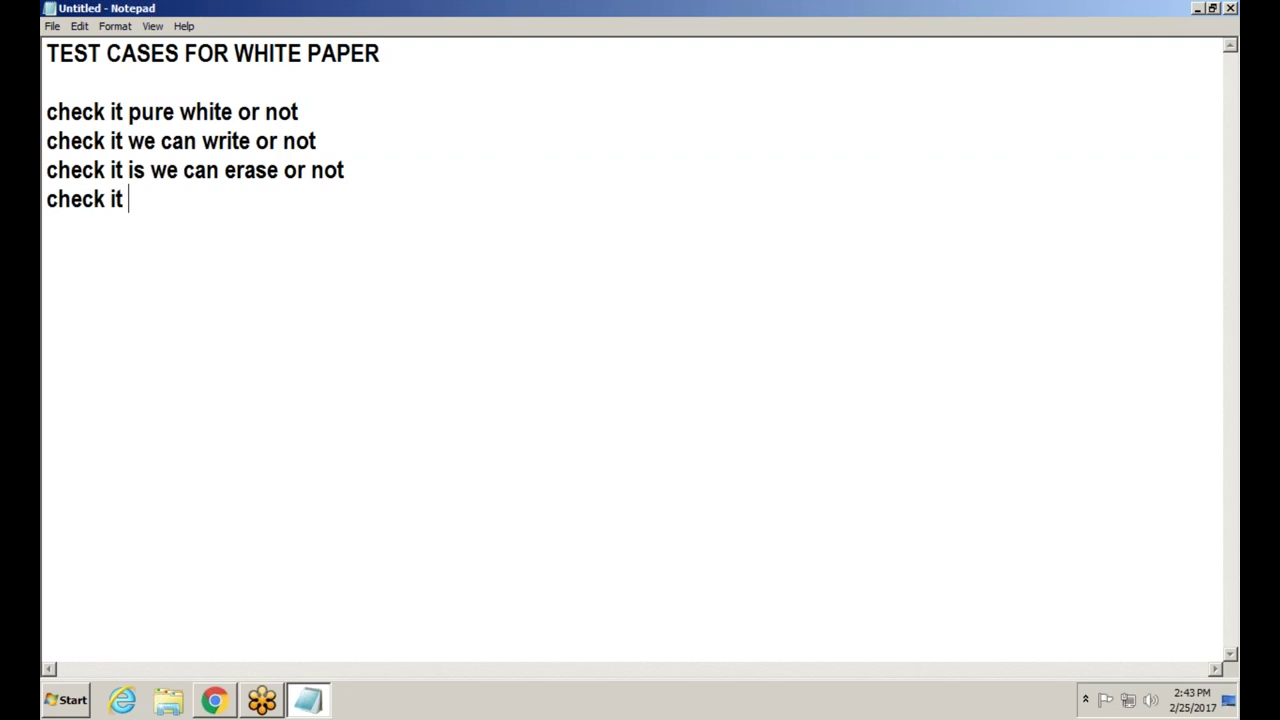
text(is tarable)
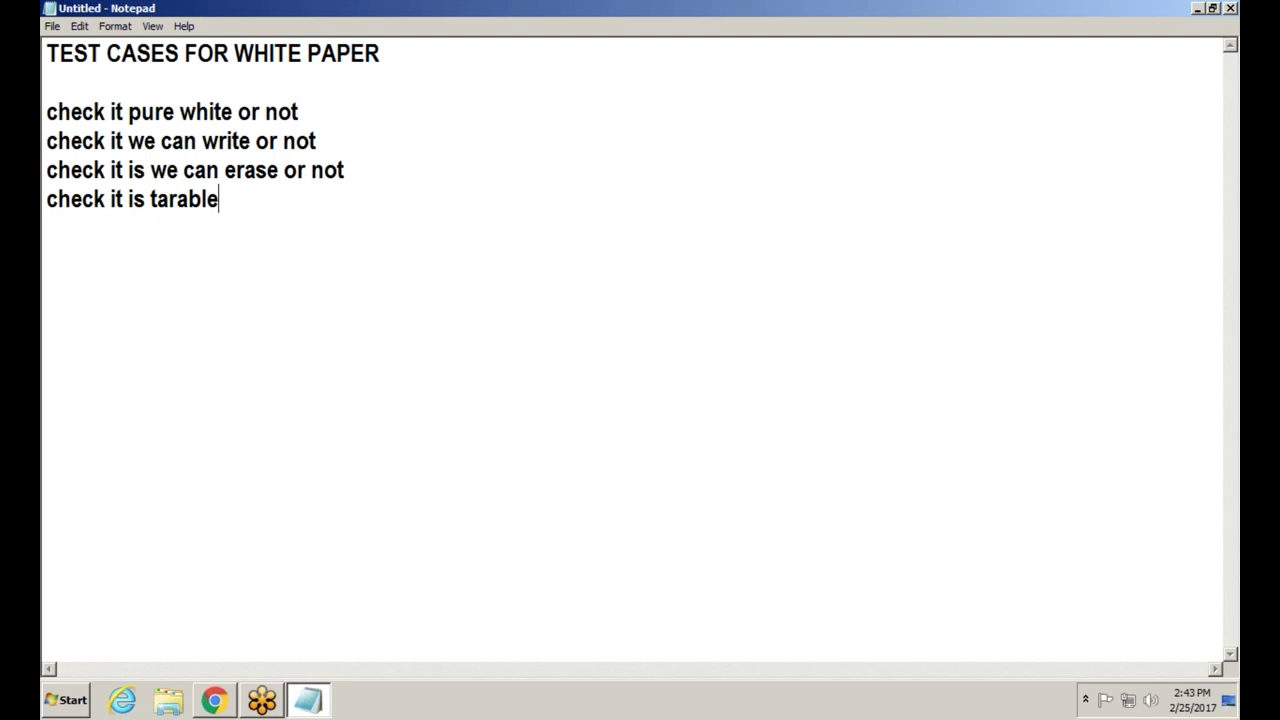
text( or not)
key(Return)
- Add the fifth test case "check it is we can use all type of pens and anything" on its own line
text(che)
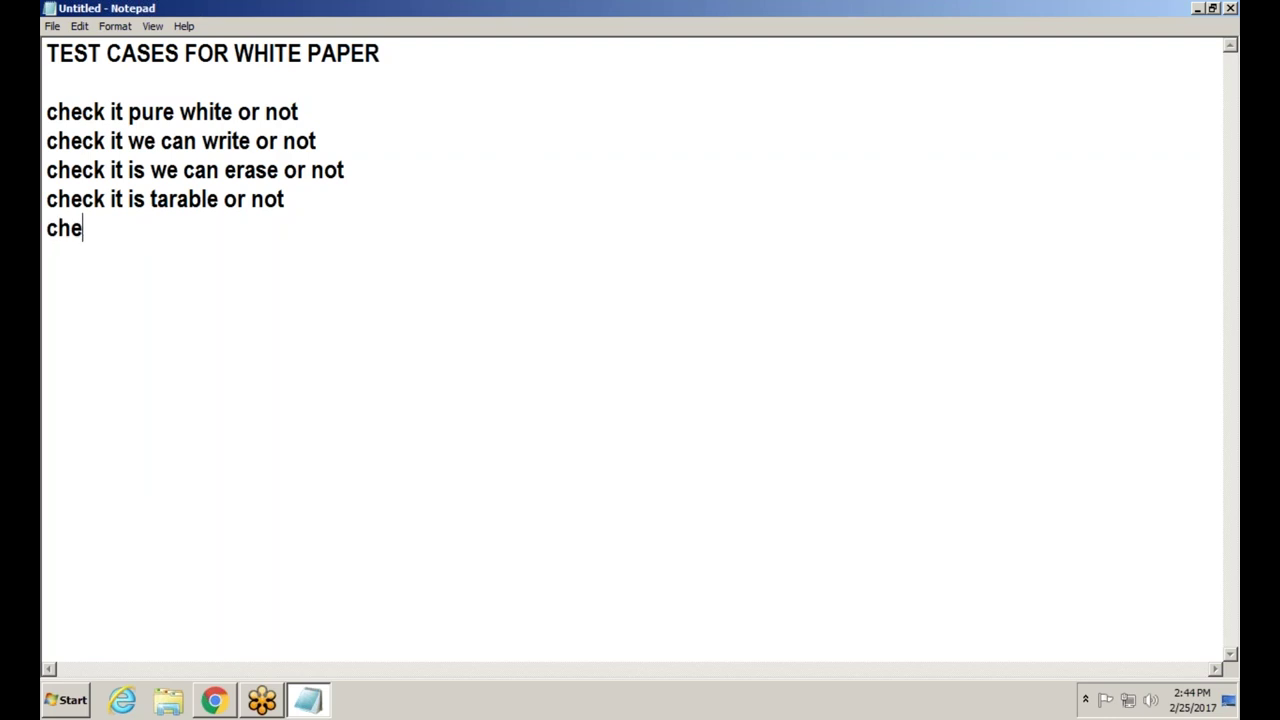
text(ck it is)
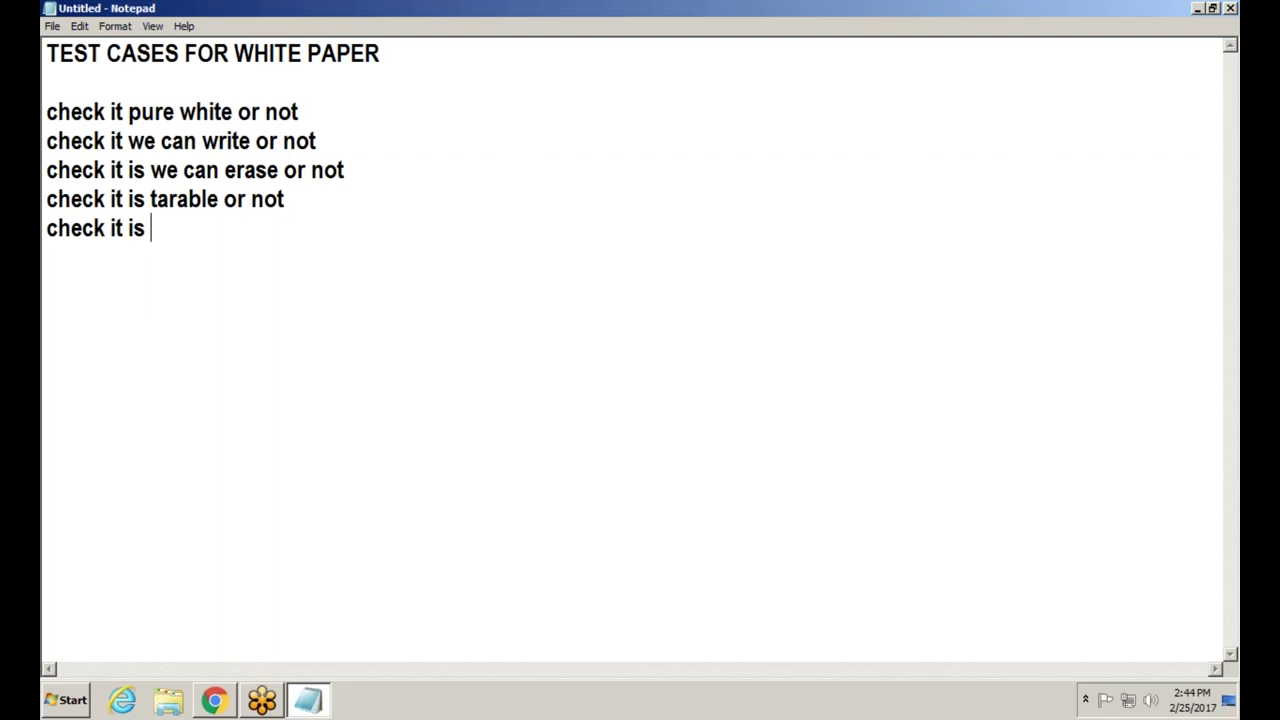
text( we can use a)
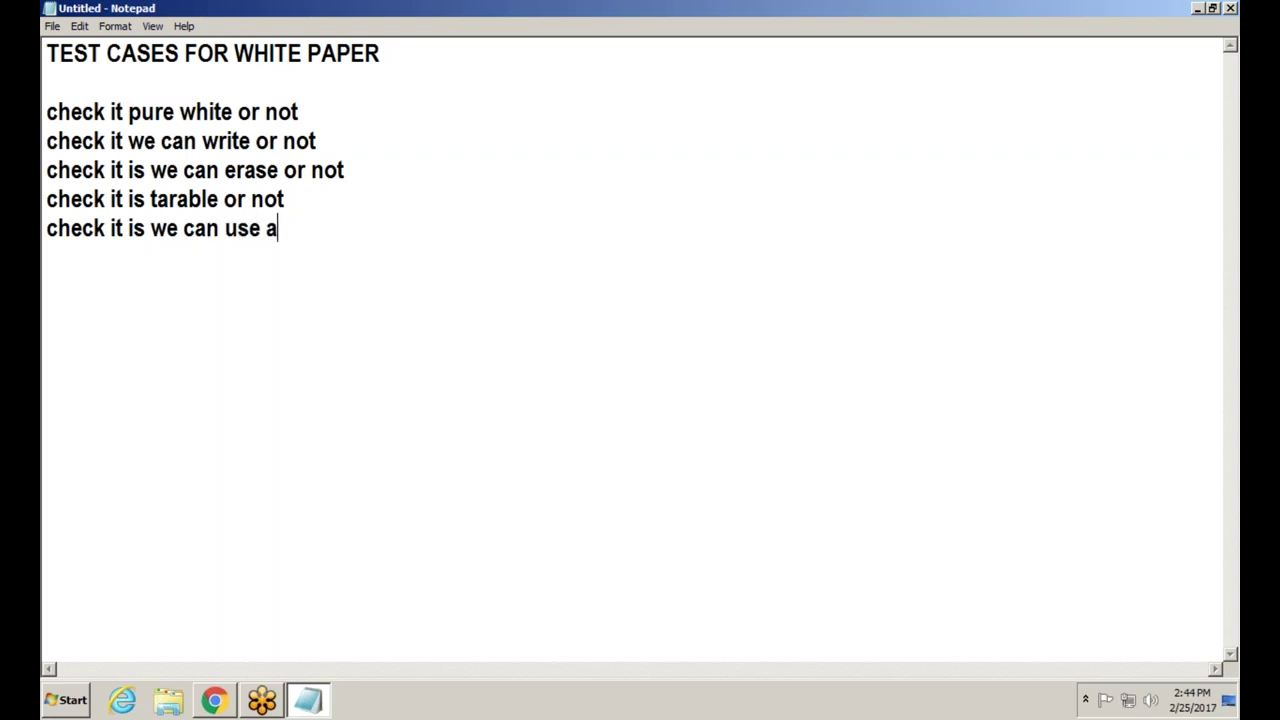
text(ll typw)
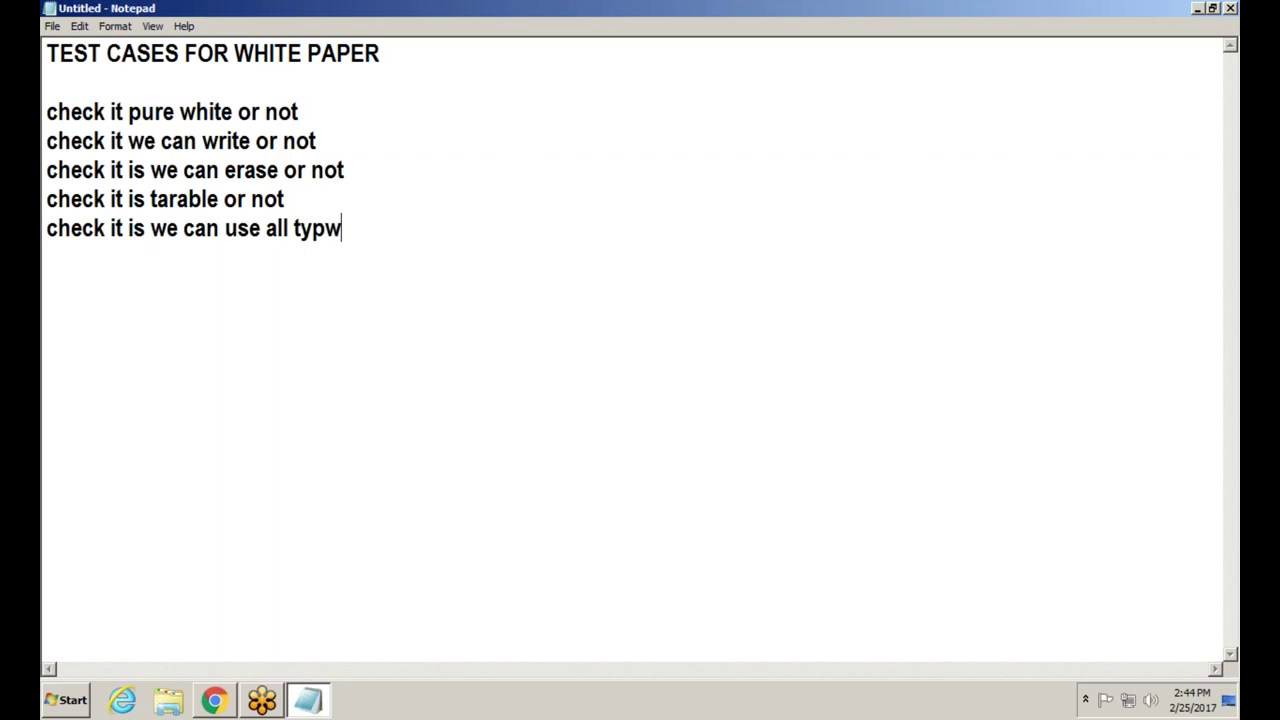
key(BackSpace)
text(e of pe)
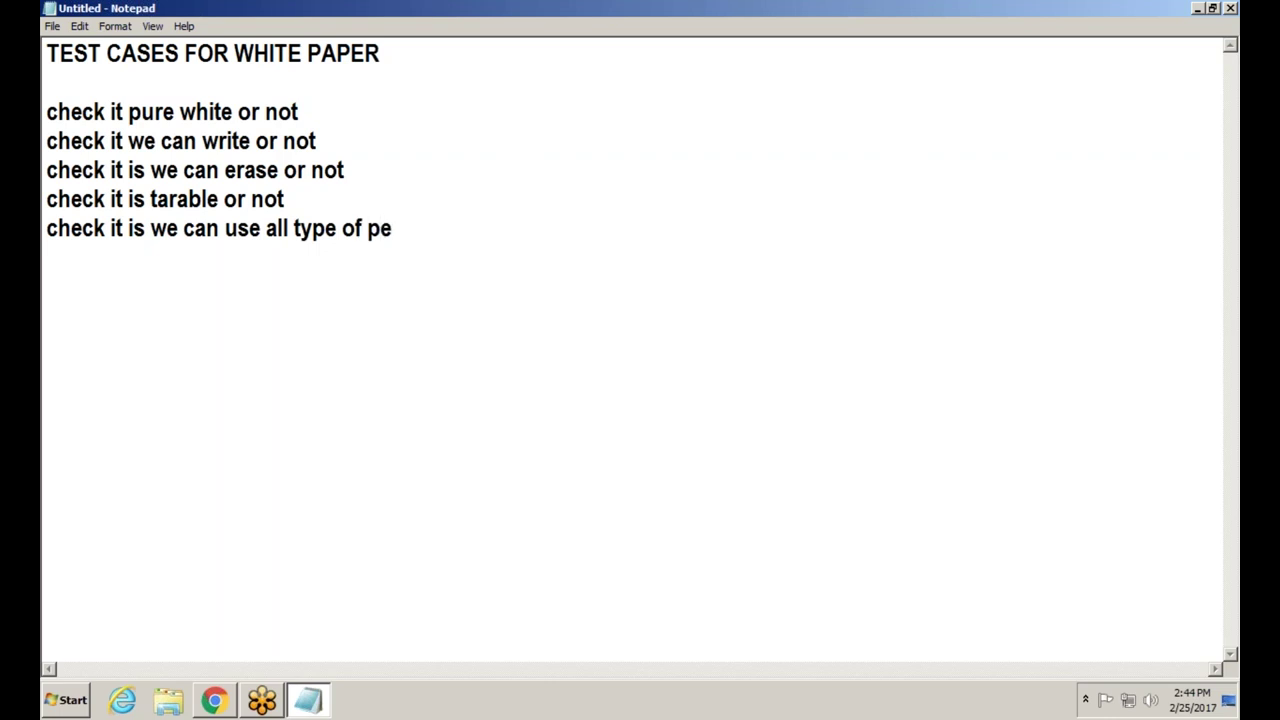
text(ns and )
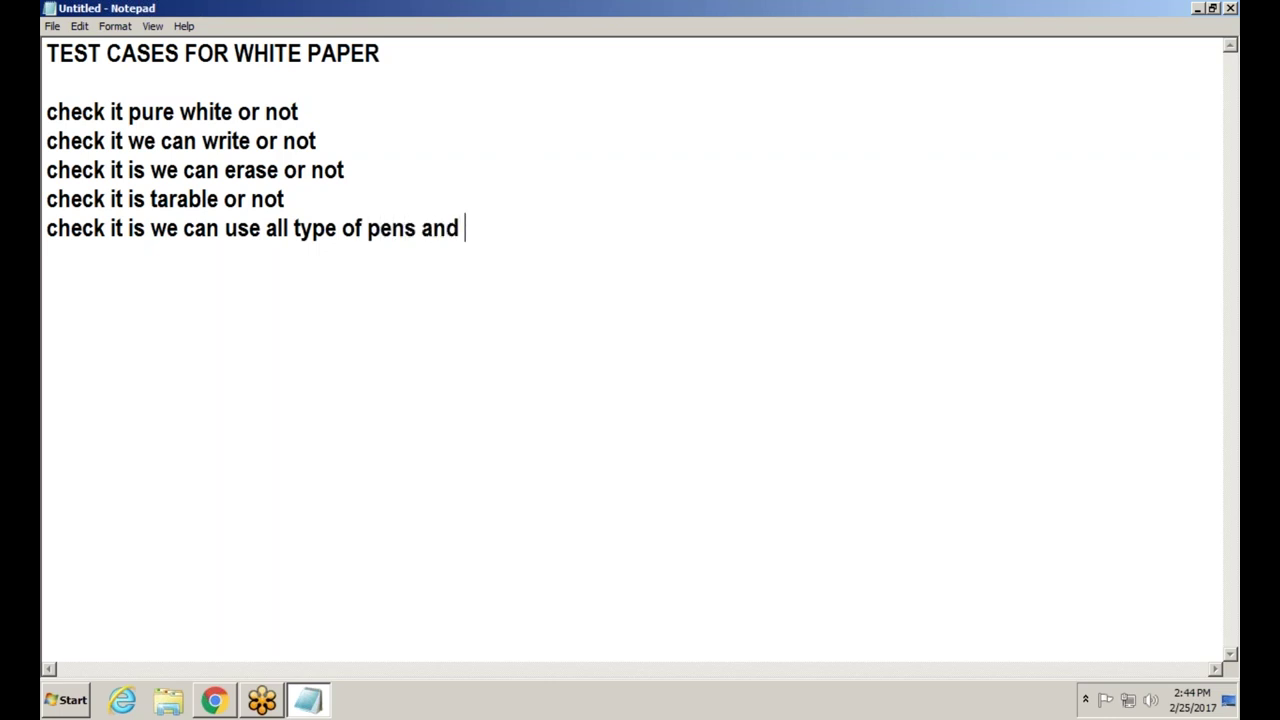
text(anythin)
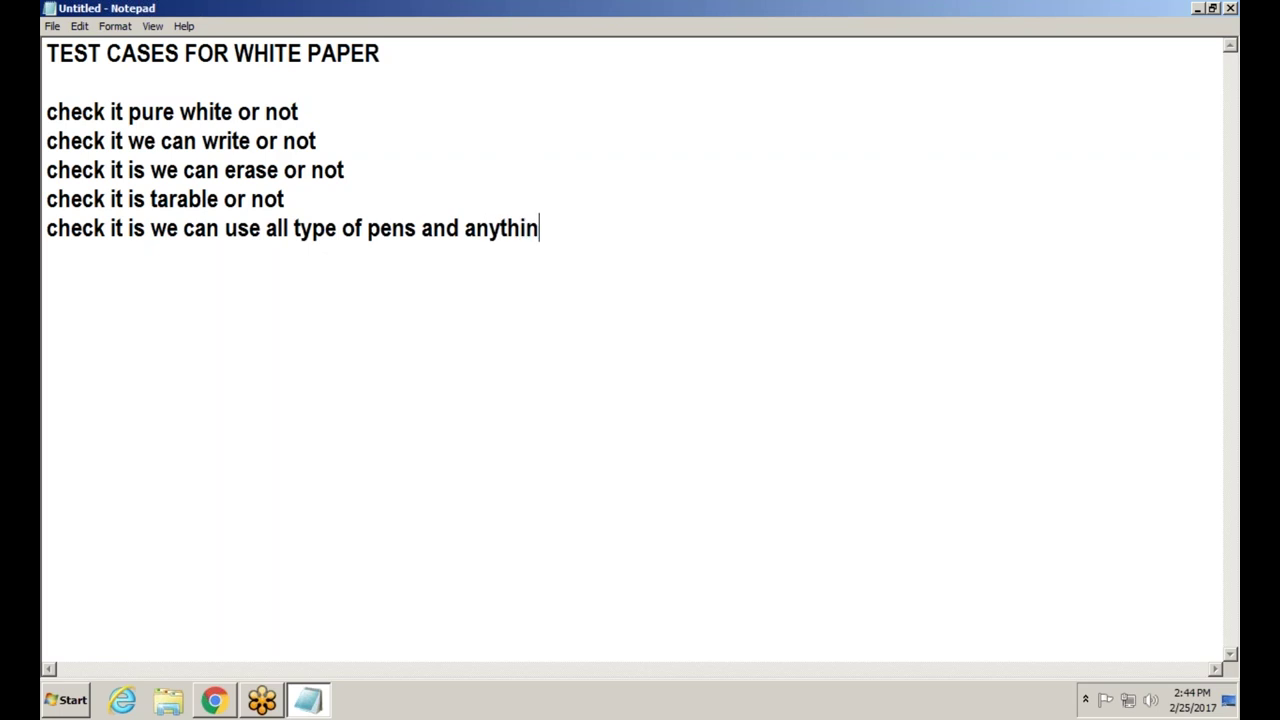
text(g)
key(Return)
- Add the sixth test case "check it is ruled or un ruled" on its own line
text(check it is)
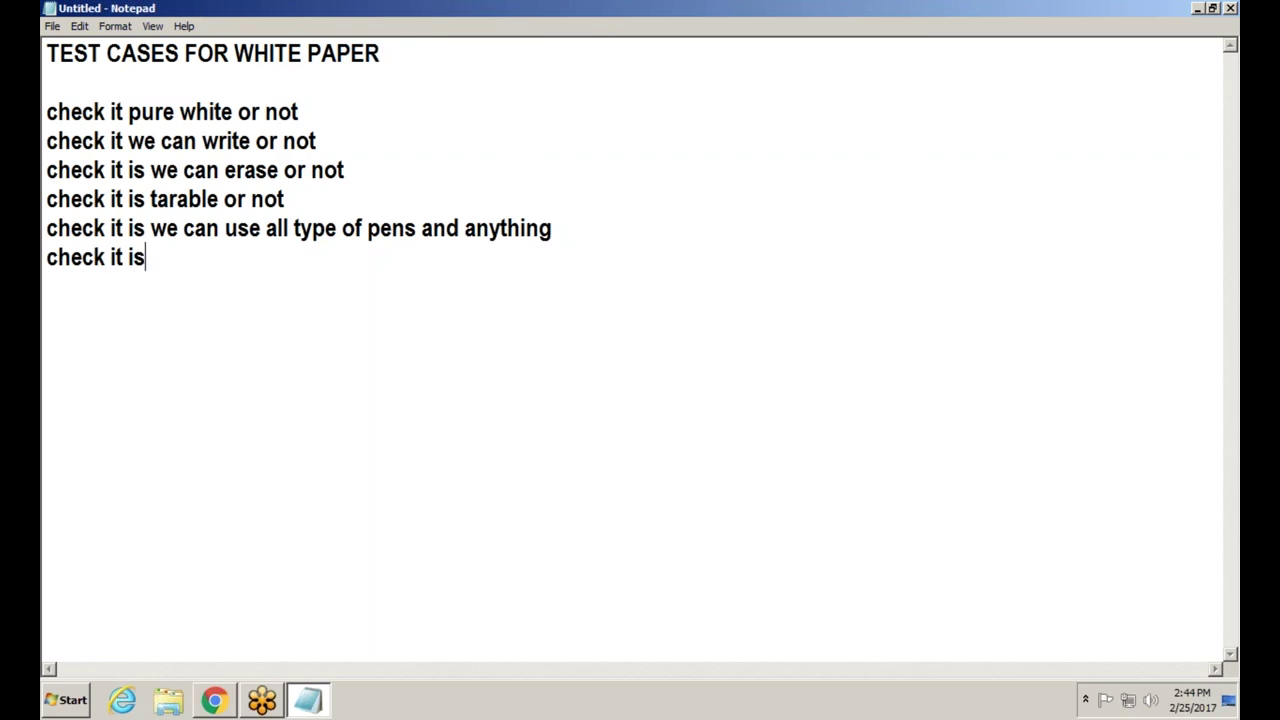
text( ruled or u)
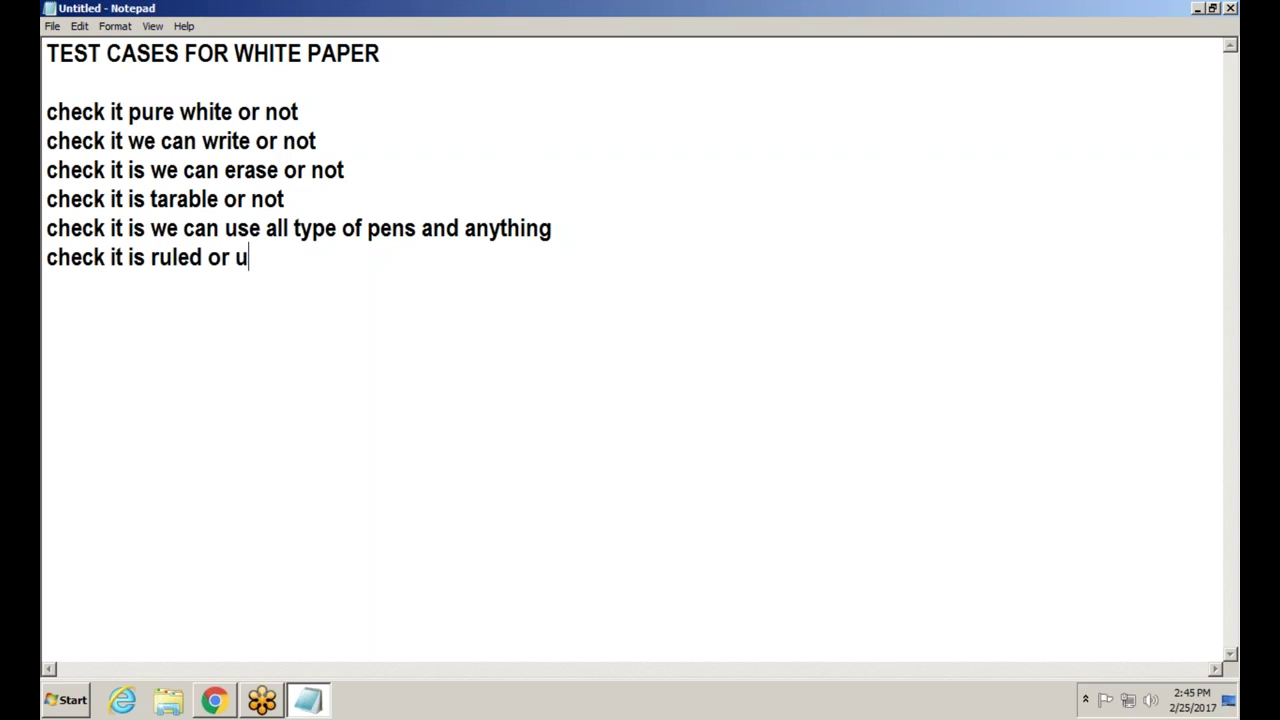
text(n ruled)
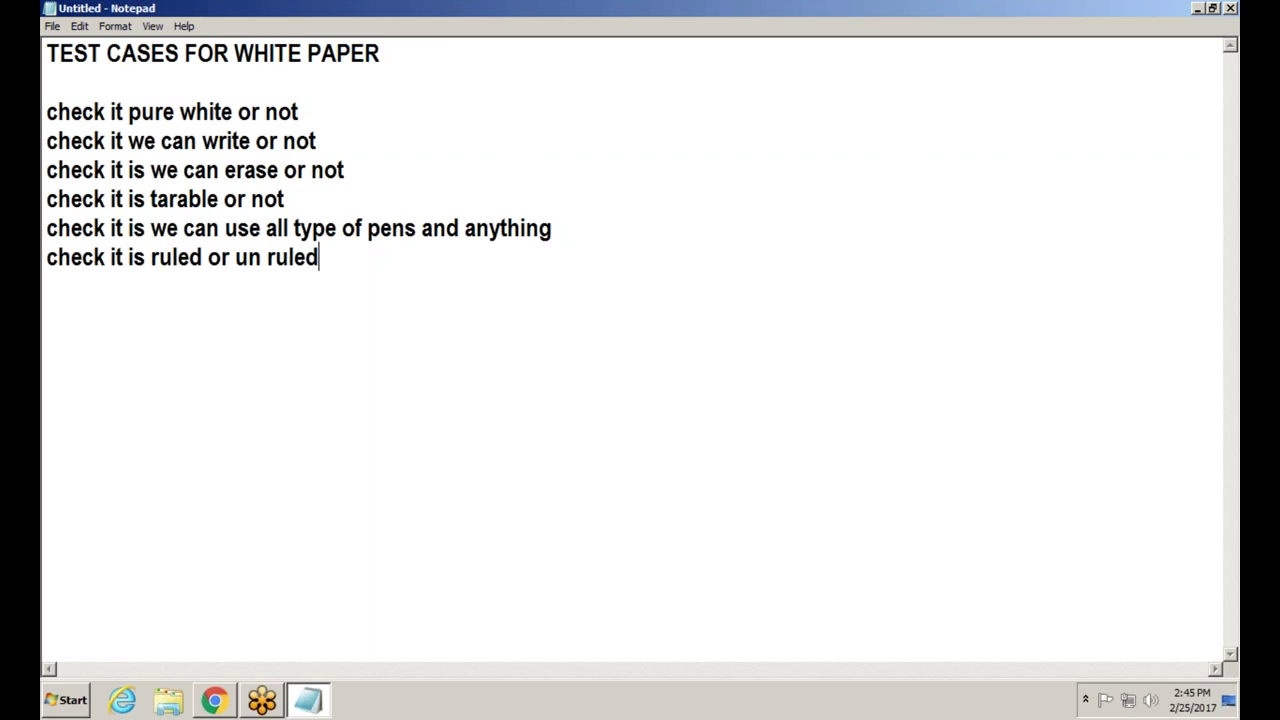
key(Return)
- Add the seventh test case "check both sides empty or not" on its own line
text(check bo)
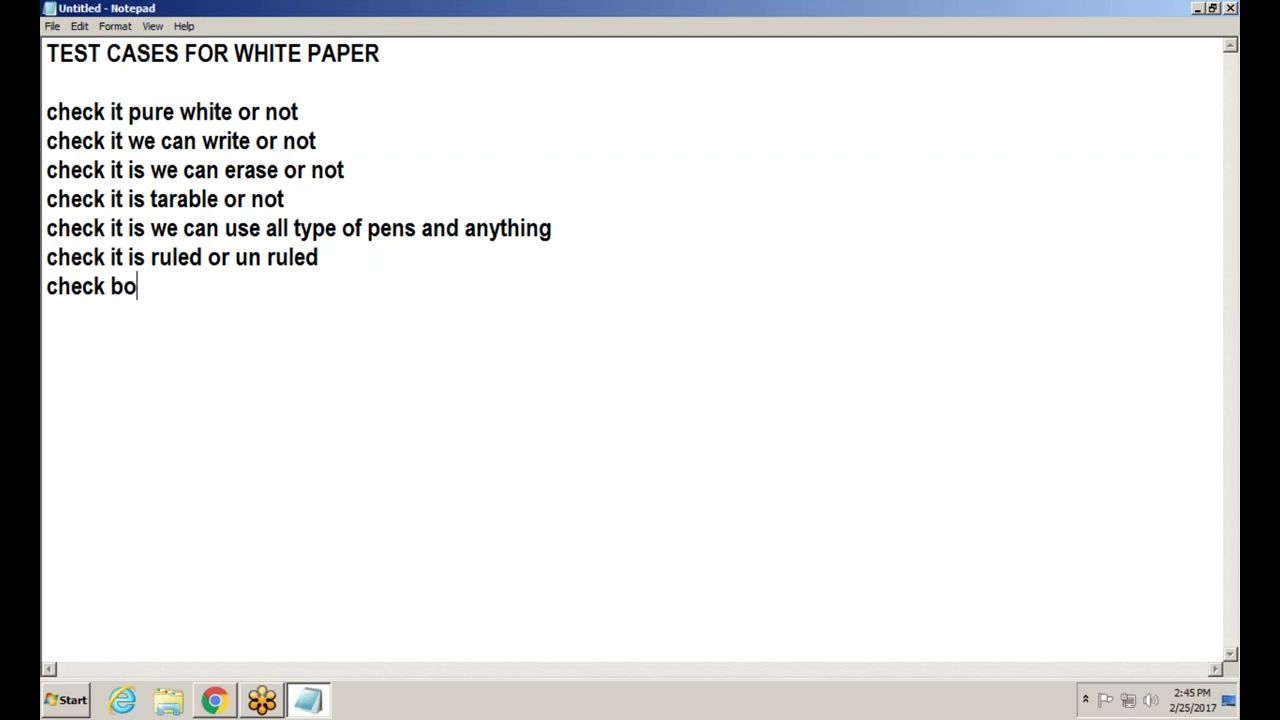
text(th sides emt)
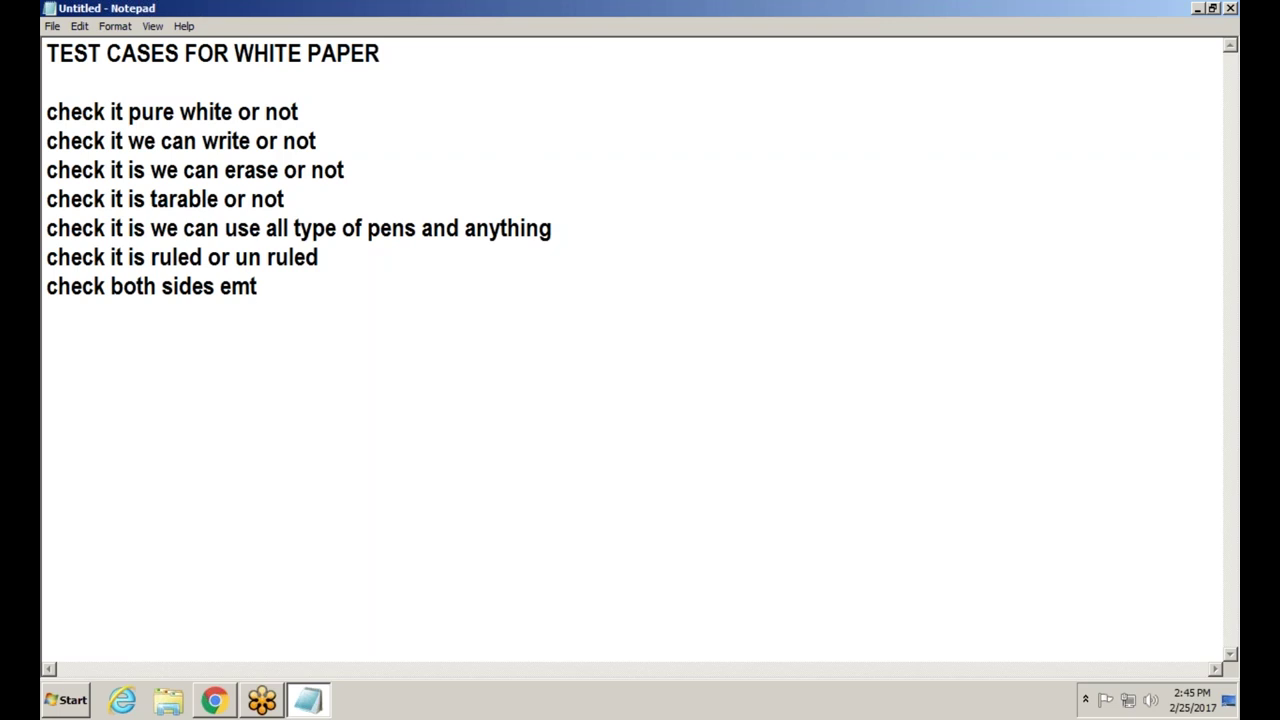
key(BackSpace)
text(pty or no)
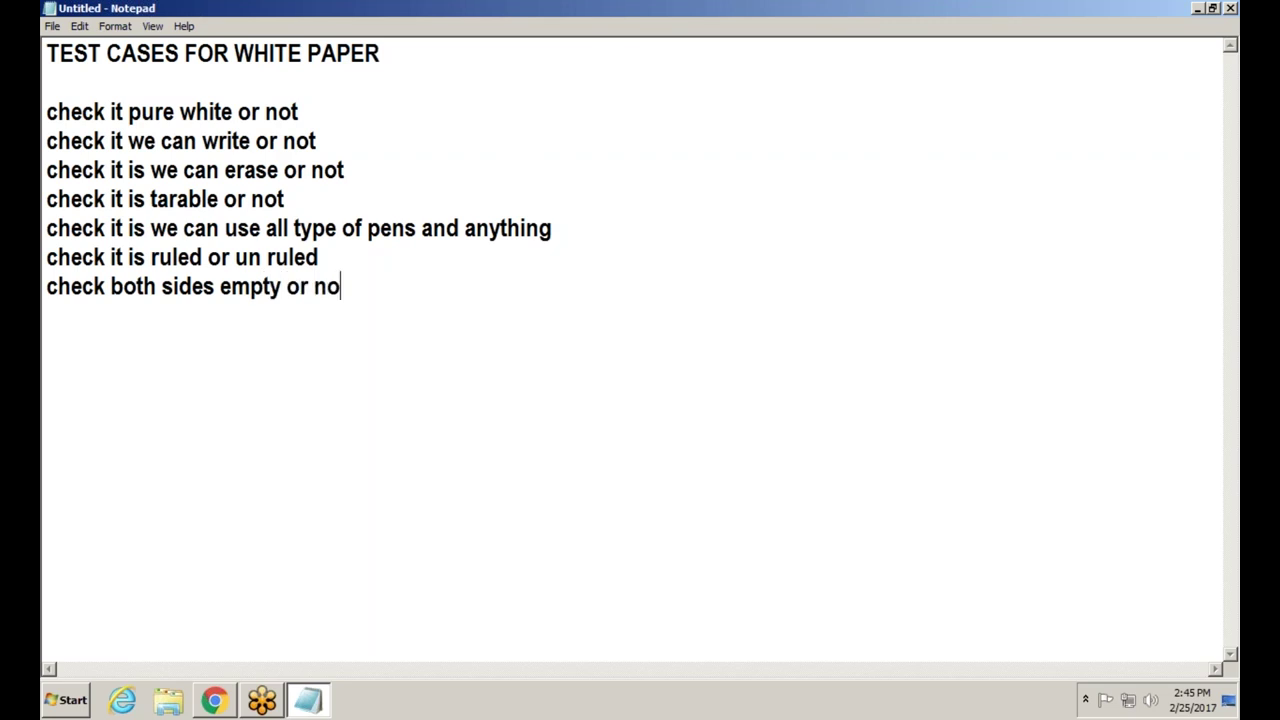
text(t)
key(Return)
- Add the eighth test case "check it is ready to write or not" on its own line
text(check i)
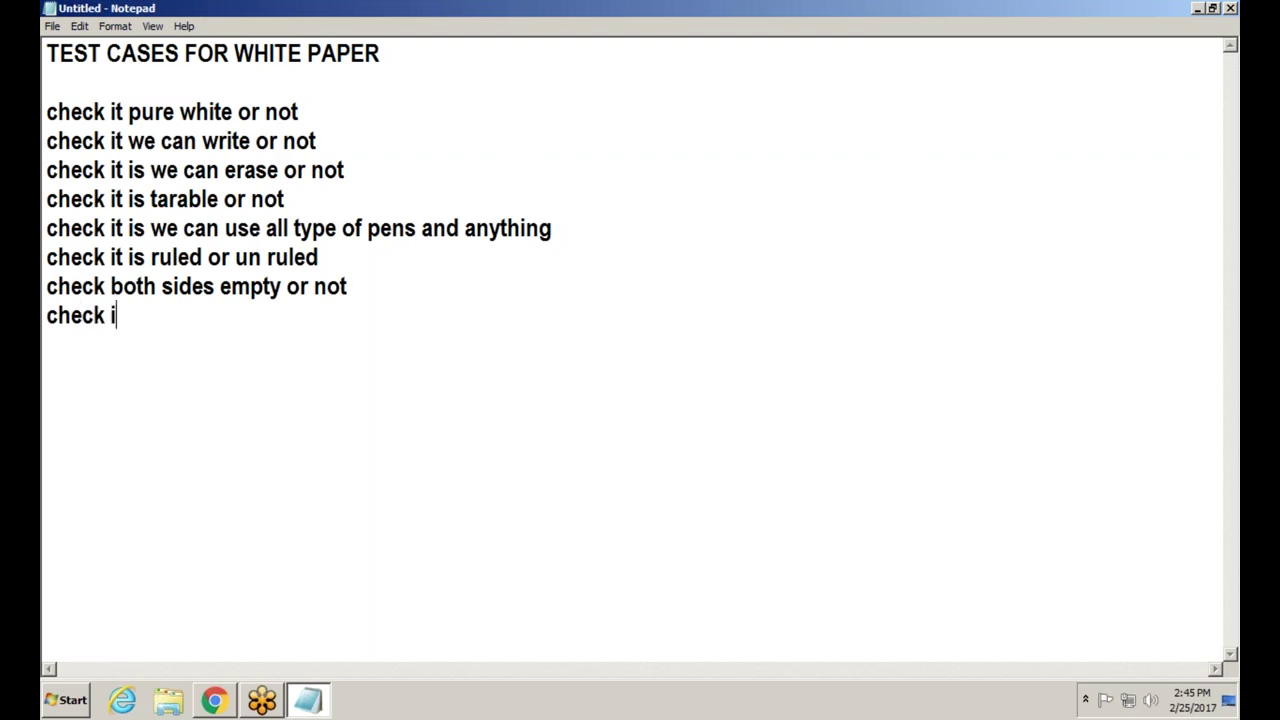
text(t is rea)
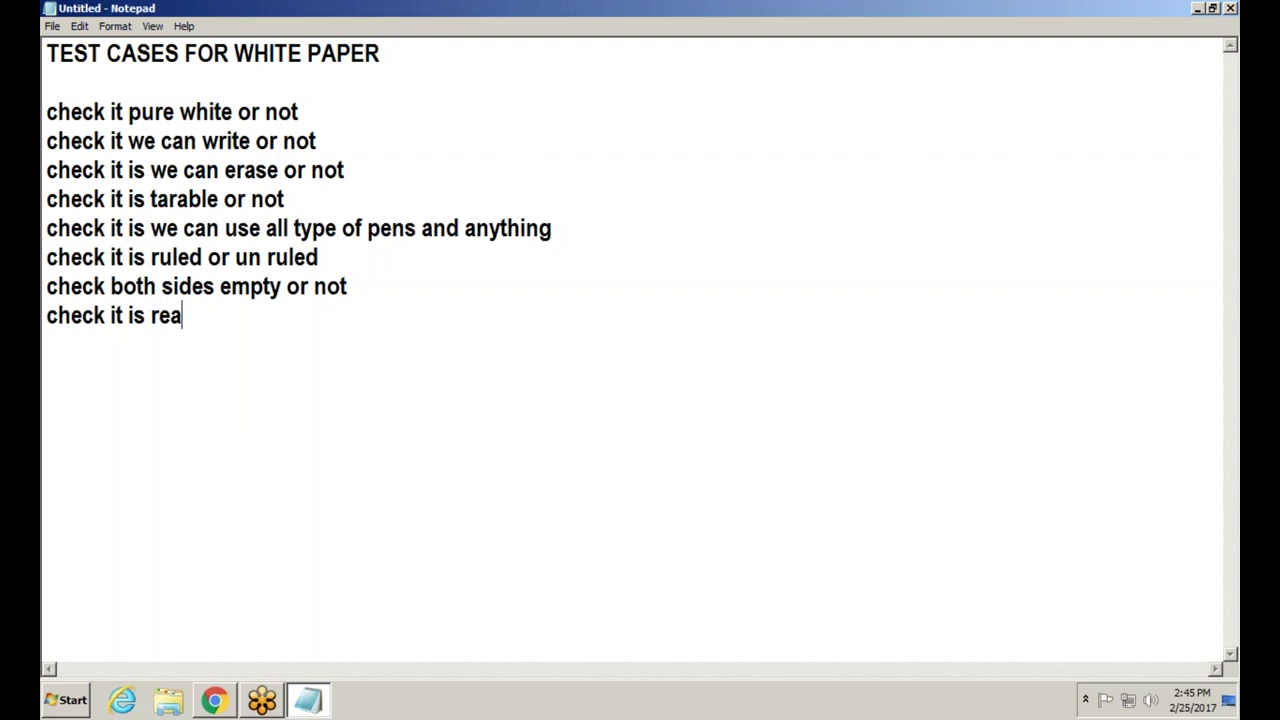
text(dy to w)
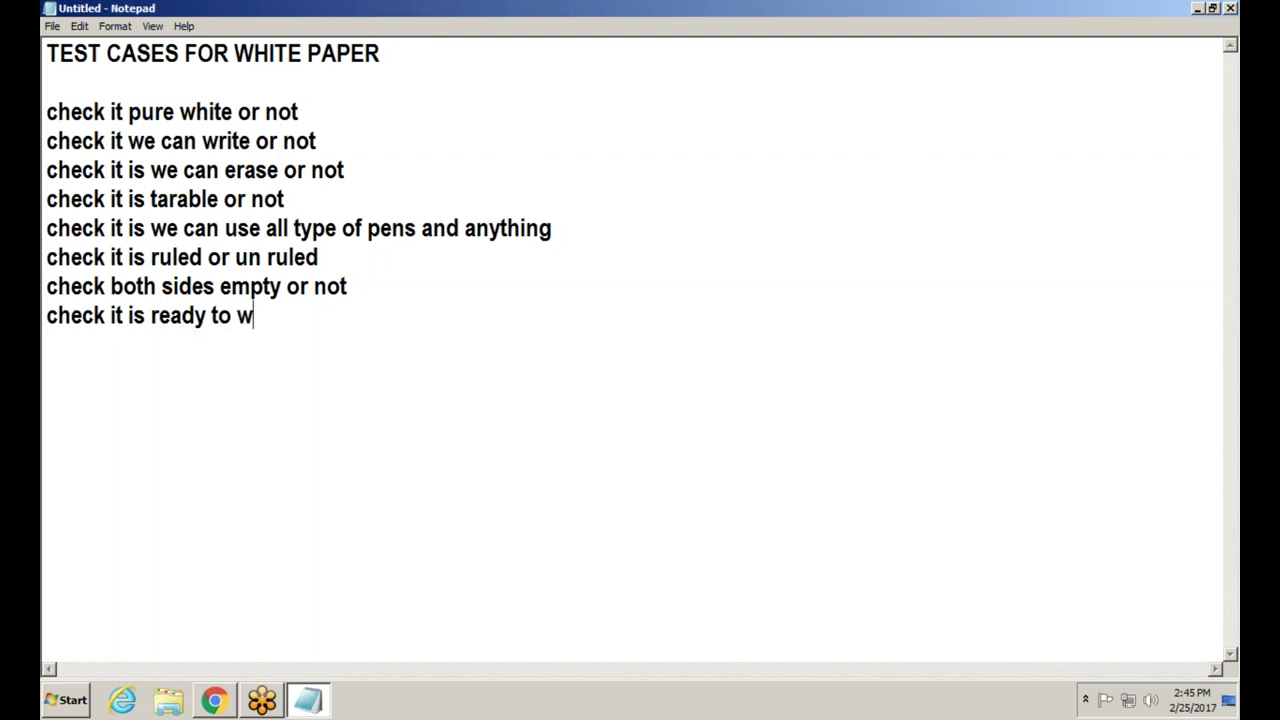
text(rite or no)
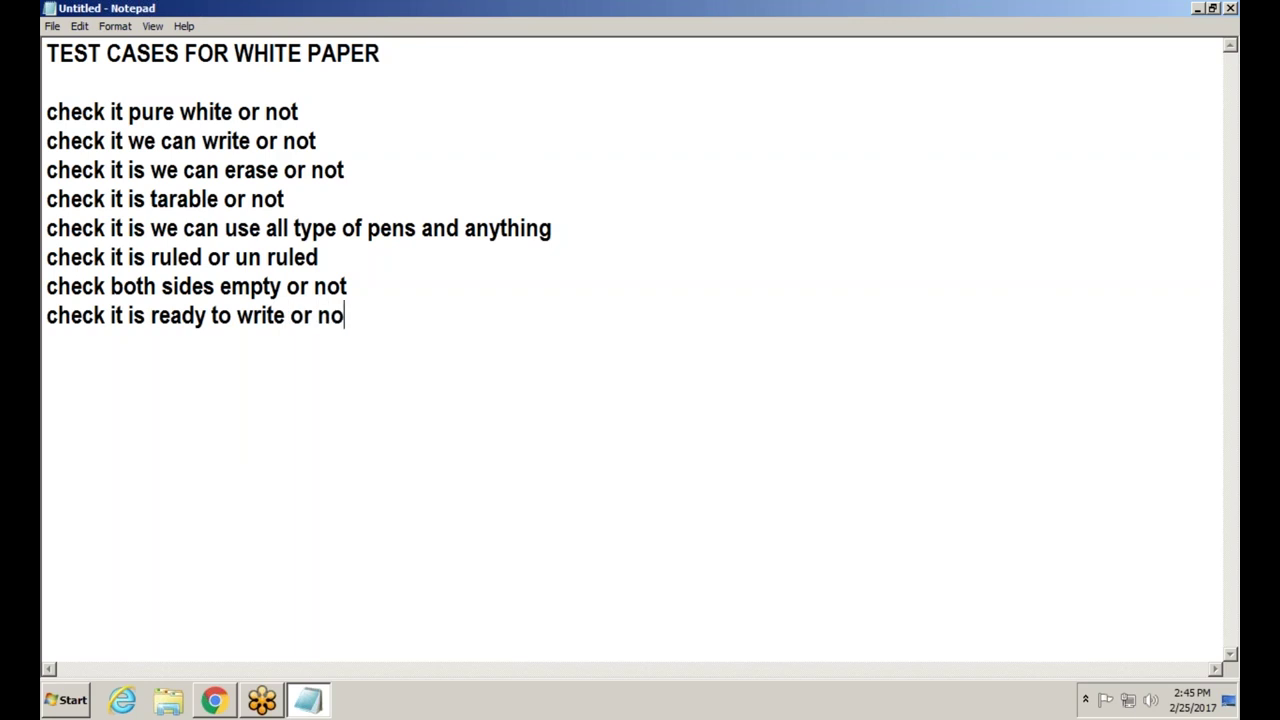
text(t)
key(Return)
- Add the ninth test case "check it is tared inside any corner" on its own line
text(check i)
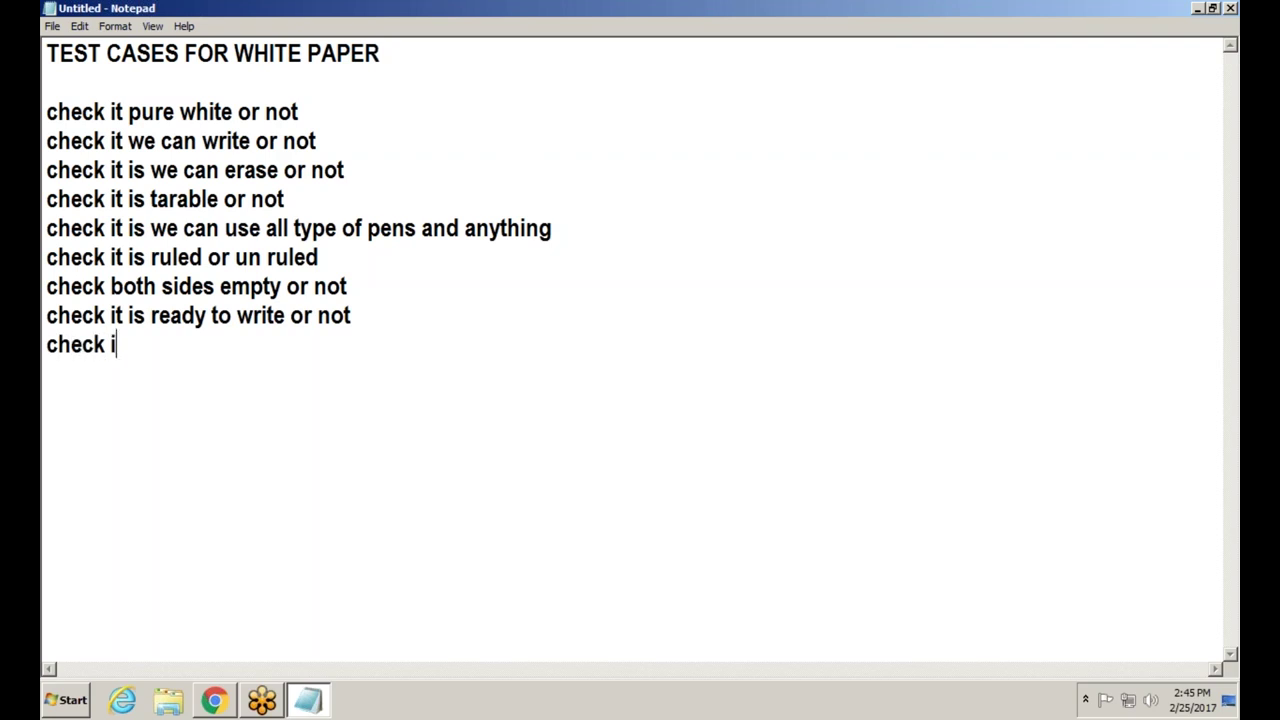
text(t is tared ins)
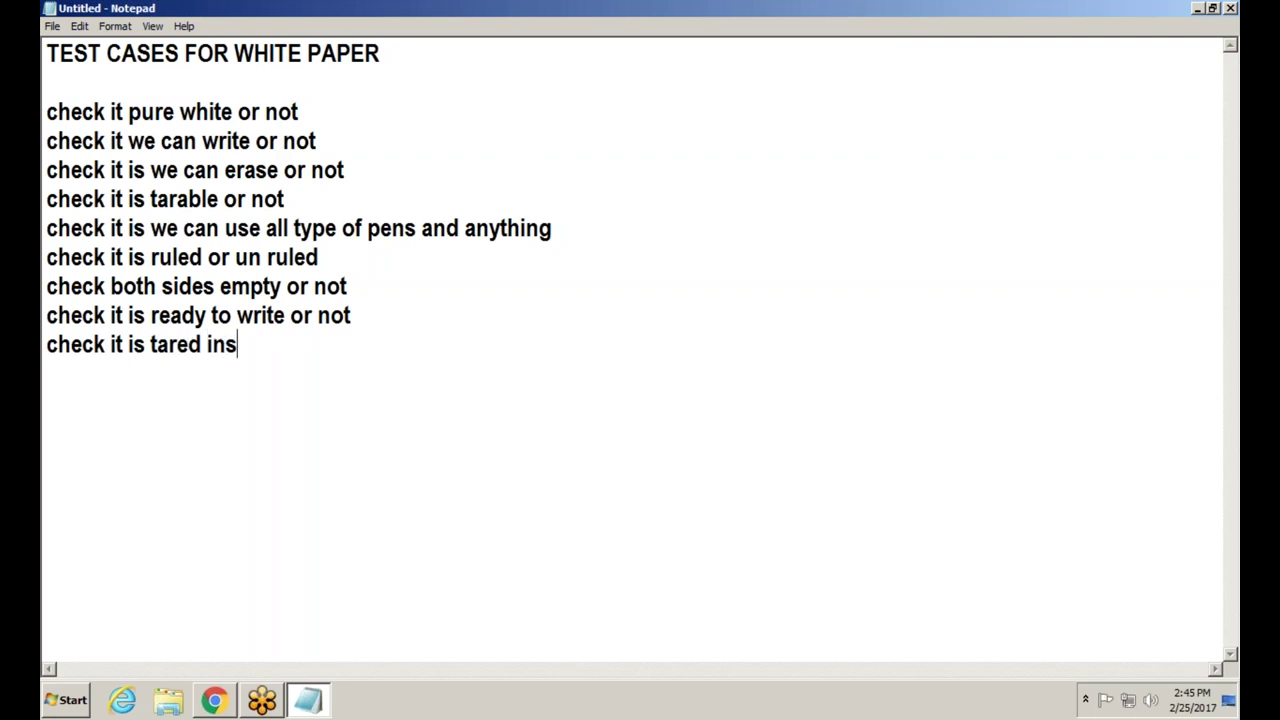
text(ide an)
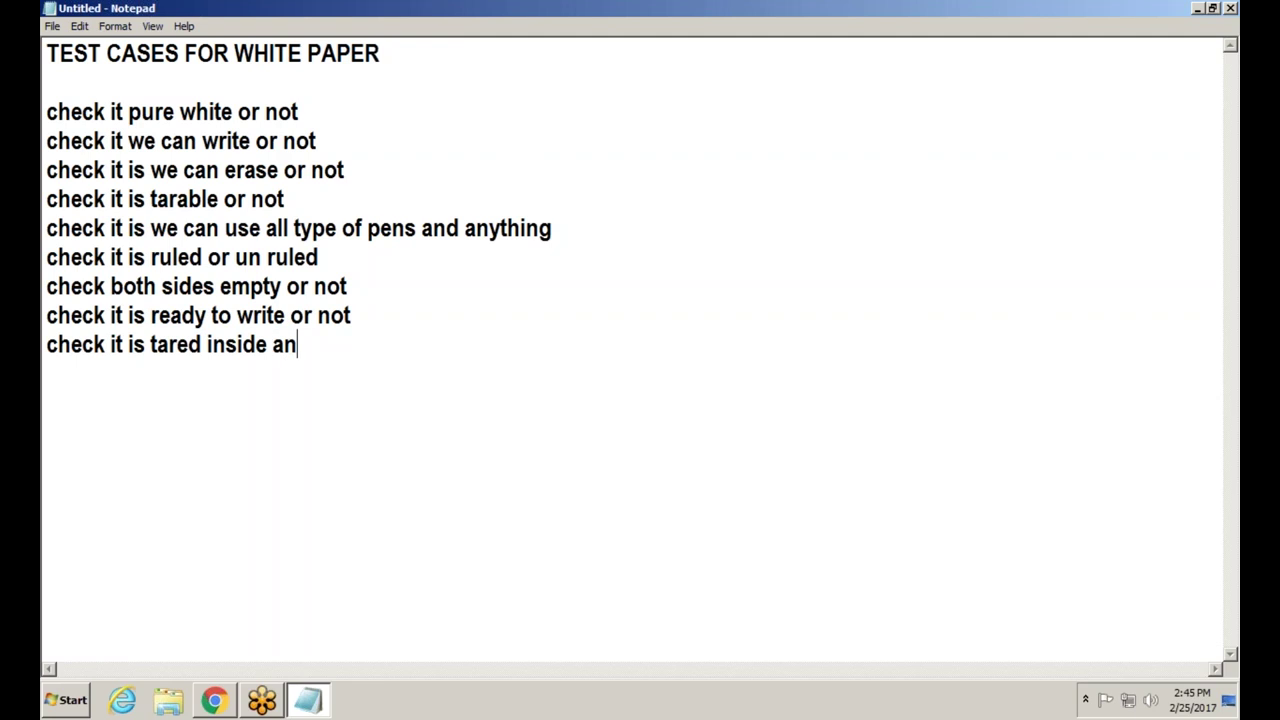
text(y corner)
key(Return)
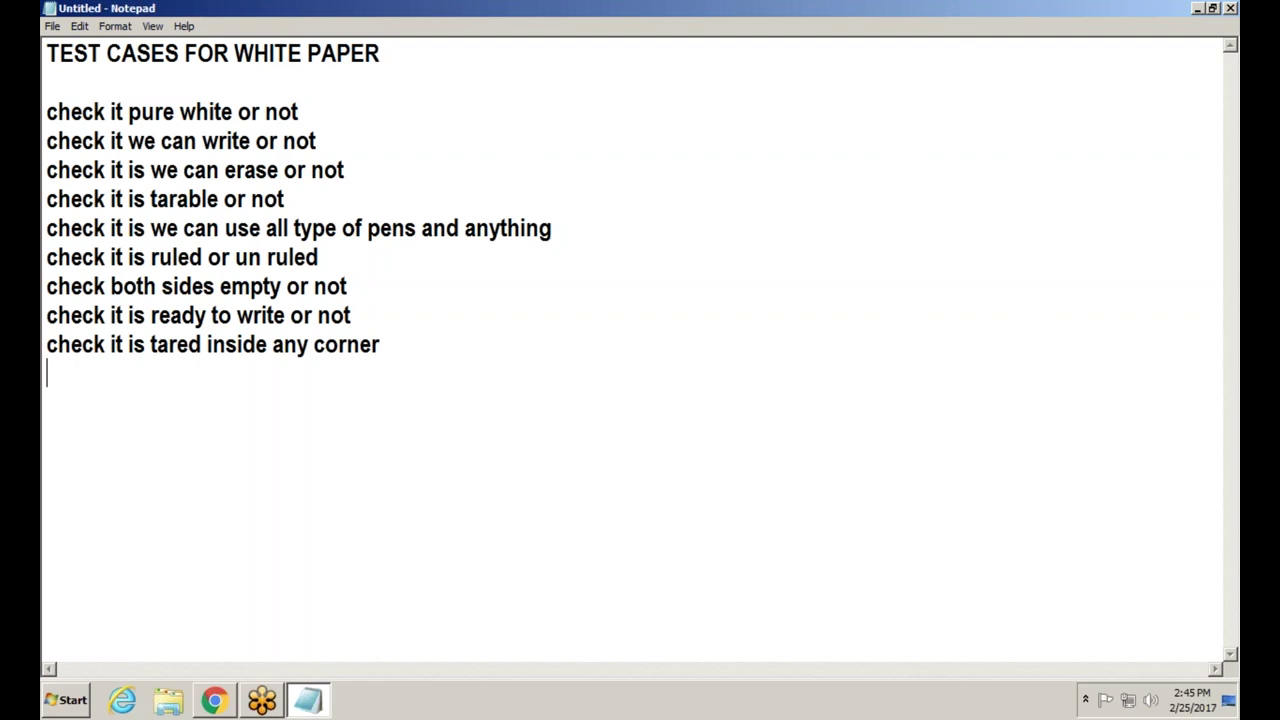
- Add the tenth test case "check it is any water marks on it" on its own line
text(check i)
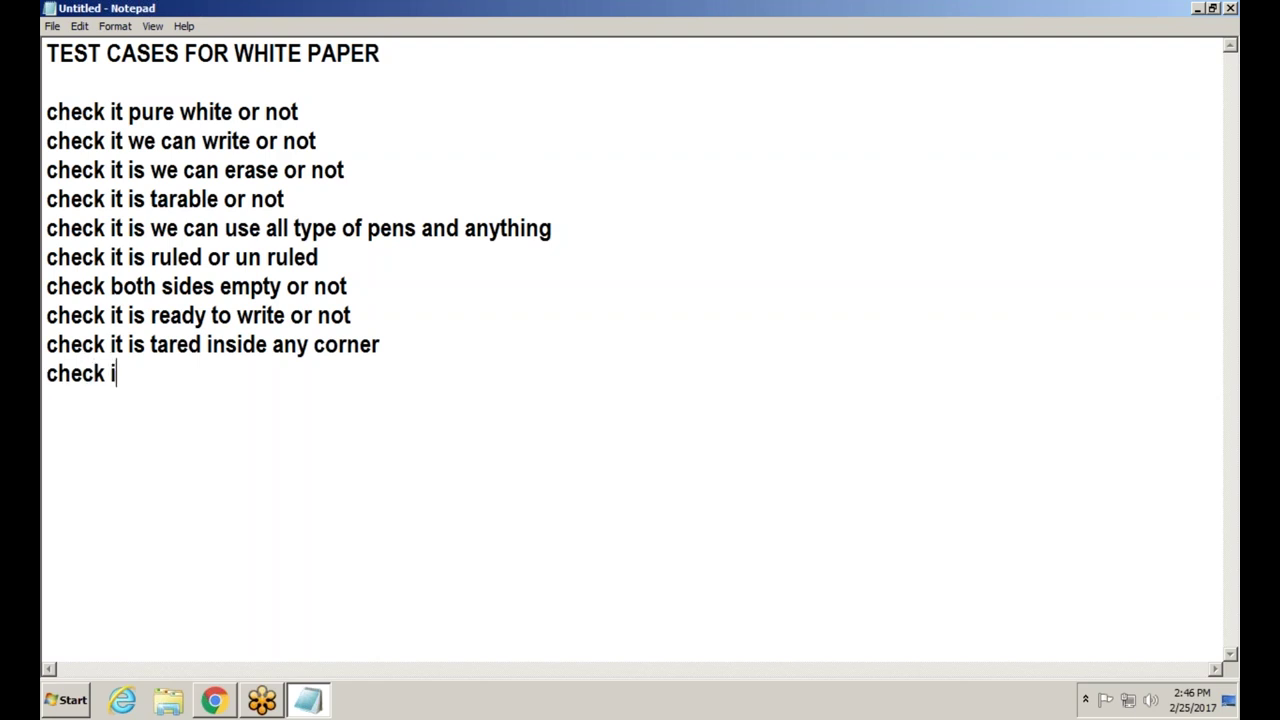
text(t is any w)
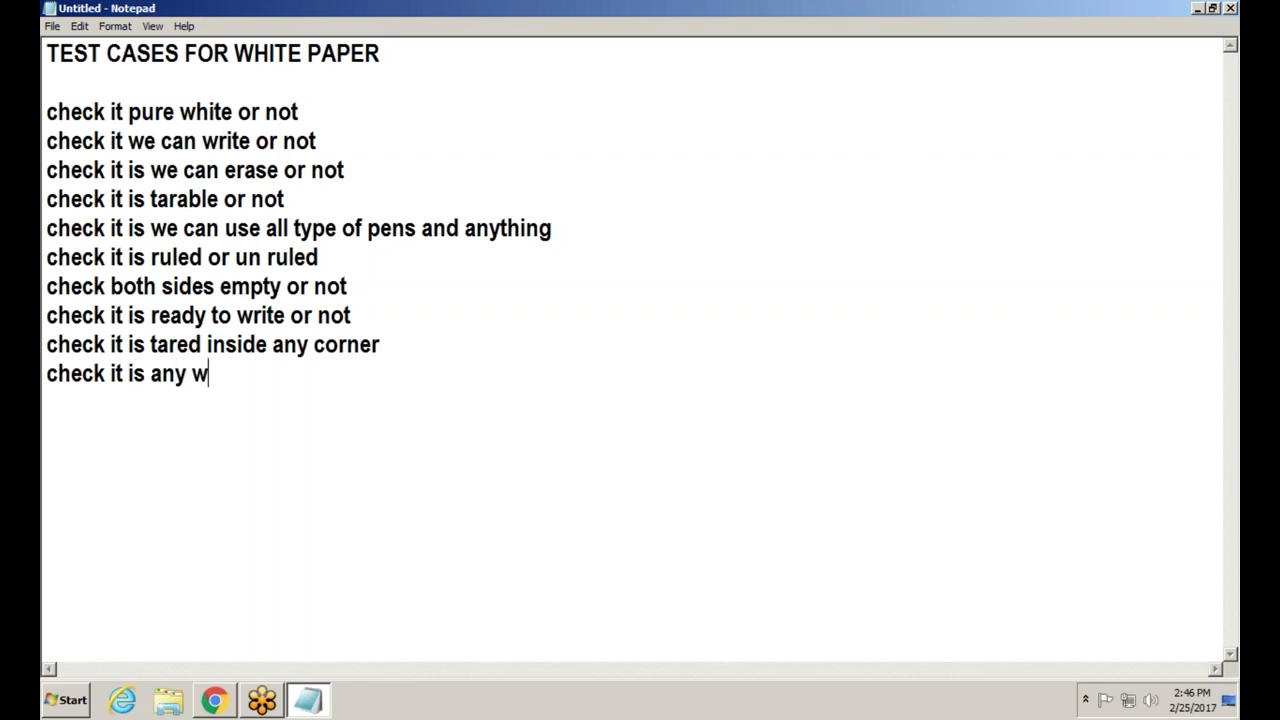
text(ater mar)
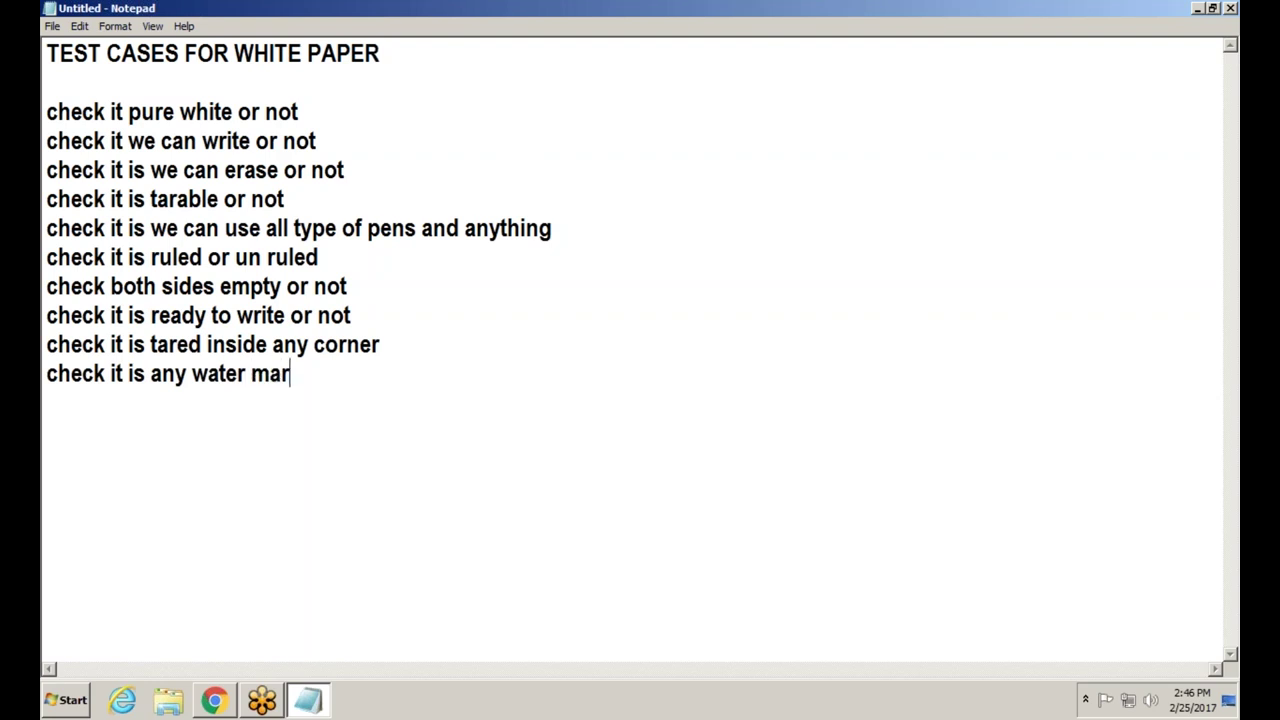
text(ks on it)
key(Return)
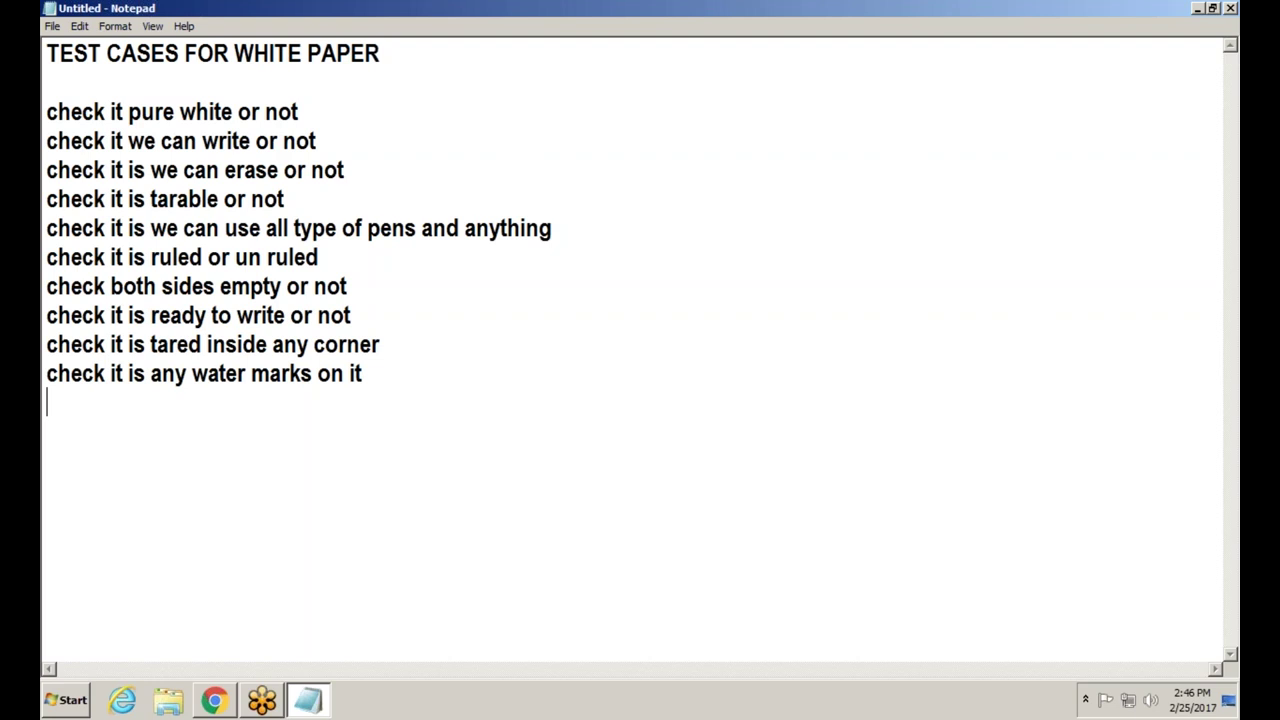
- Add the eleventh test case "check it is white paper or letter head" on its own line
text(check it )
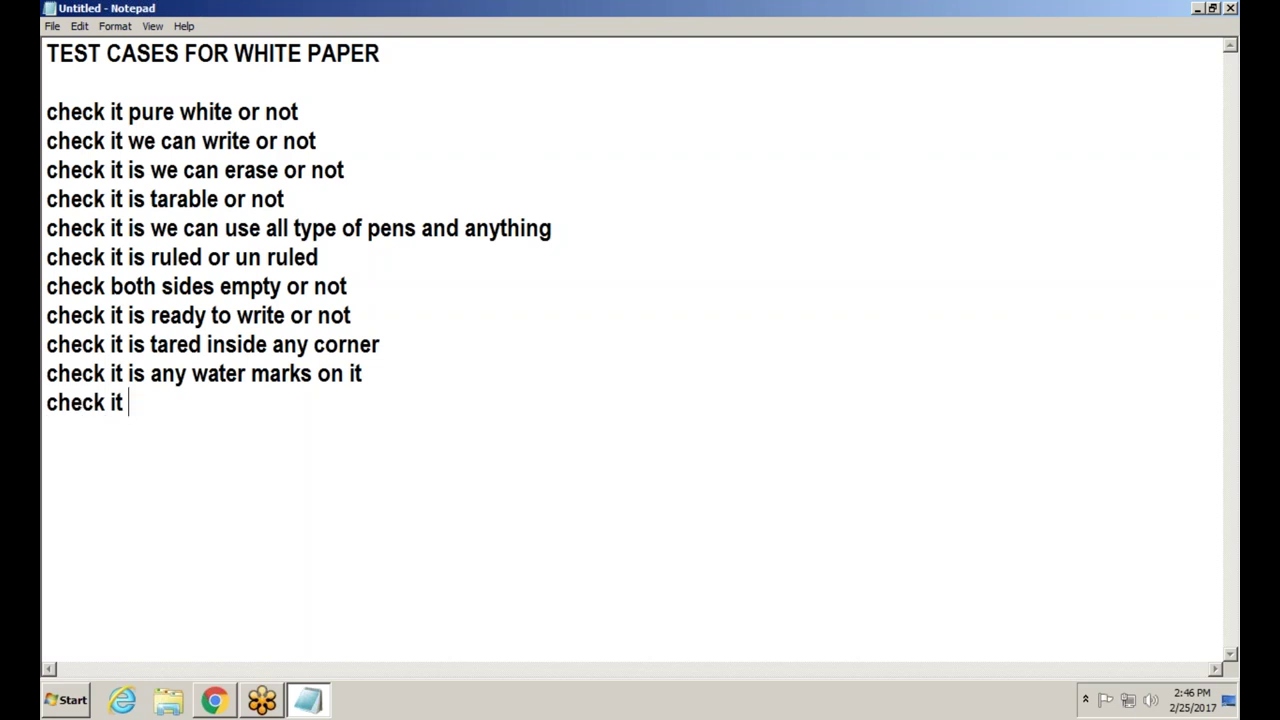
text(is whit)
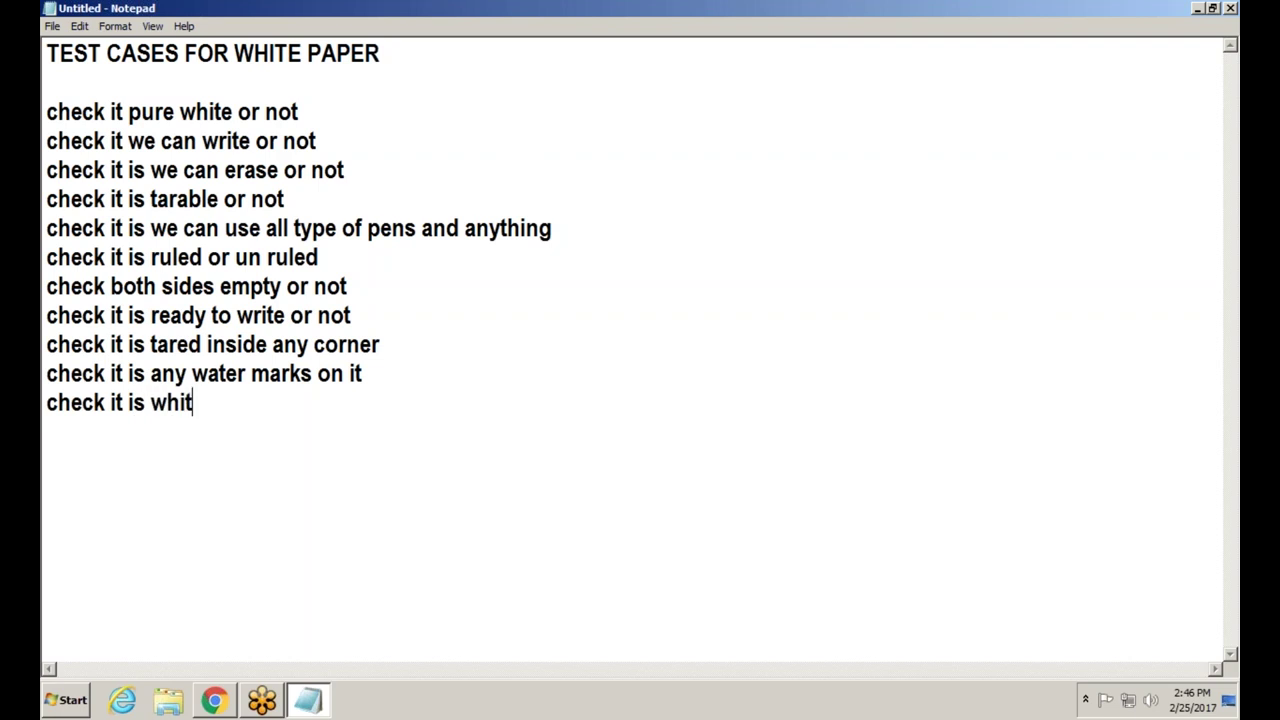
text(e pape)
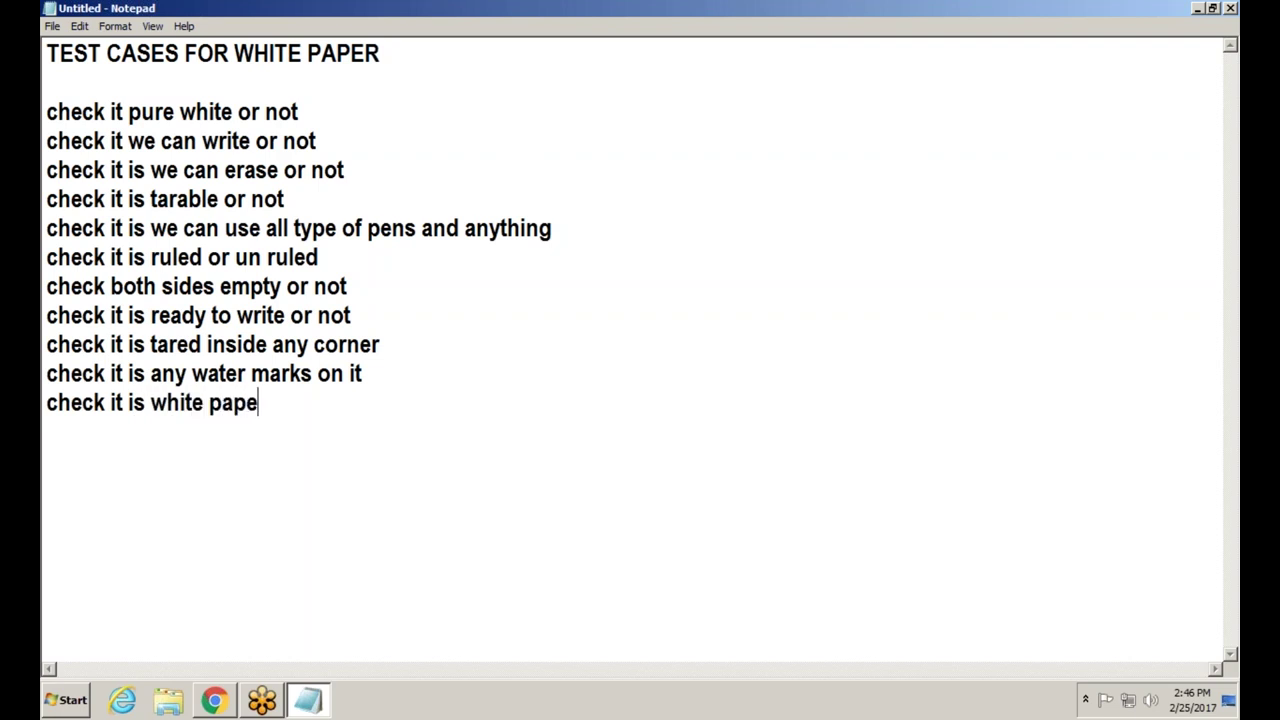
text(r or letter )
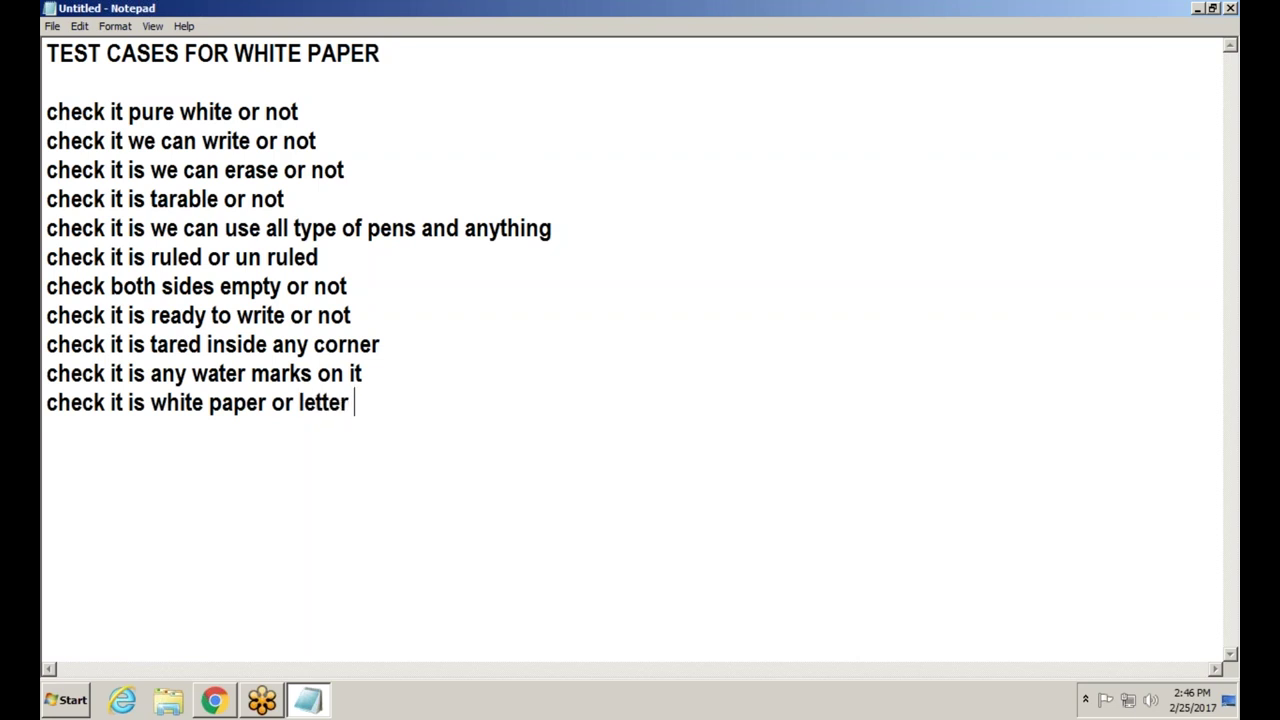
text(head)
key(Return)
- Add the twelfth test case "check it water proof not" on its own line
text(che)
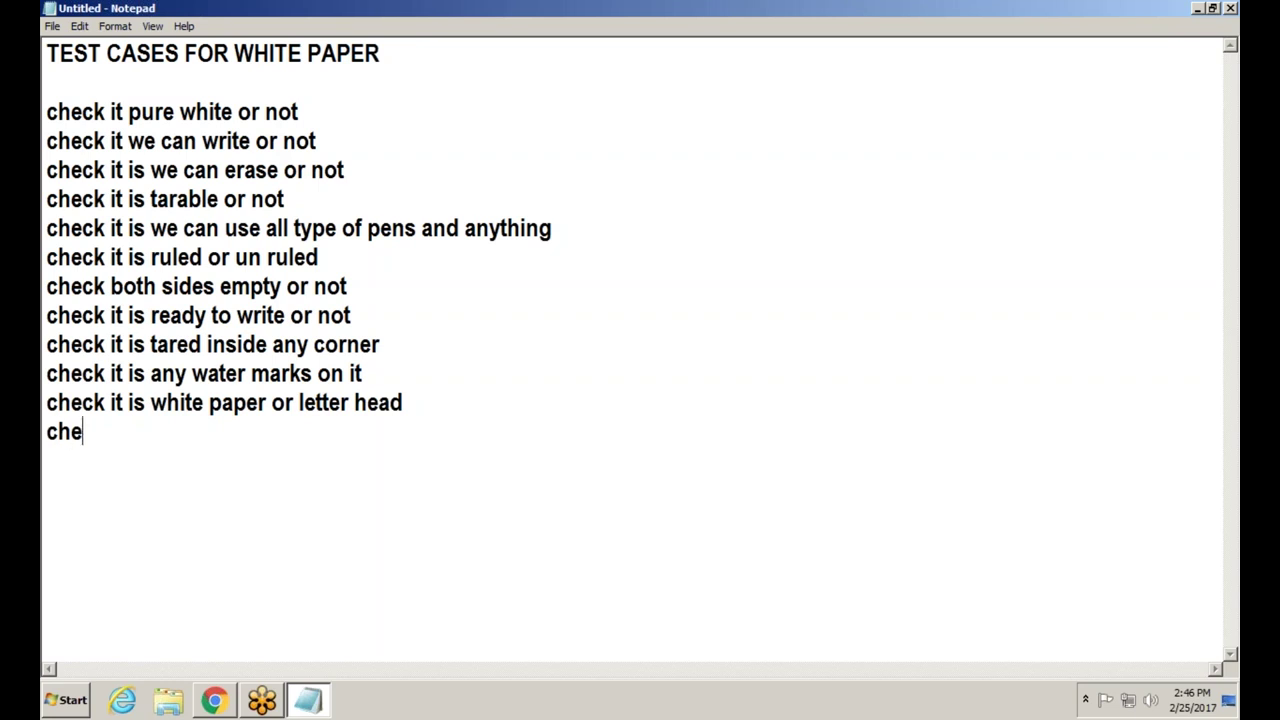
text(ck it water )
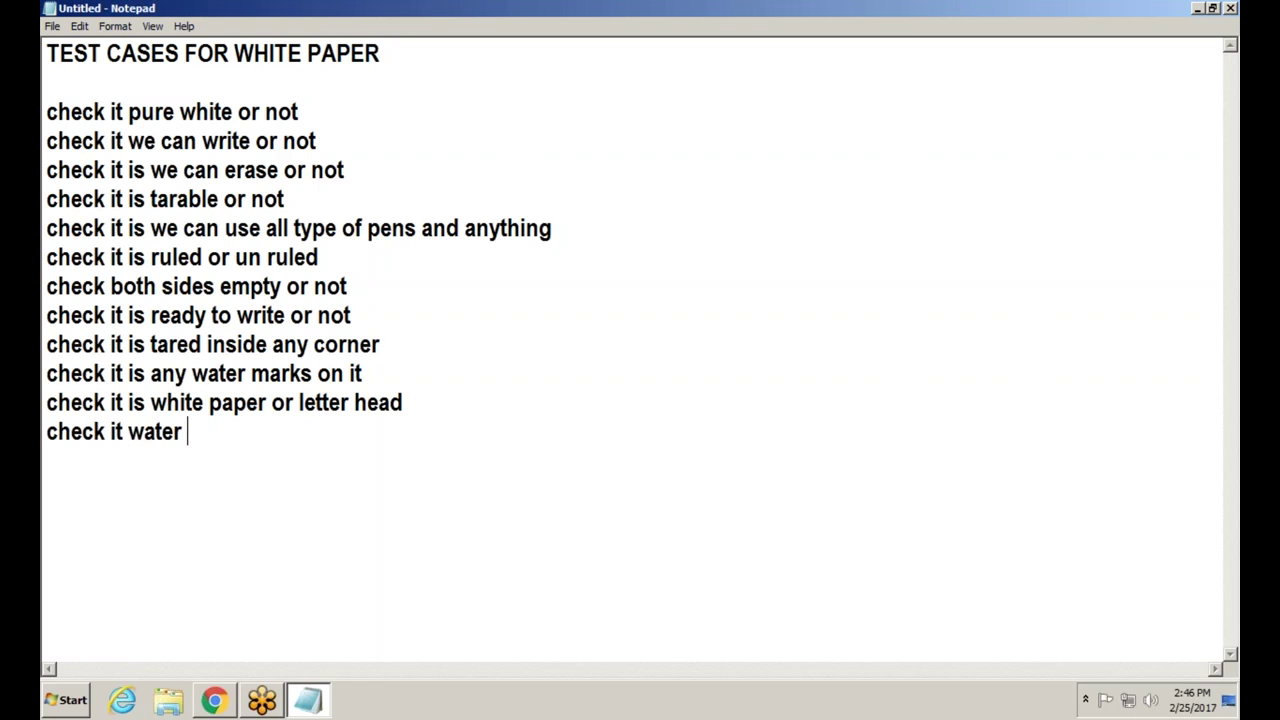
text(proof not)
key(Return)
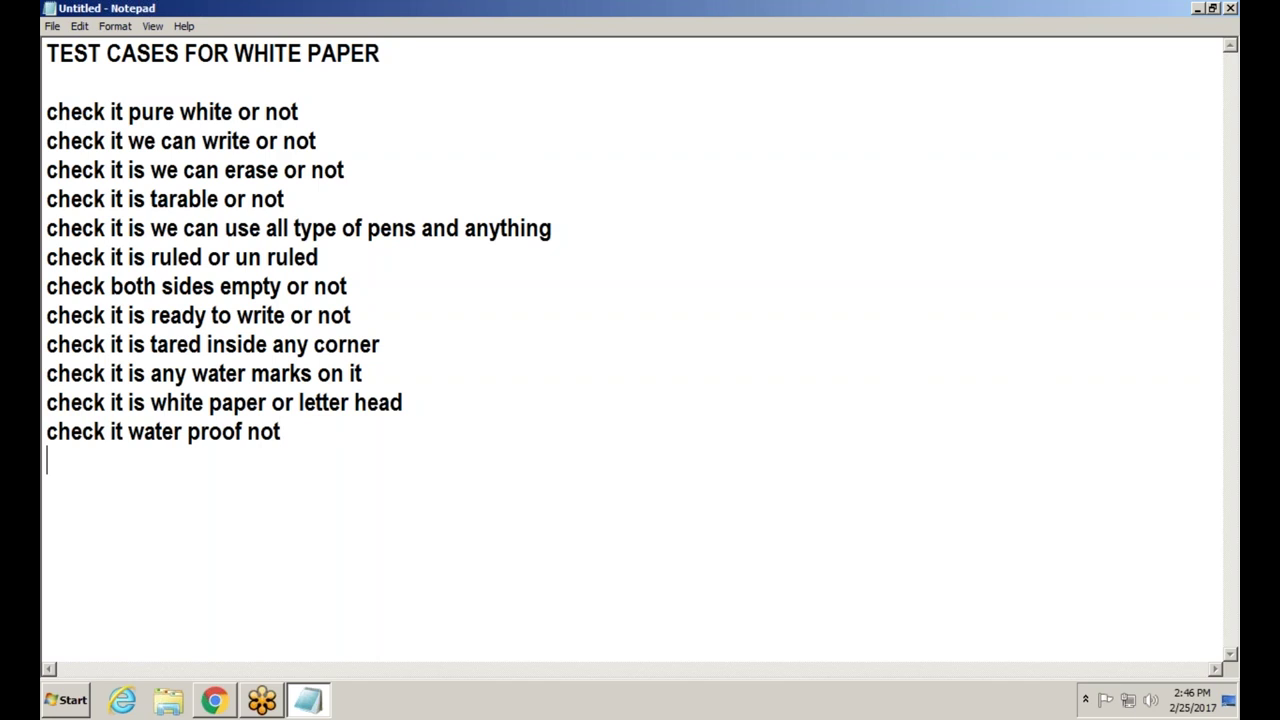
- Add the thirteenth test case "check quality of the paper" below the water proof check
text(check)
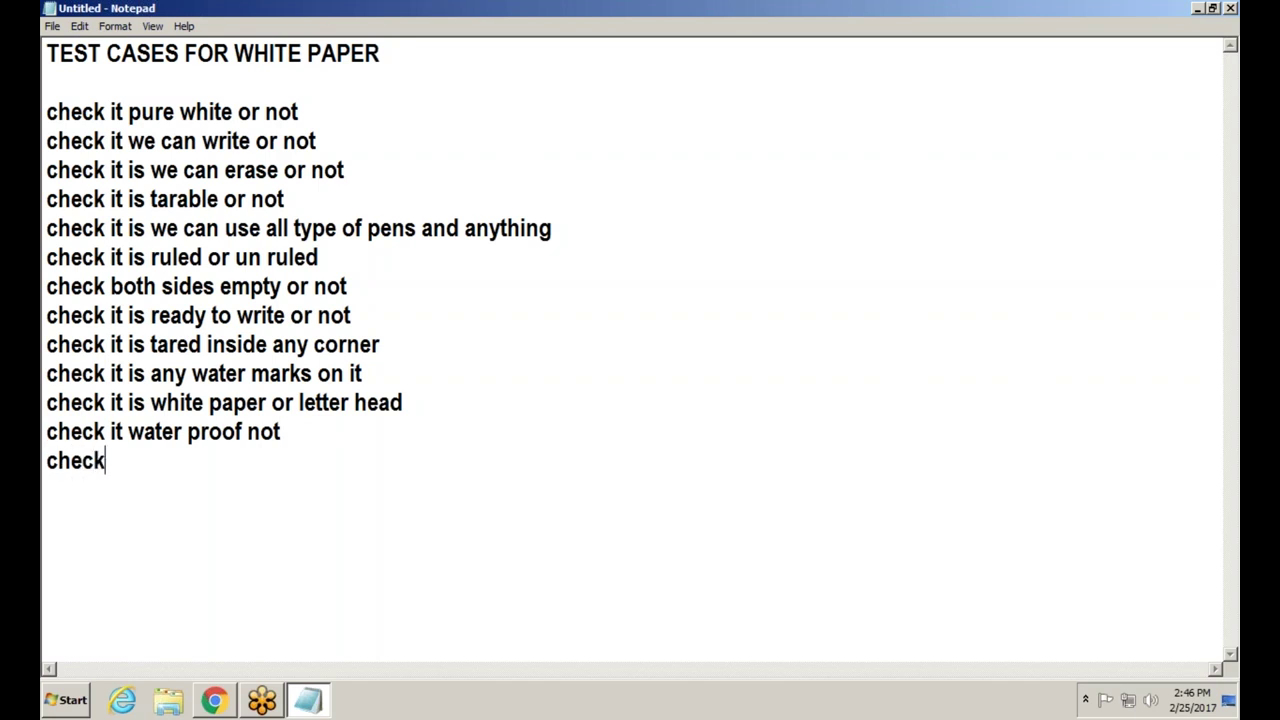
text( quality o)
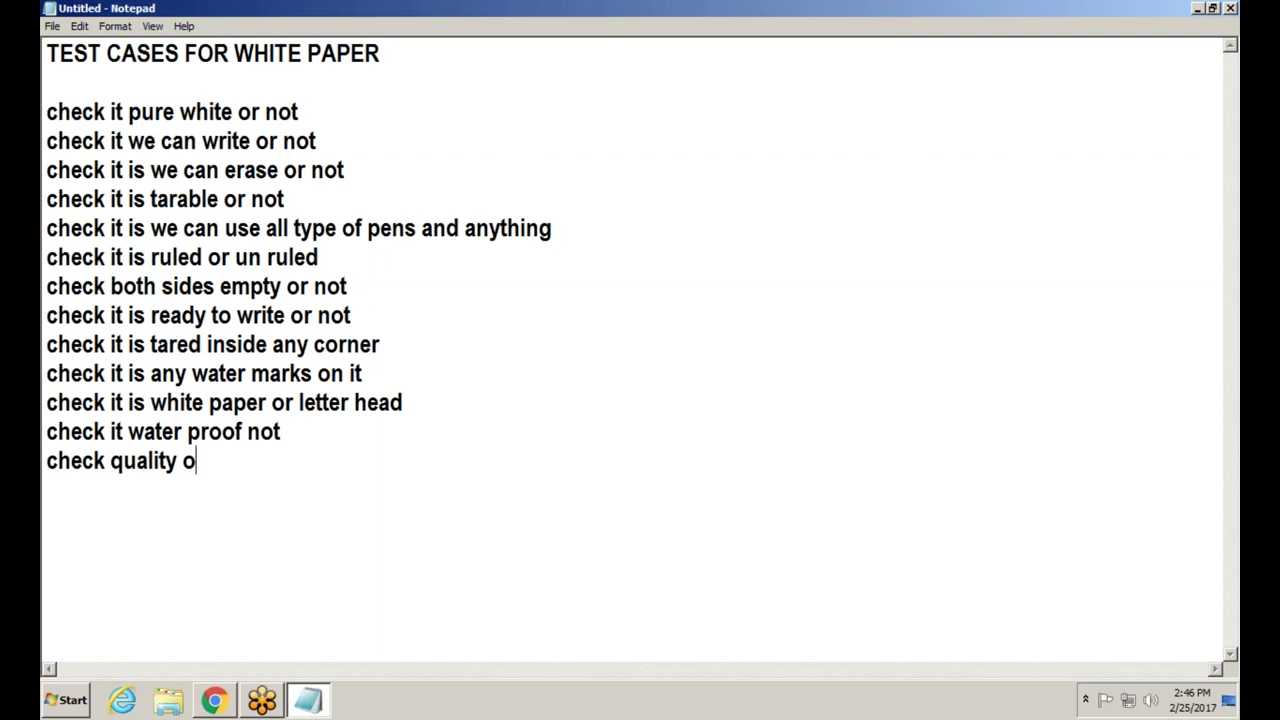
text(f the paper)
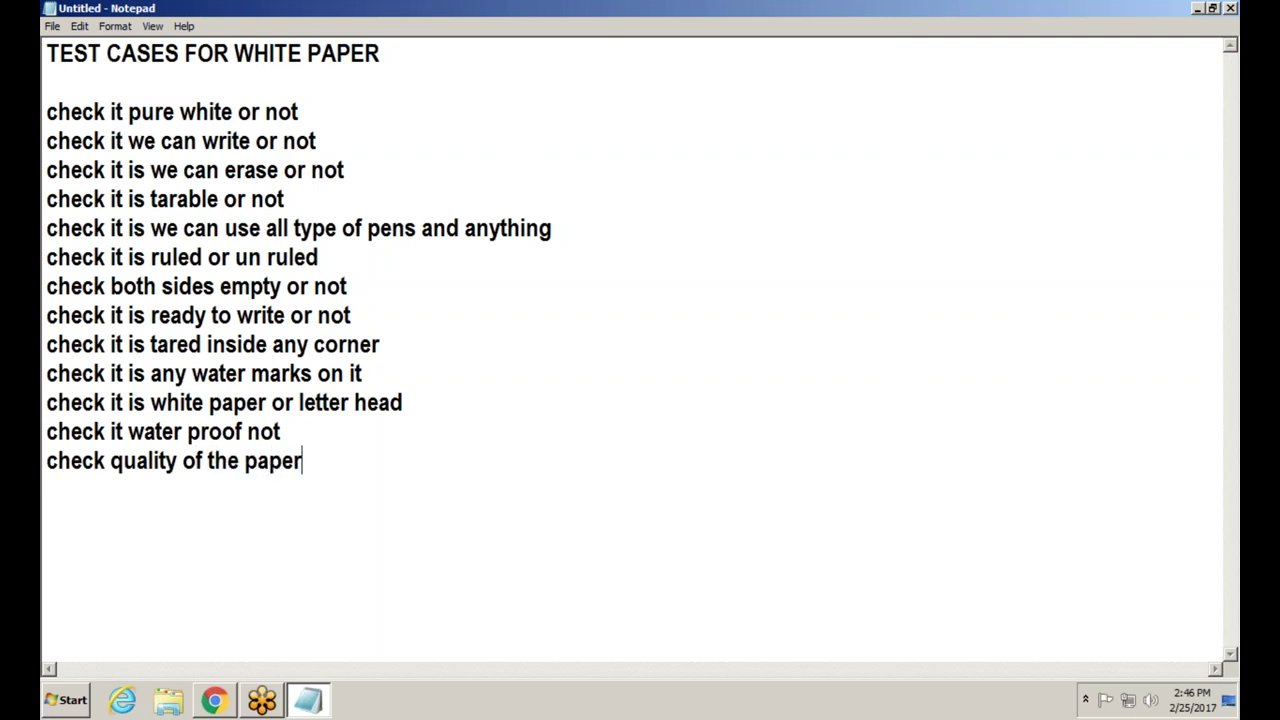
- Add the fourteenth test case "check size of the paper" on its own line
key(Return)
text(check si)
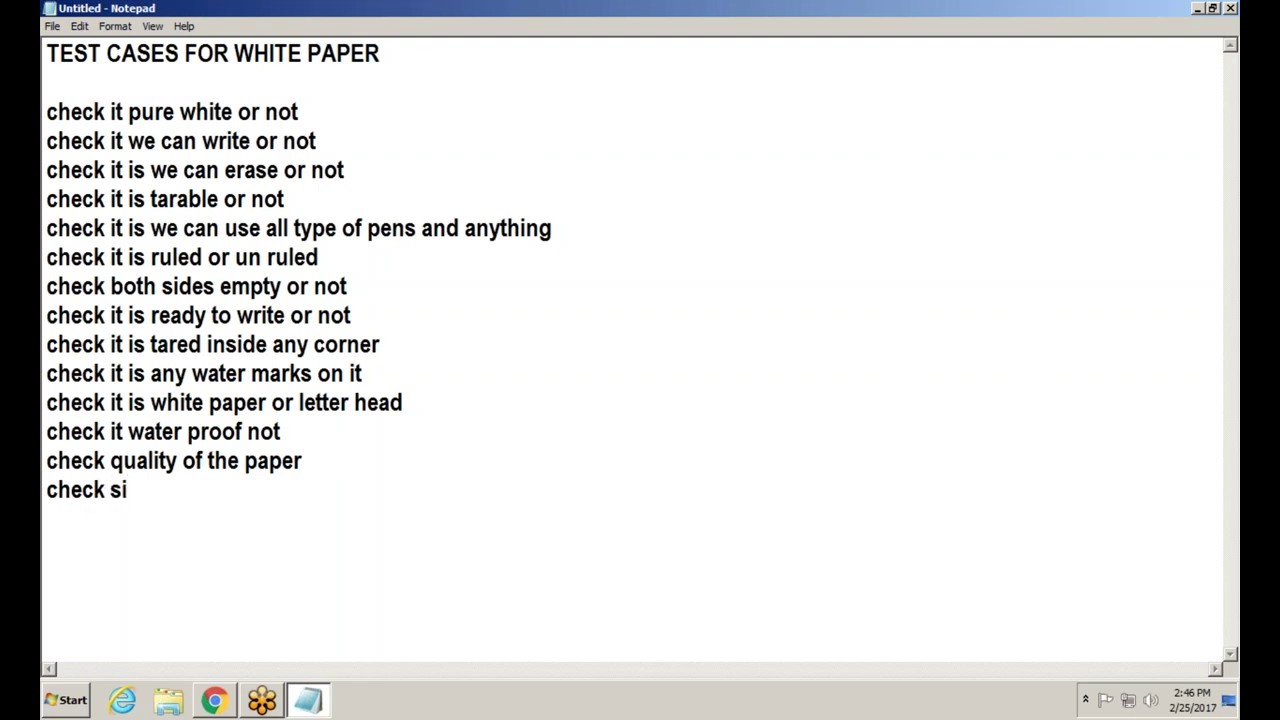
text(ze of the )
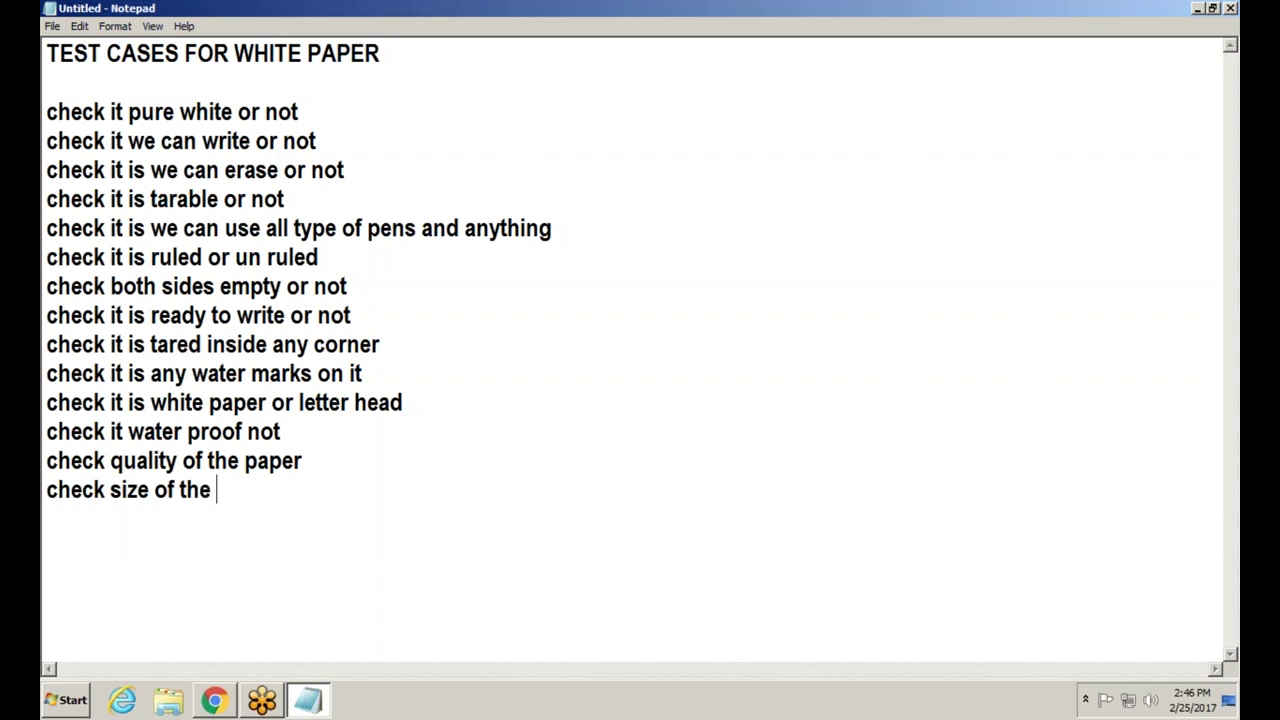
text(paper)
key(Return)
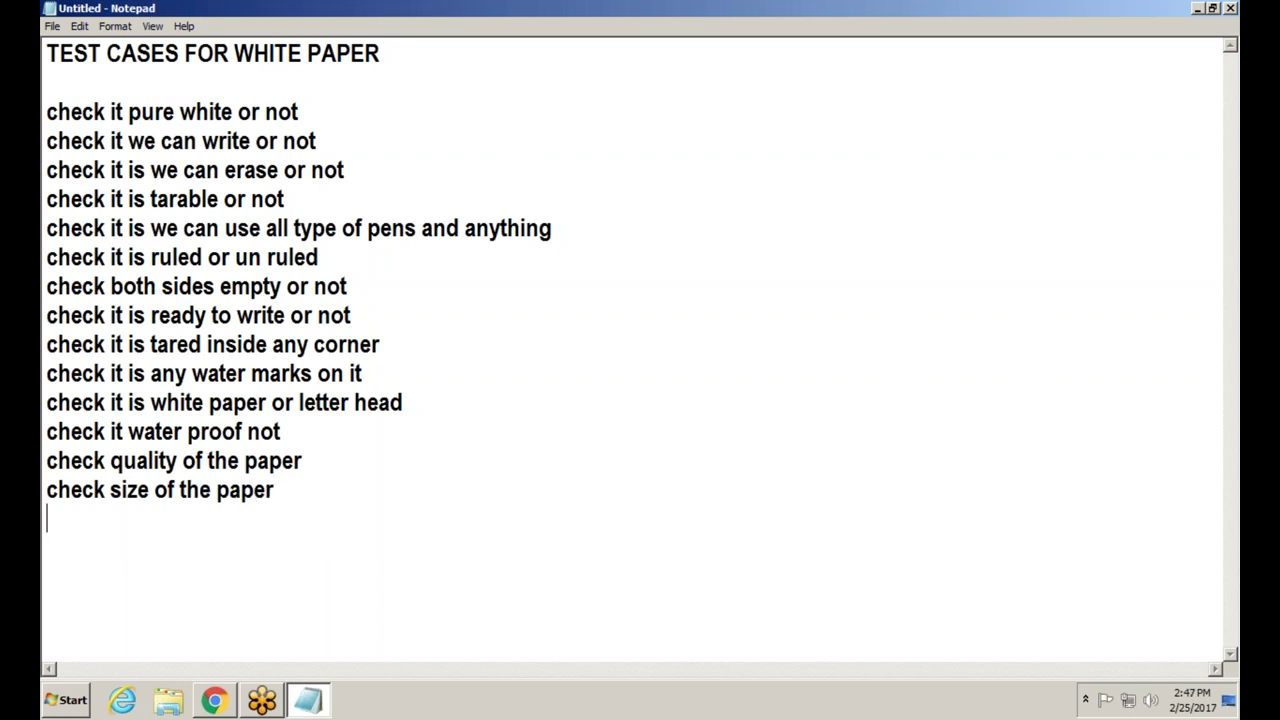
- Add the fifteenth test case "check it we or dry condtion" below the paper size check
text(check)
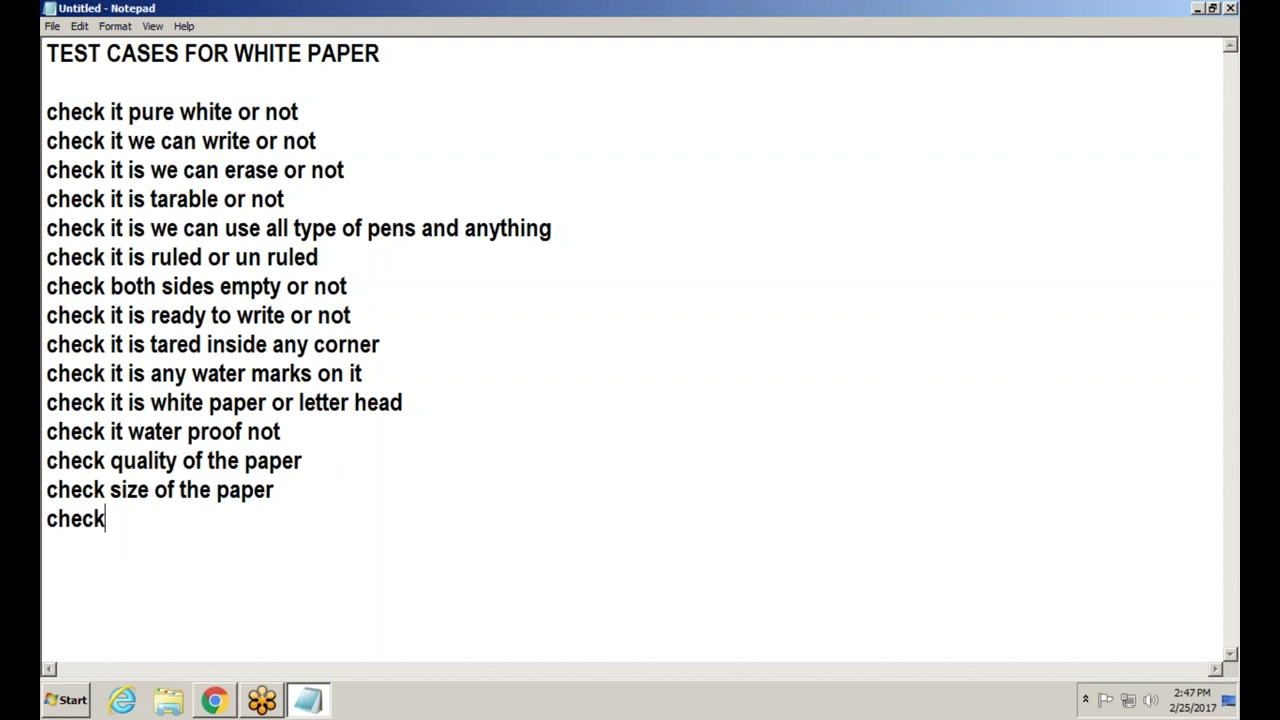
text( it we or )
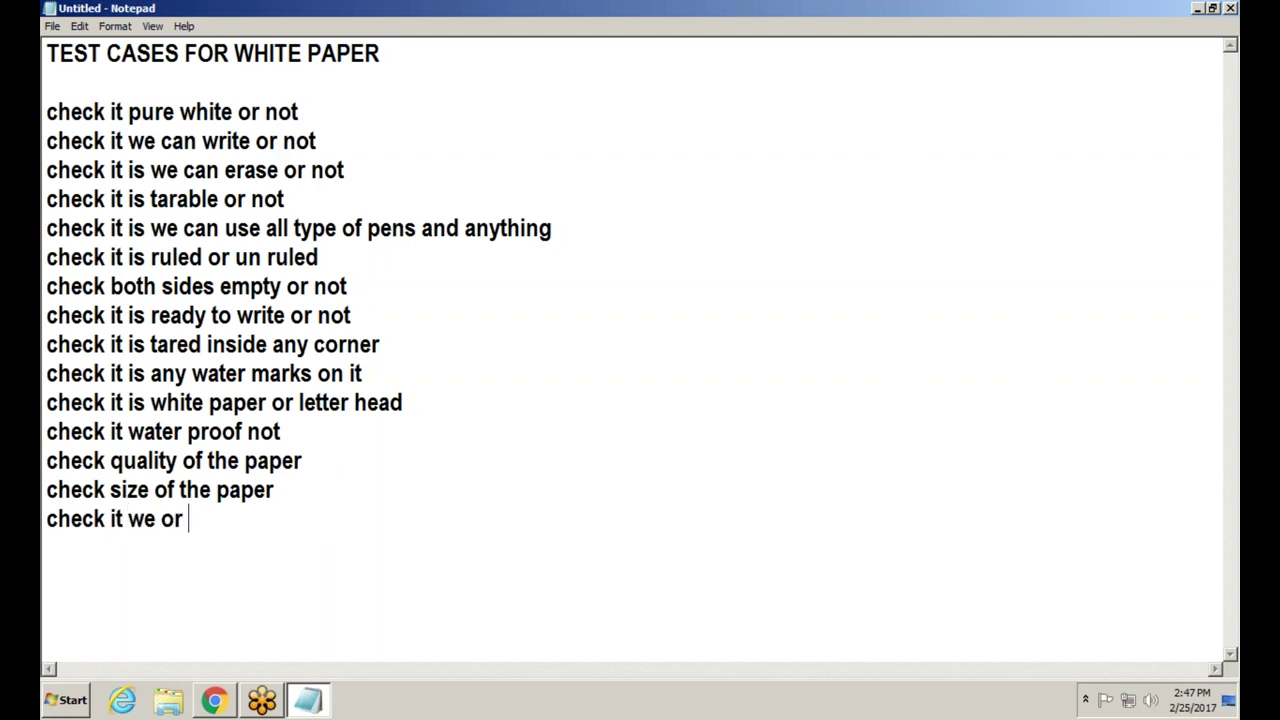
text(dry condy)
key(BackSpace)
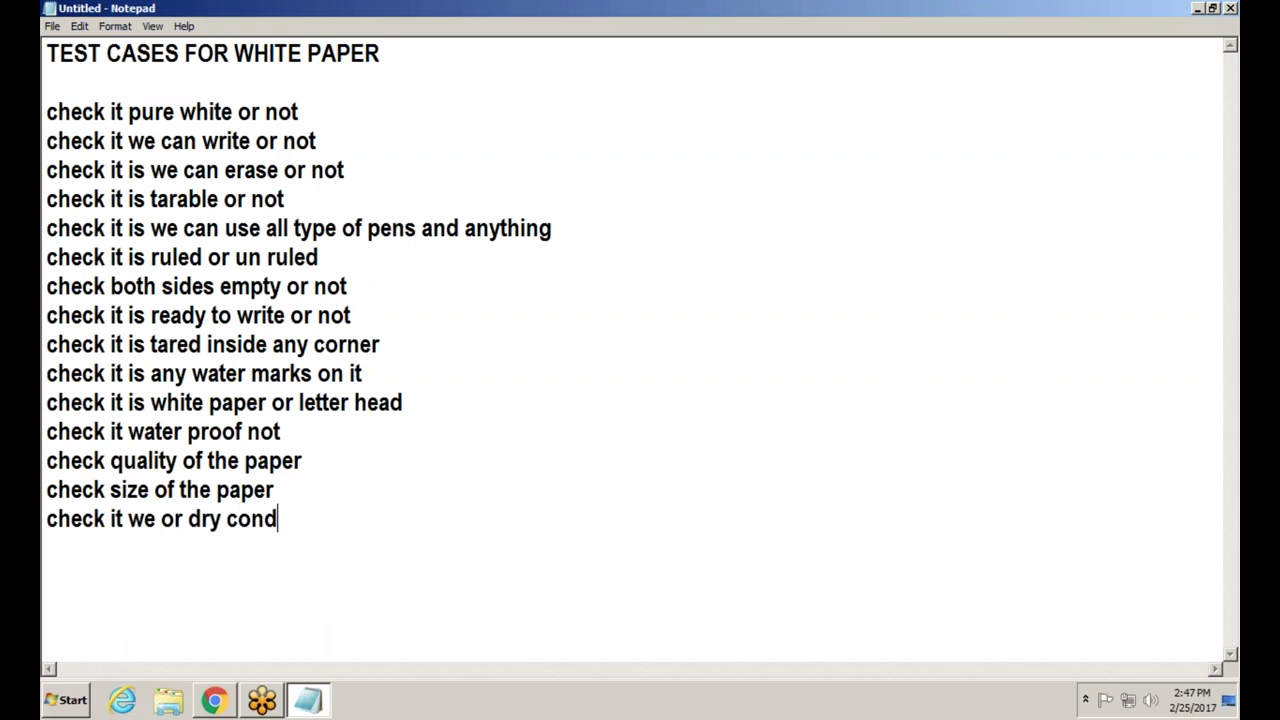
text(tion)
key(Return)
- Add the sixteenth test case "check it is if wet condition we can write or not" on its own line
text(che)
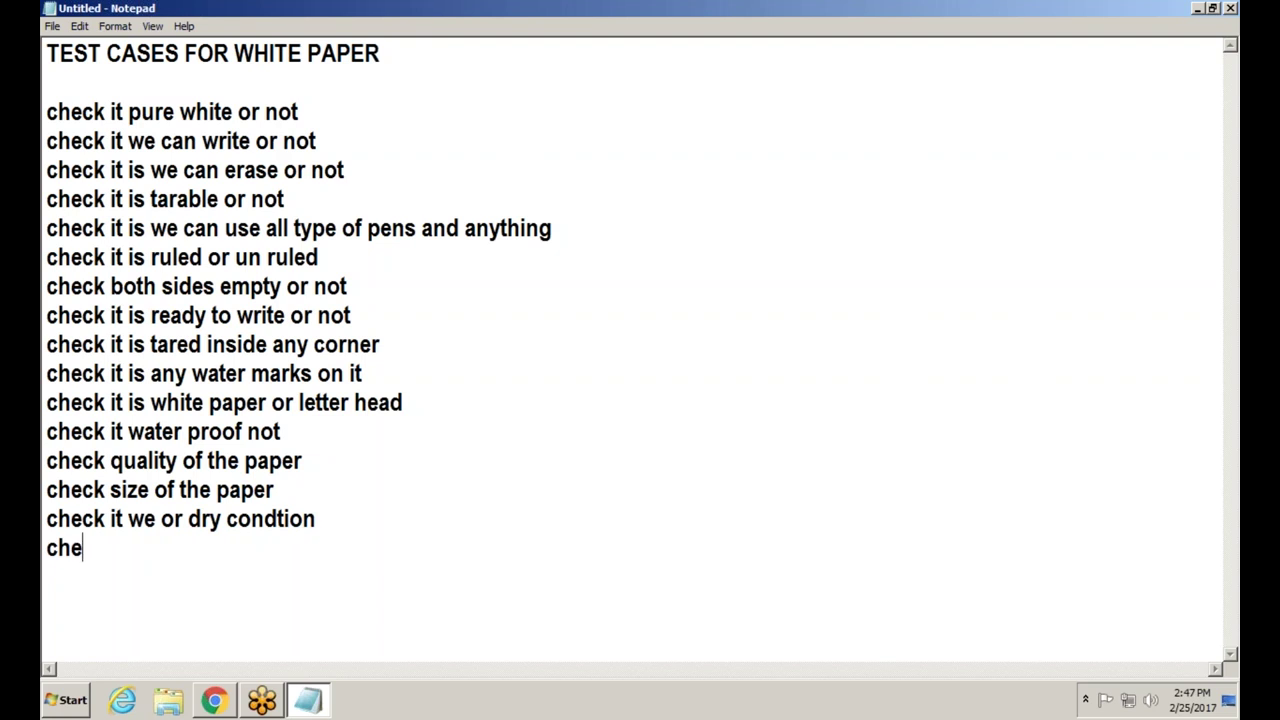
text(ck it is i)
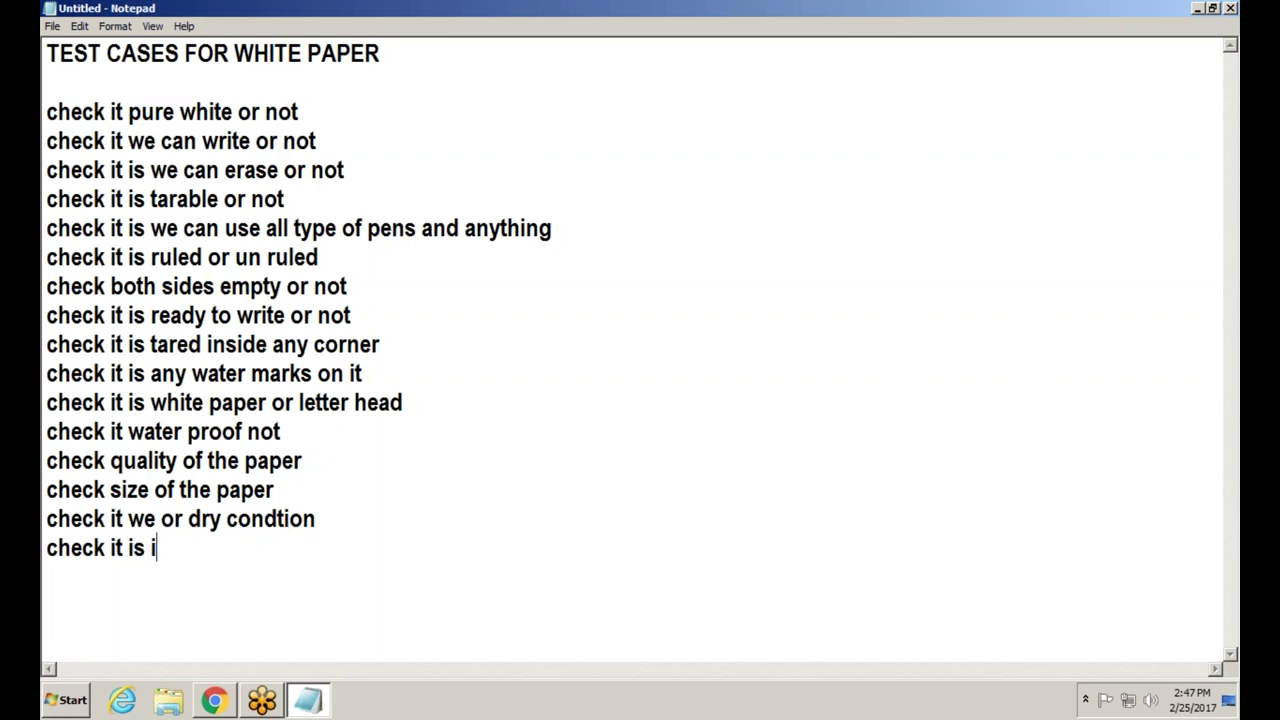
text(f wet cond)
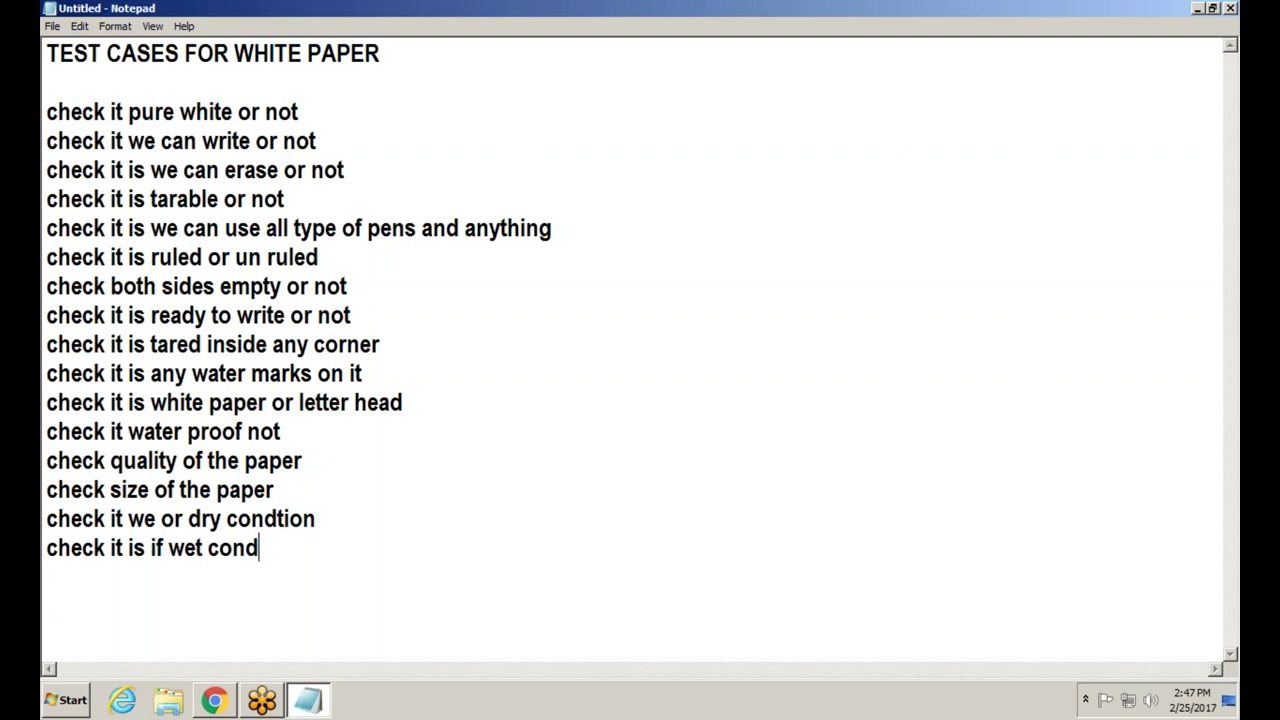
text(ition we ca)
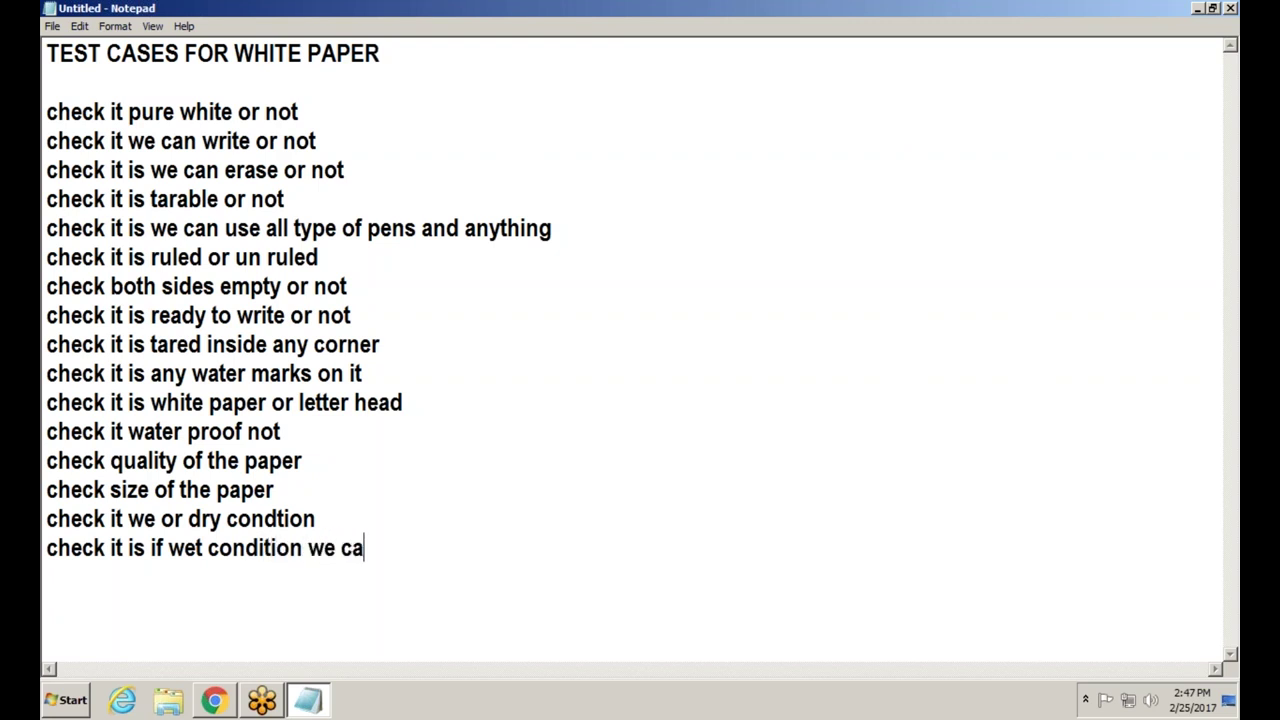
text(n write o)
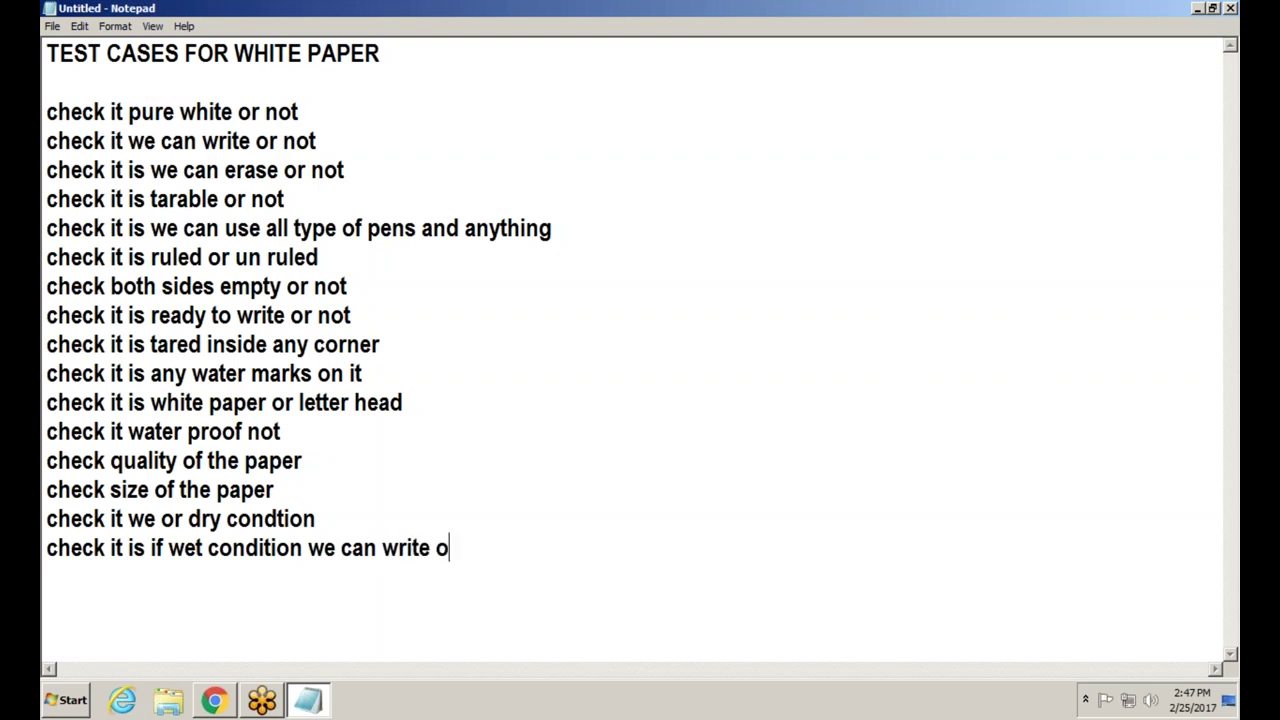
text(r not)
key(Return)
- Add the seventeenth test case "check it is folded or not" on its own line
text(check i)
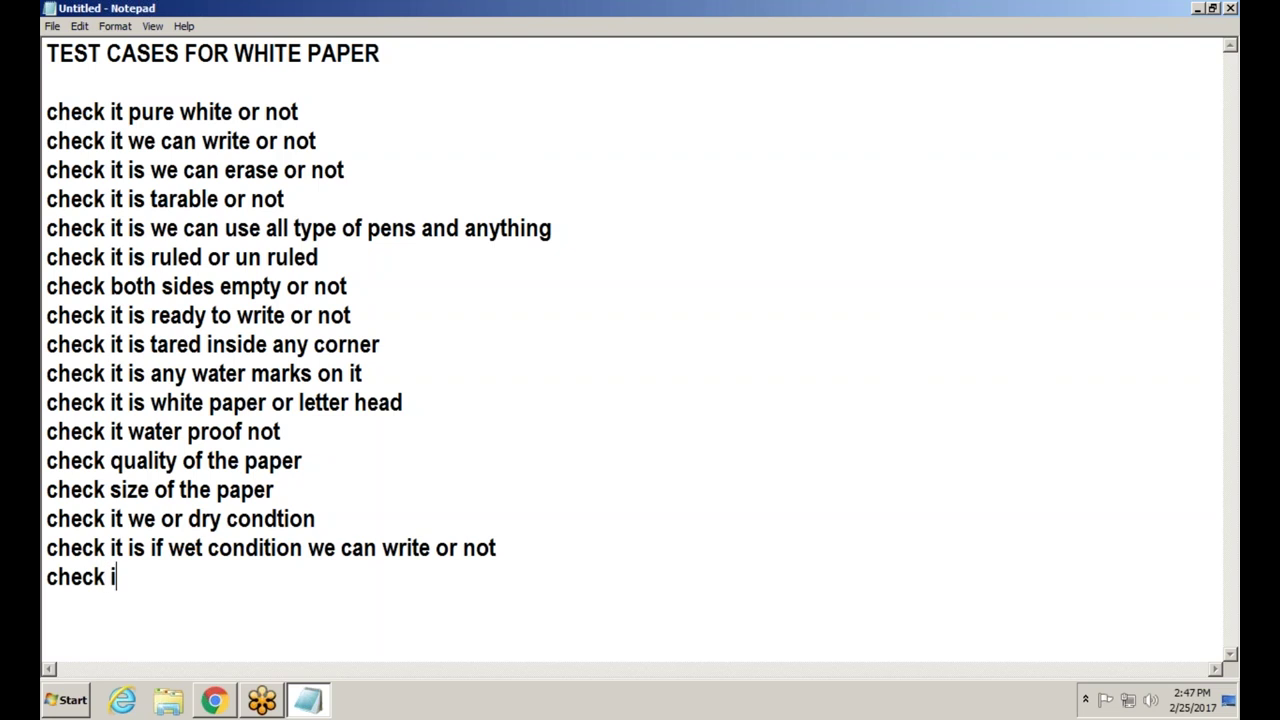
text(t is folded )
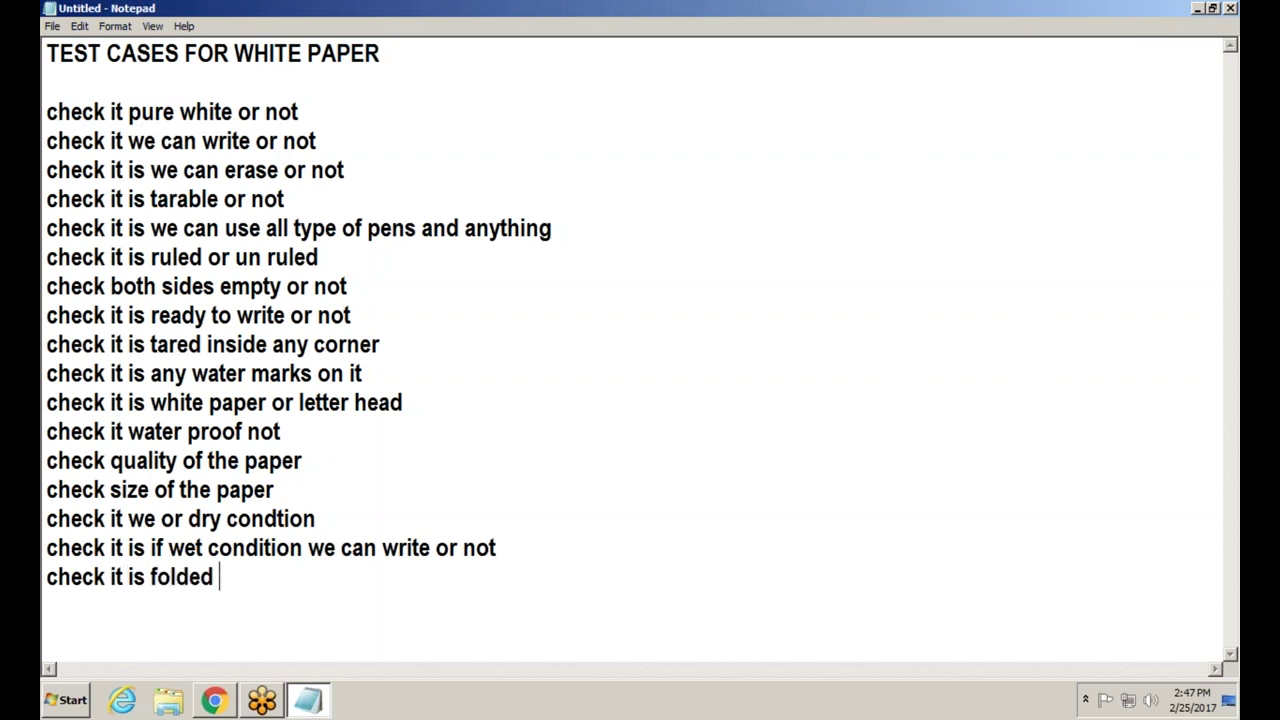
text(or not)
key(Return)
- Add the eighteenth test case "check it is foldable or not" below the folded check
text(che)
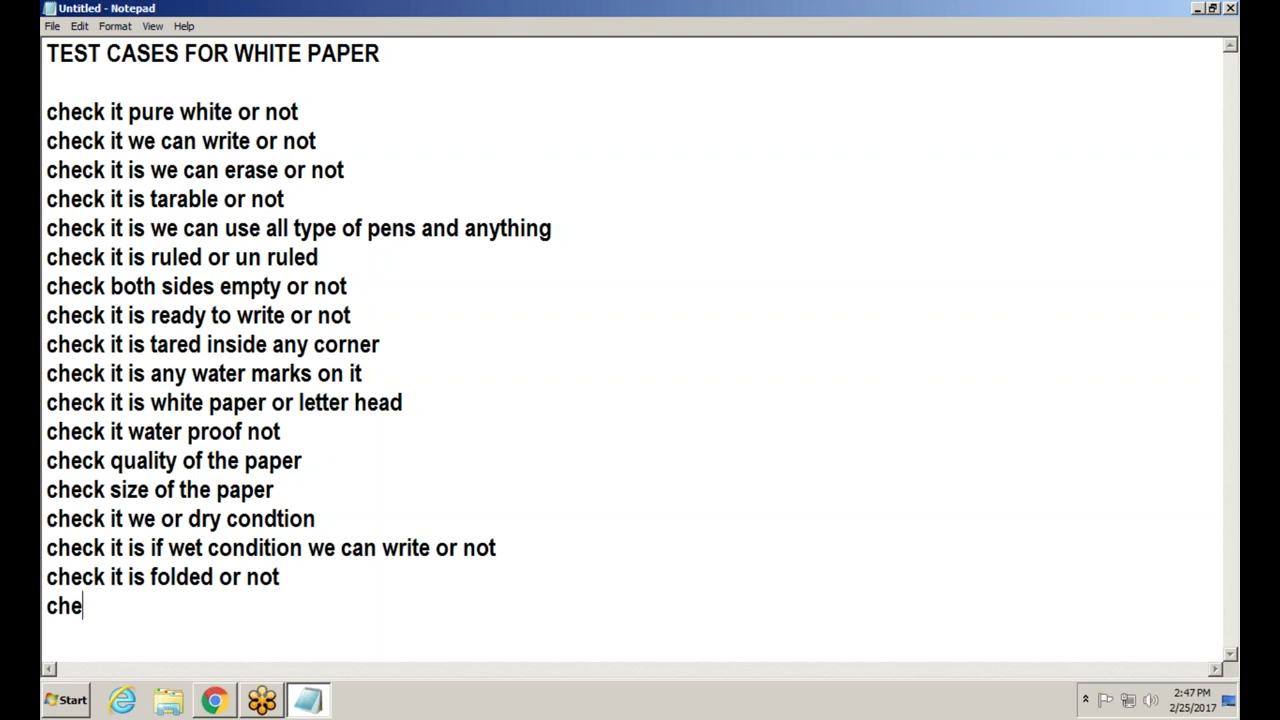
text(ck it is fol)
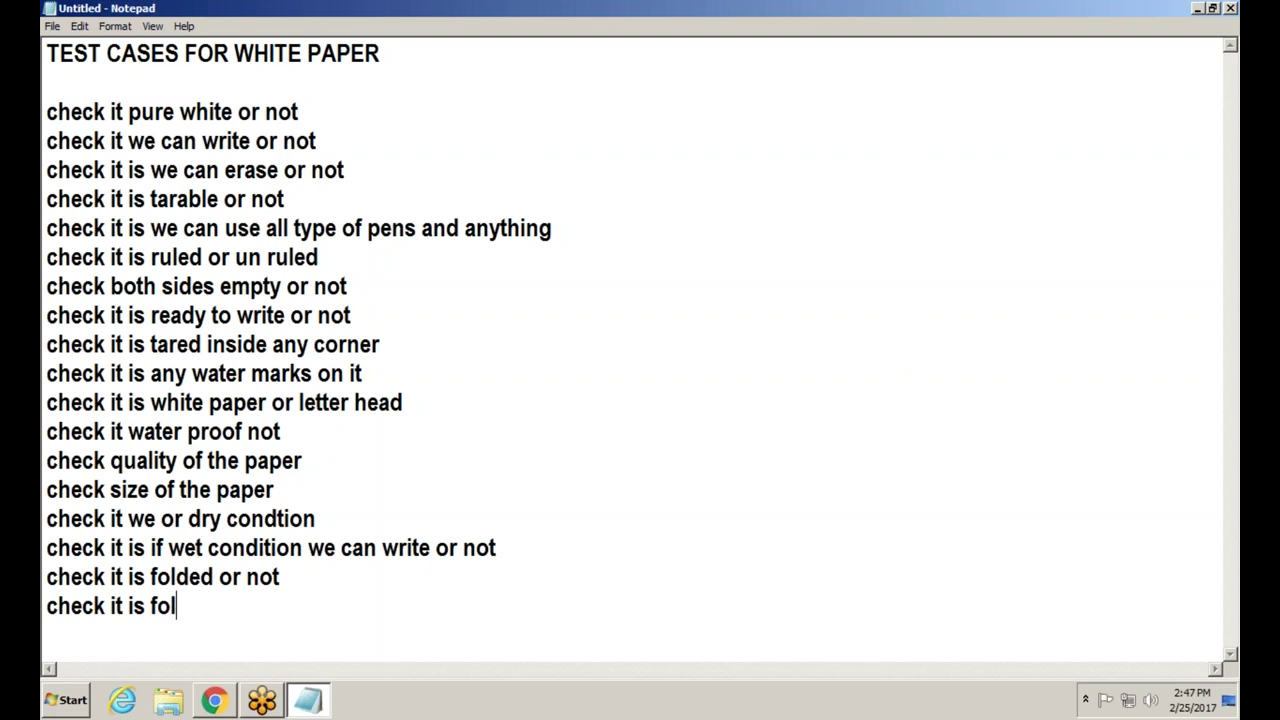
text(dable o)
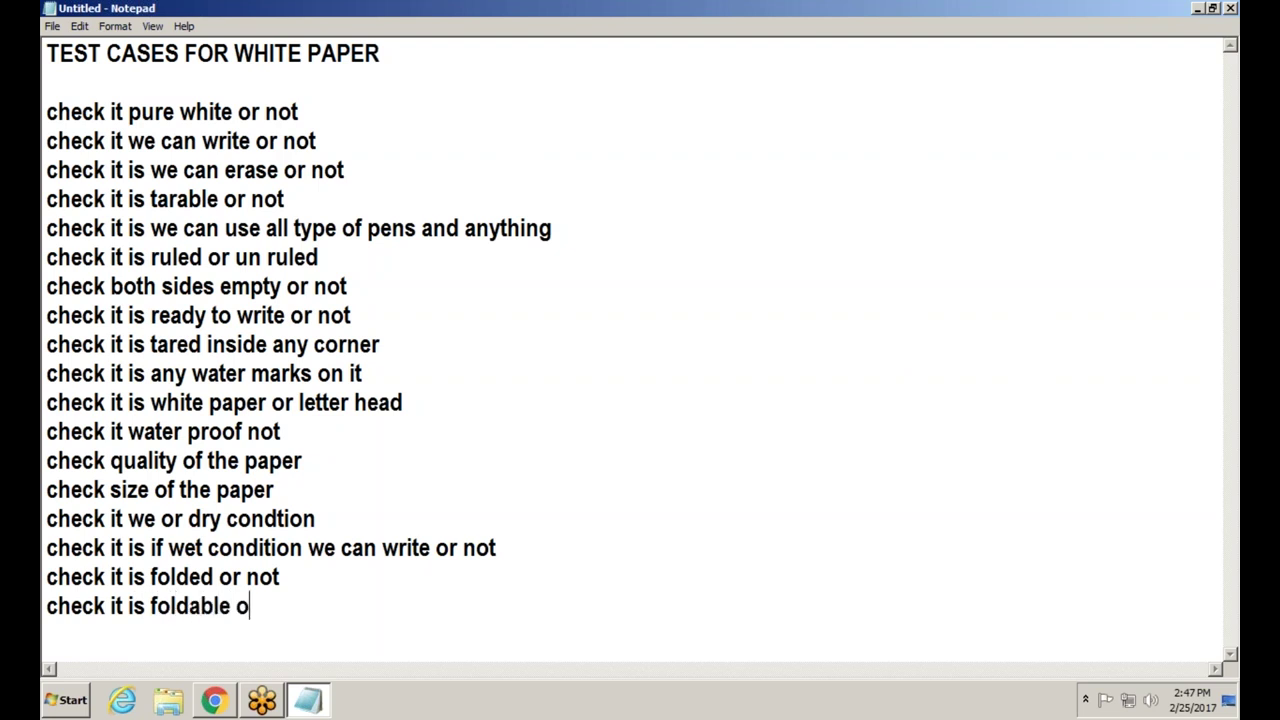
text(r not)
key(Return)
- Add the nineteenth test case "check it is any holes on it" on its own line
text(chec)
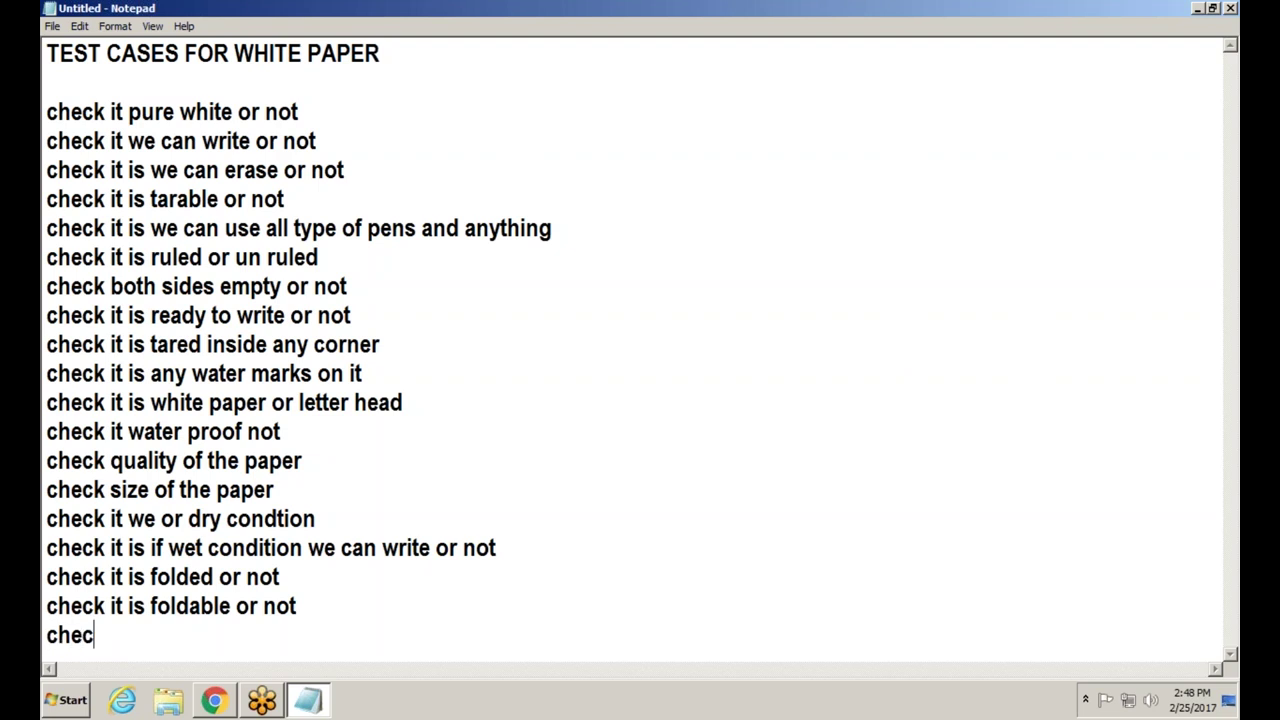
text(k it is ant)
key(BackSpace)
text(y )
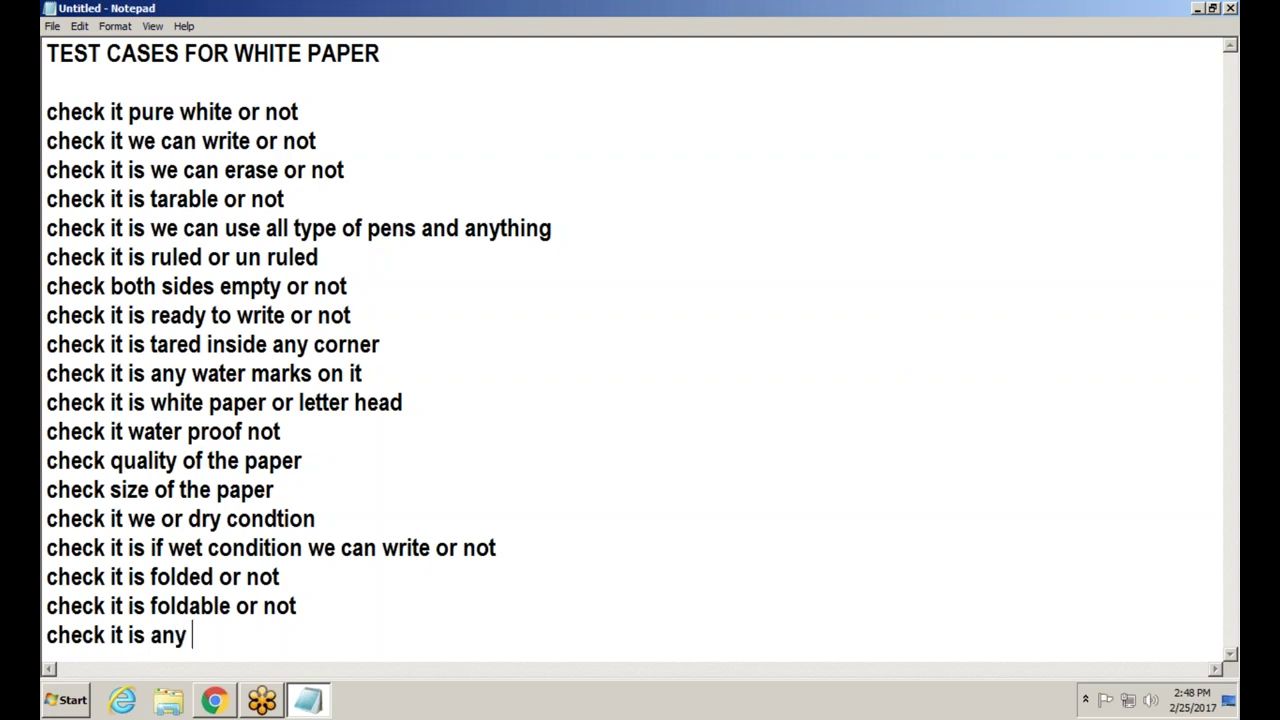
text(holes o)
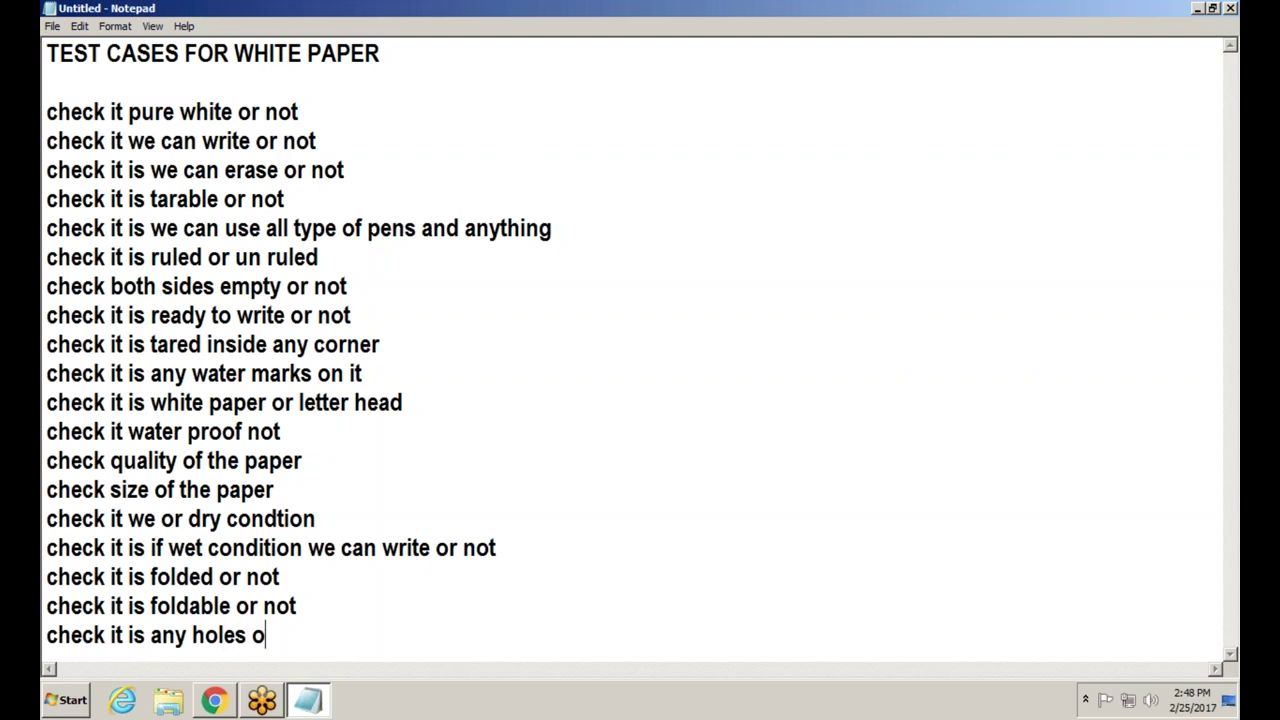
text(n it)
key(Return)
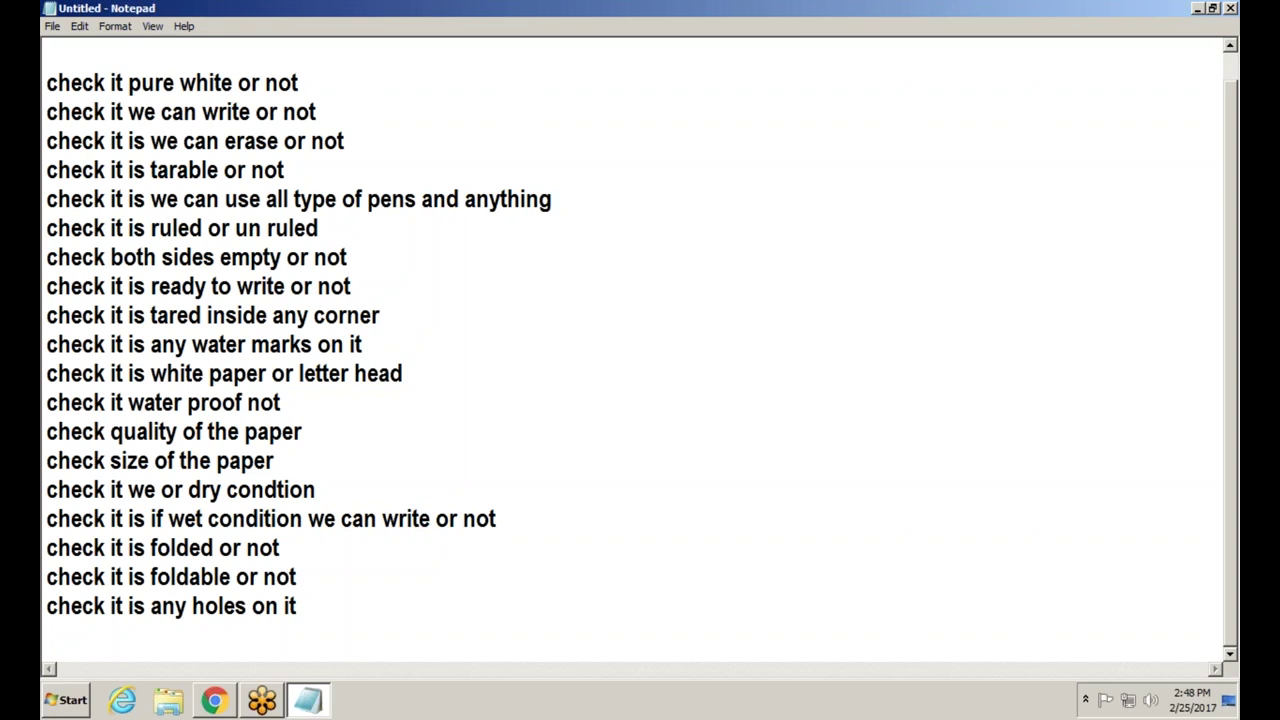
- Add the twentieth test case "check it is very clean or not" as the last line of the list
text(check it i)
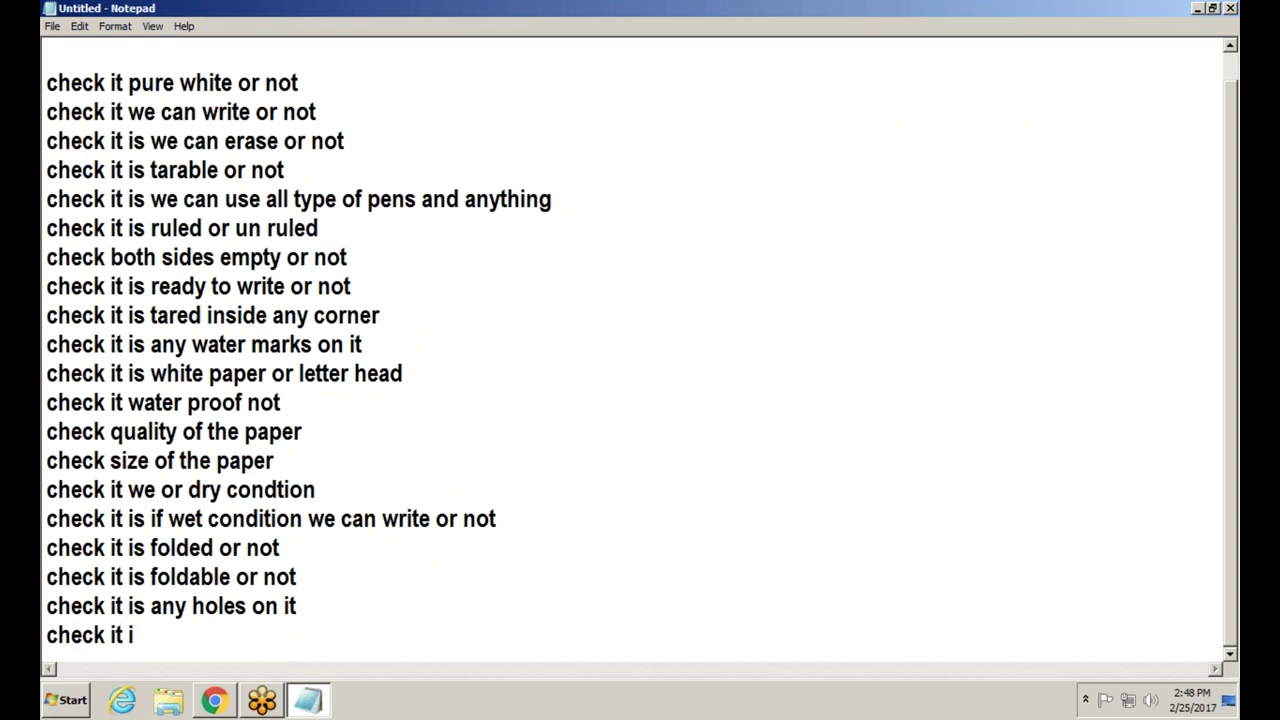
text(s very cle)
key(BackSpace)
key(BackSpace)
key(BackSpace)
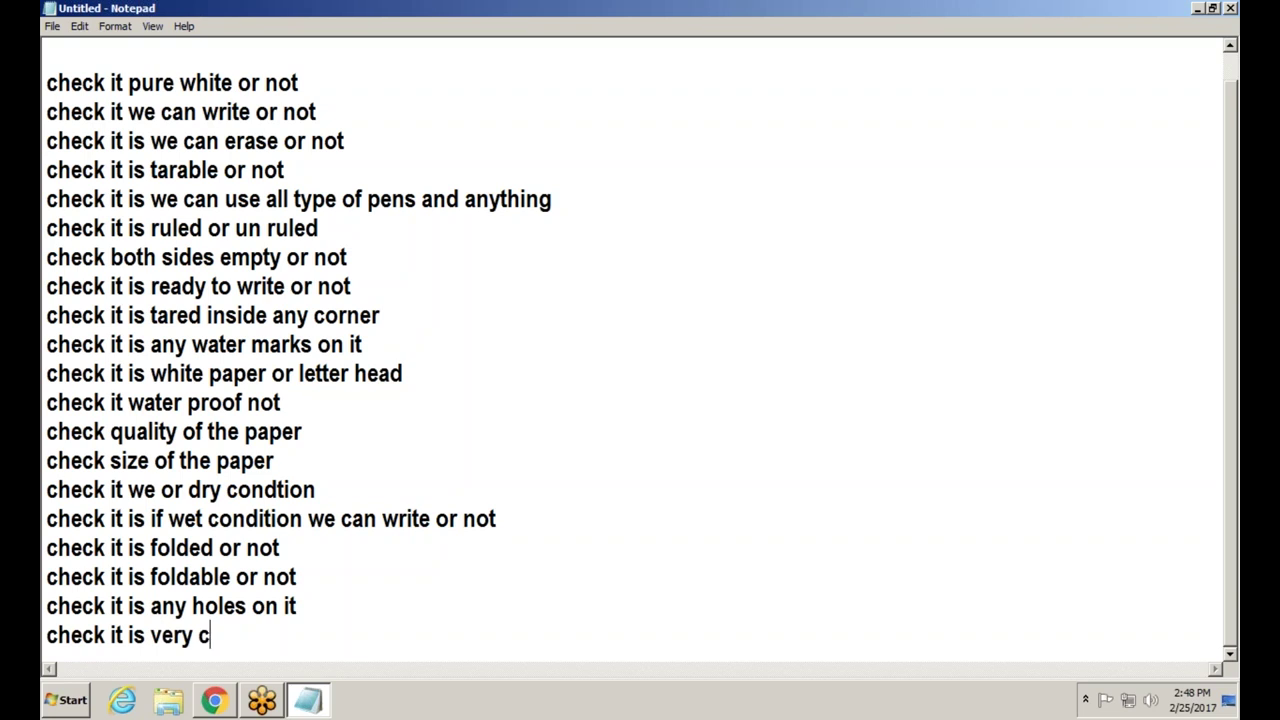
text(clean o)
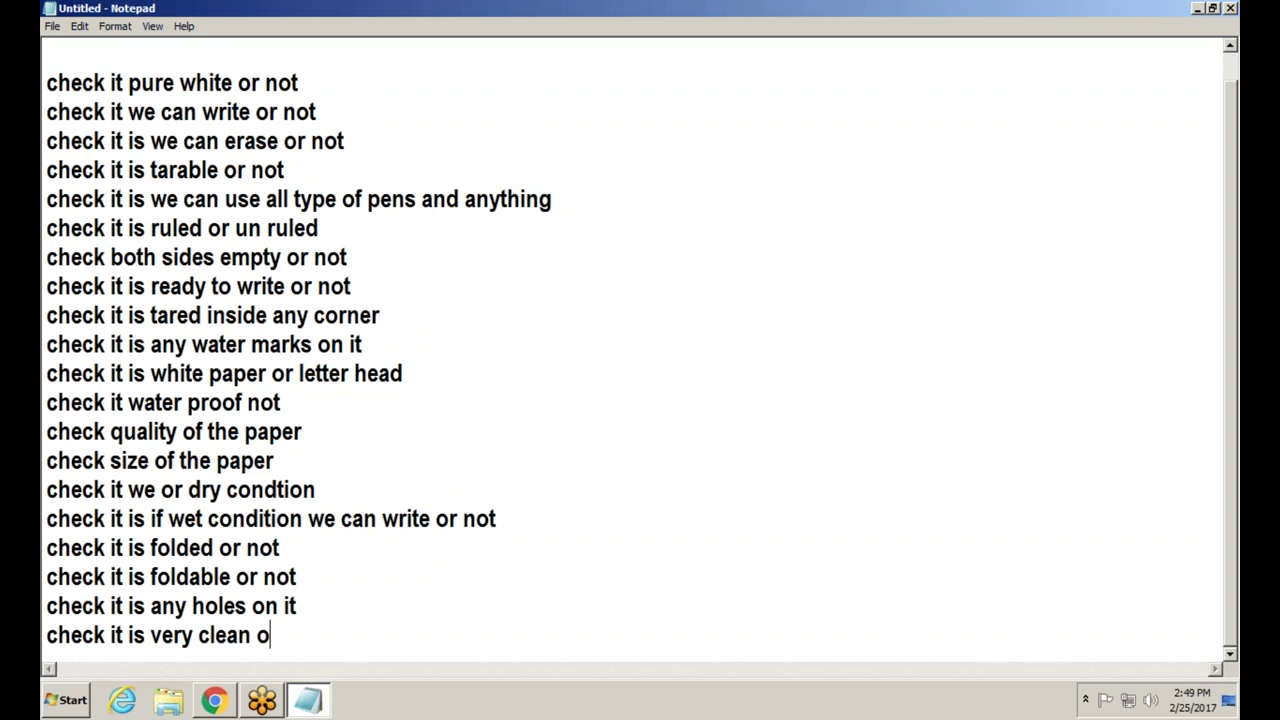
text(r not)
- Append "............lift.....pen.....table" to the end of the "very clean or not" line
text(........)
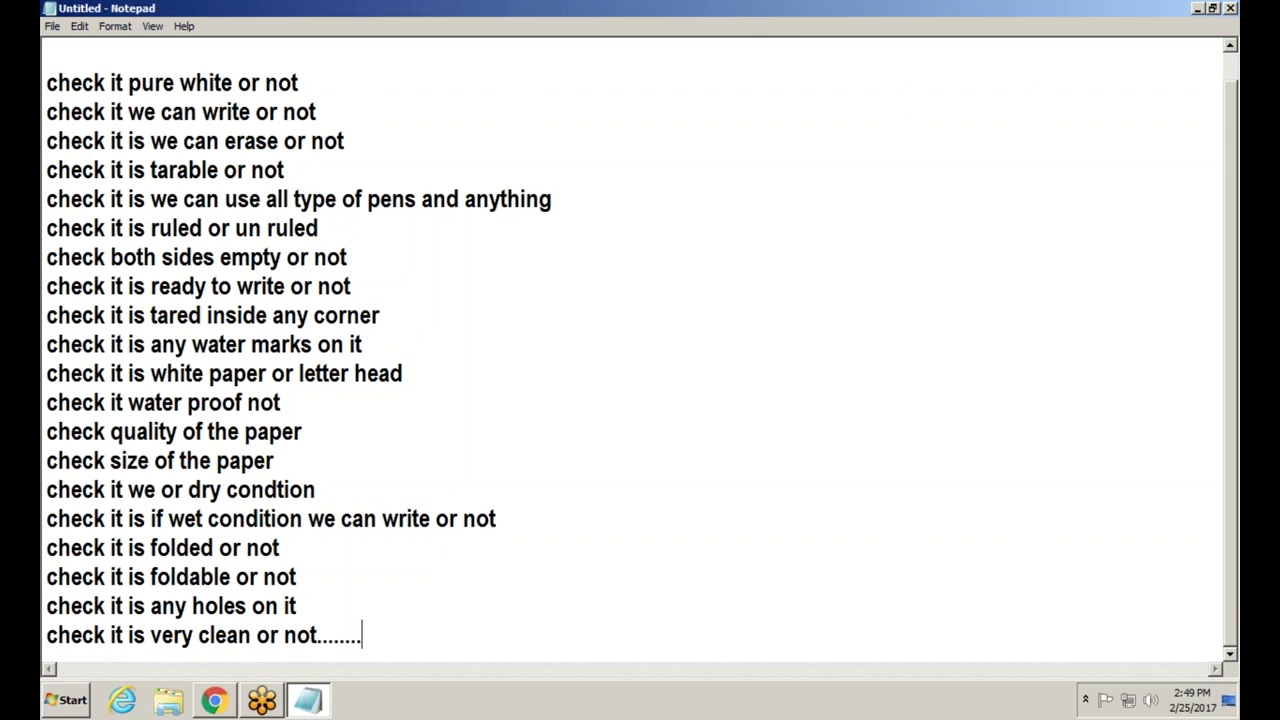
text(....)
text(lift.....pe)
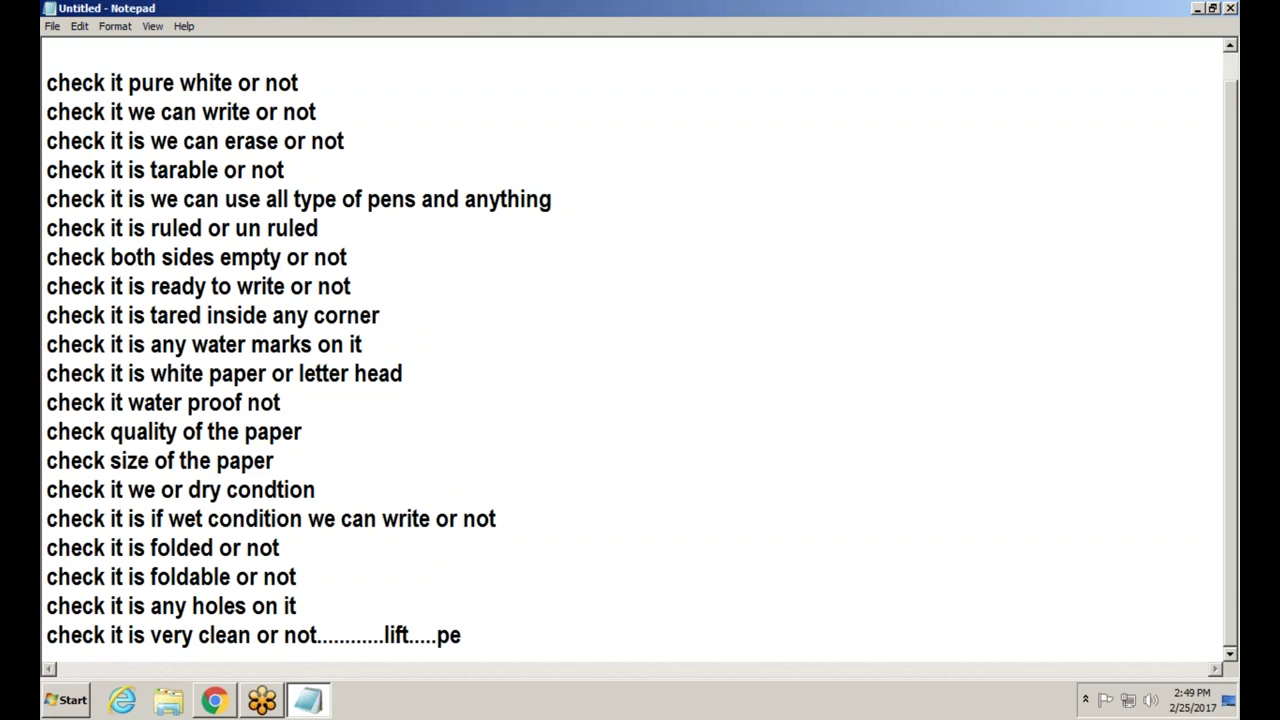
text(n.....tabl)
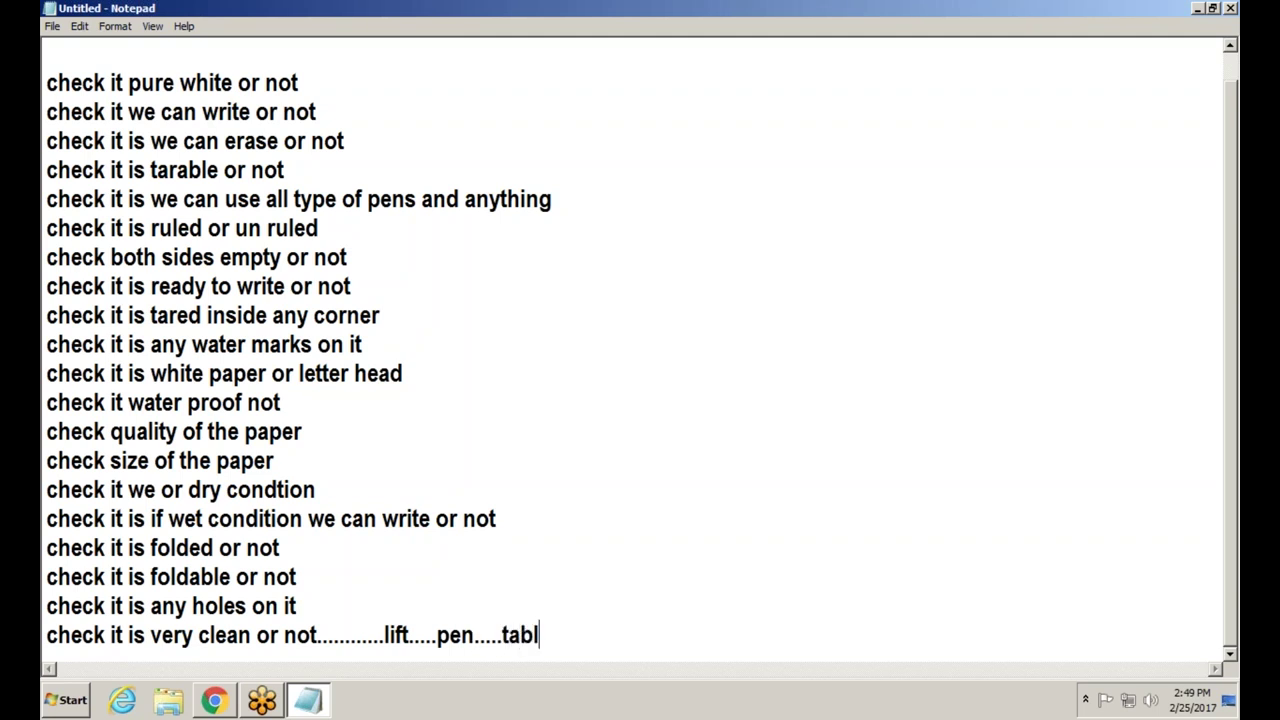
text(e)
- Save the document as "test cases" in the imp folder on the Desktop and close it
click(52, 27)
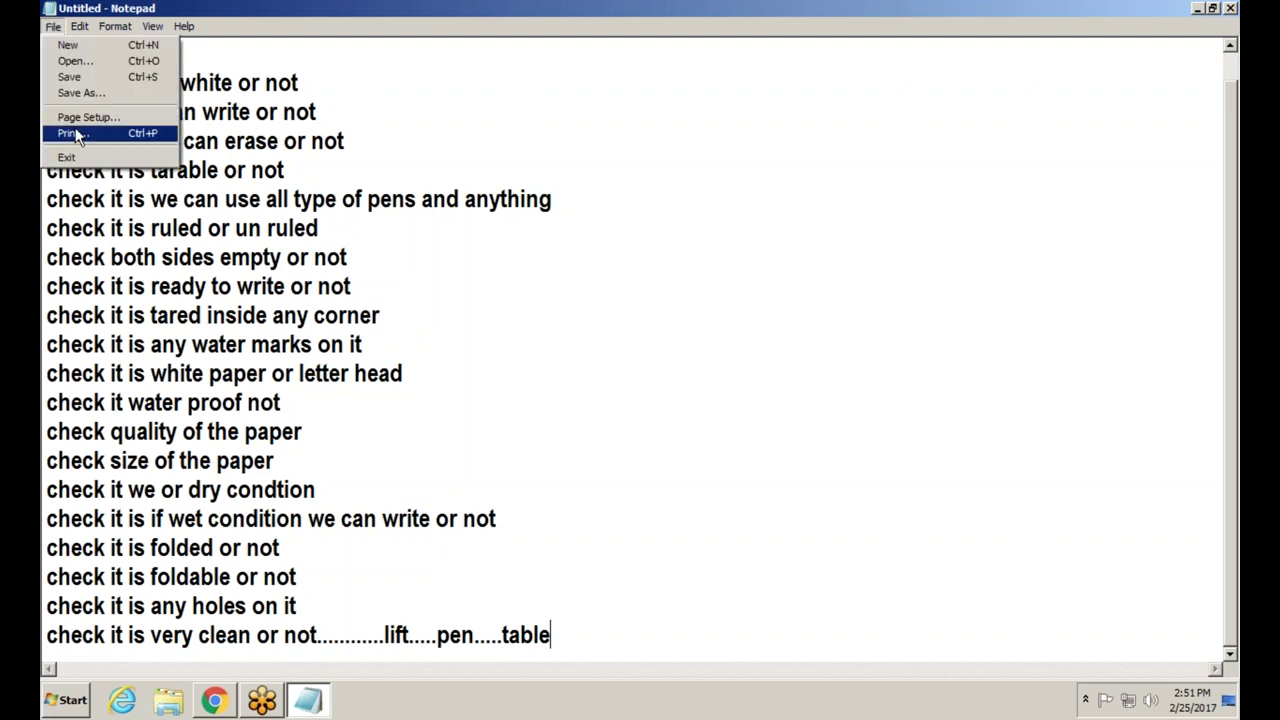
click(84, 92)
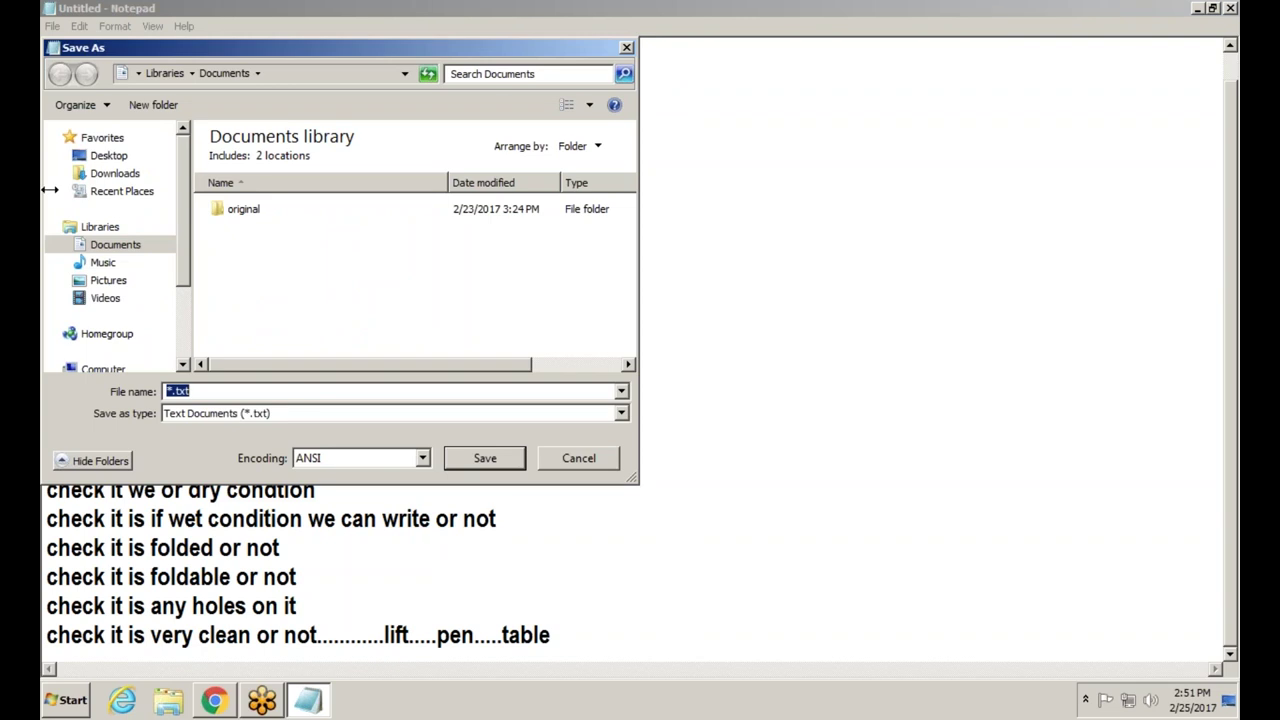
text(test cases)
click(115, 157)
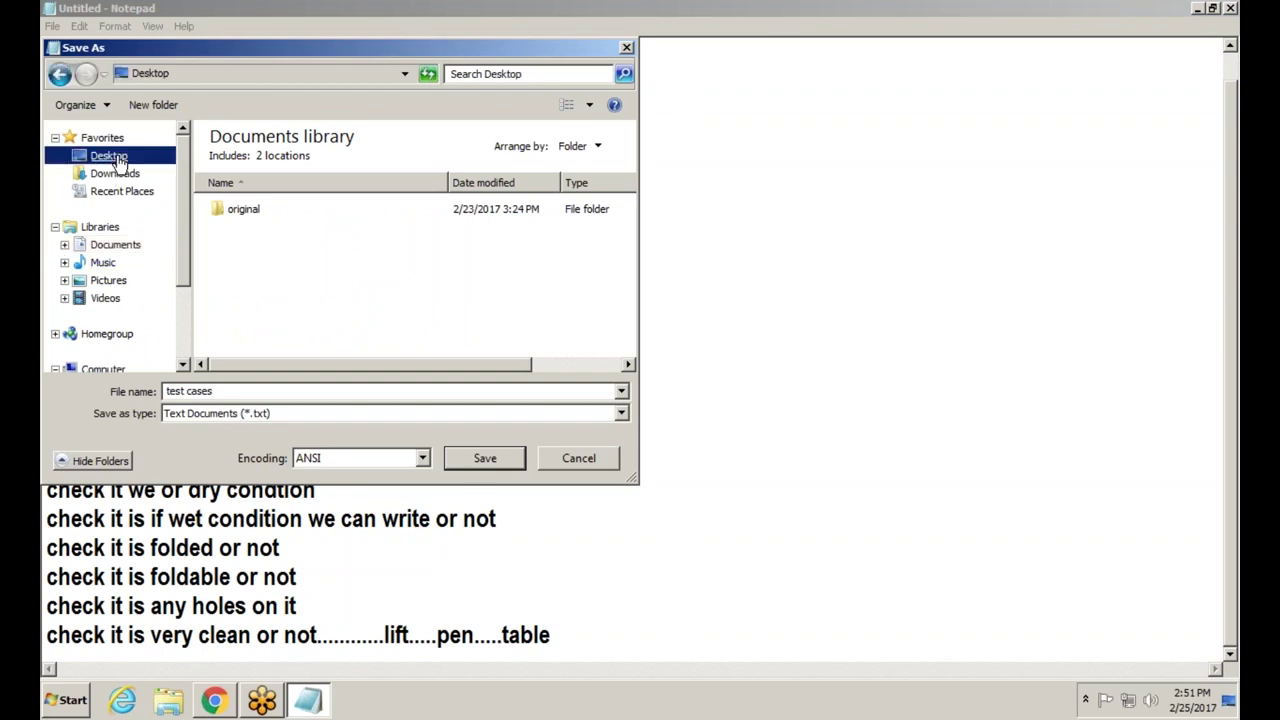
scroll(180, 200, down, 2)
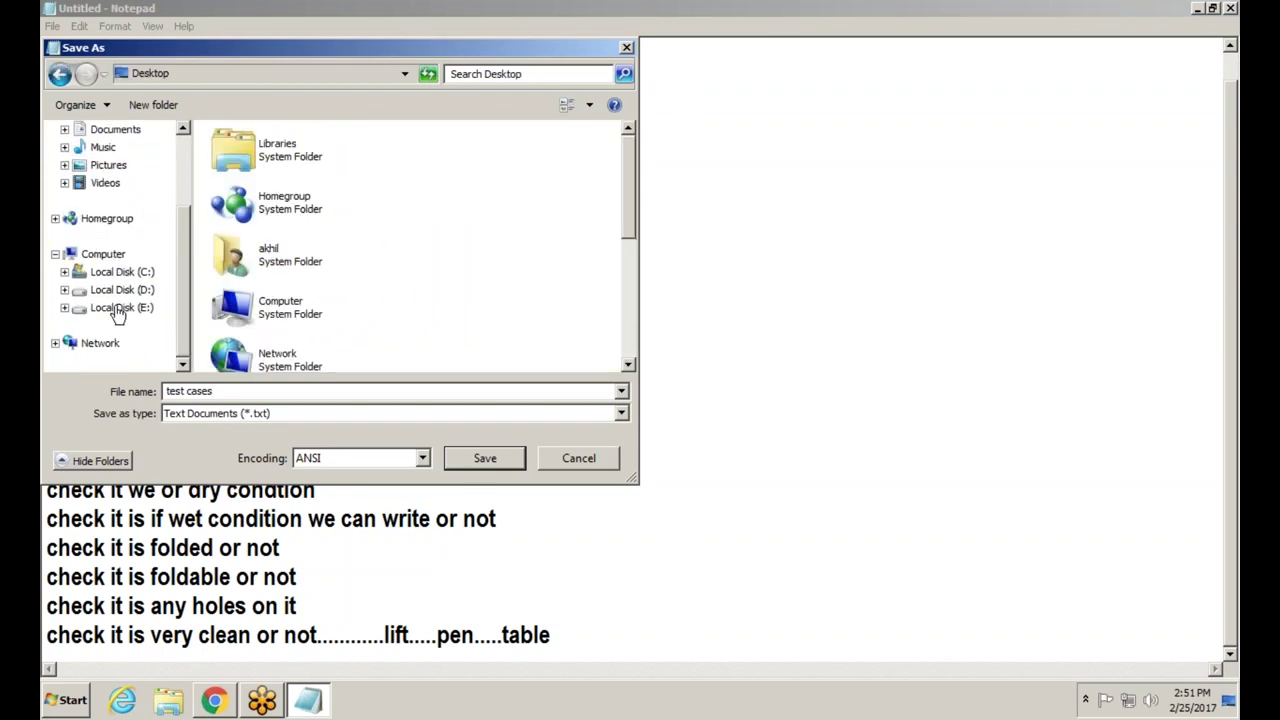
scroll(181, 283, up, 2)
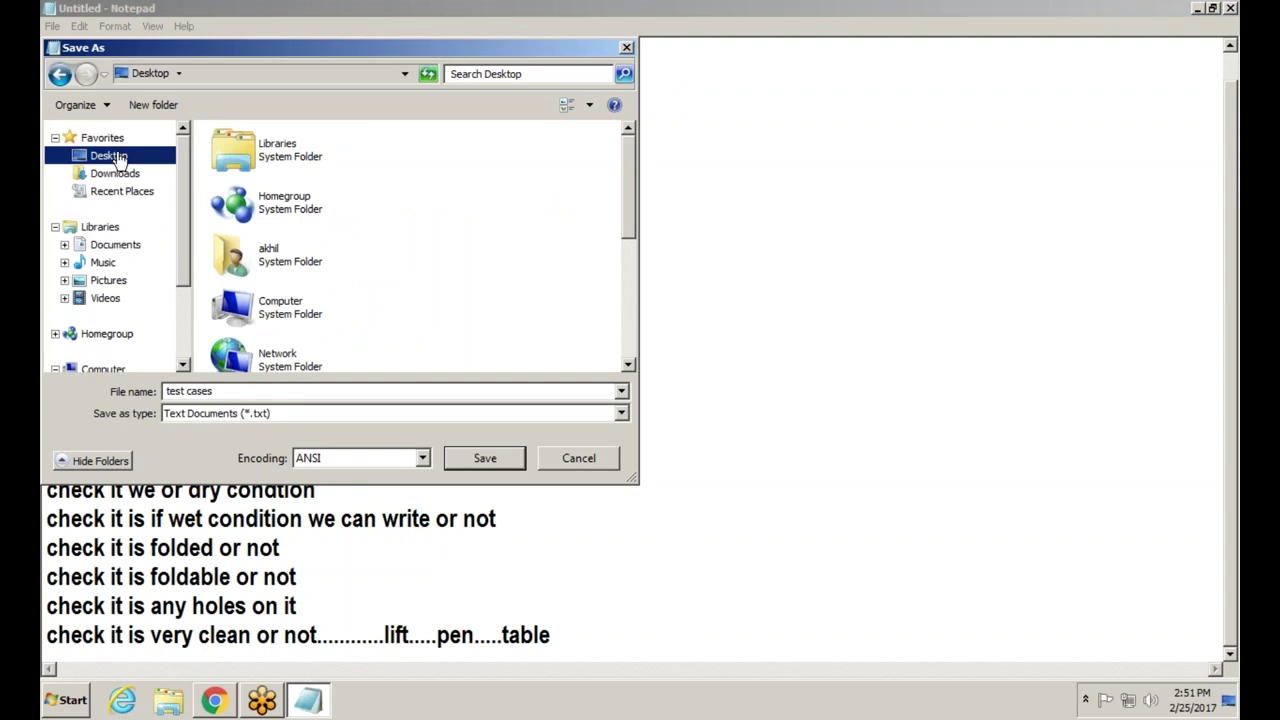
drag(630, 150, 615, 225)
click(238, 300)
double_click(238, 300)
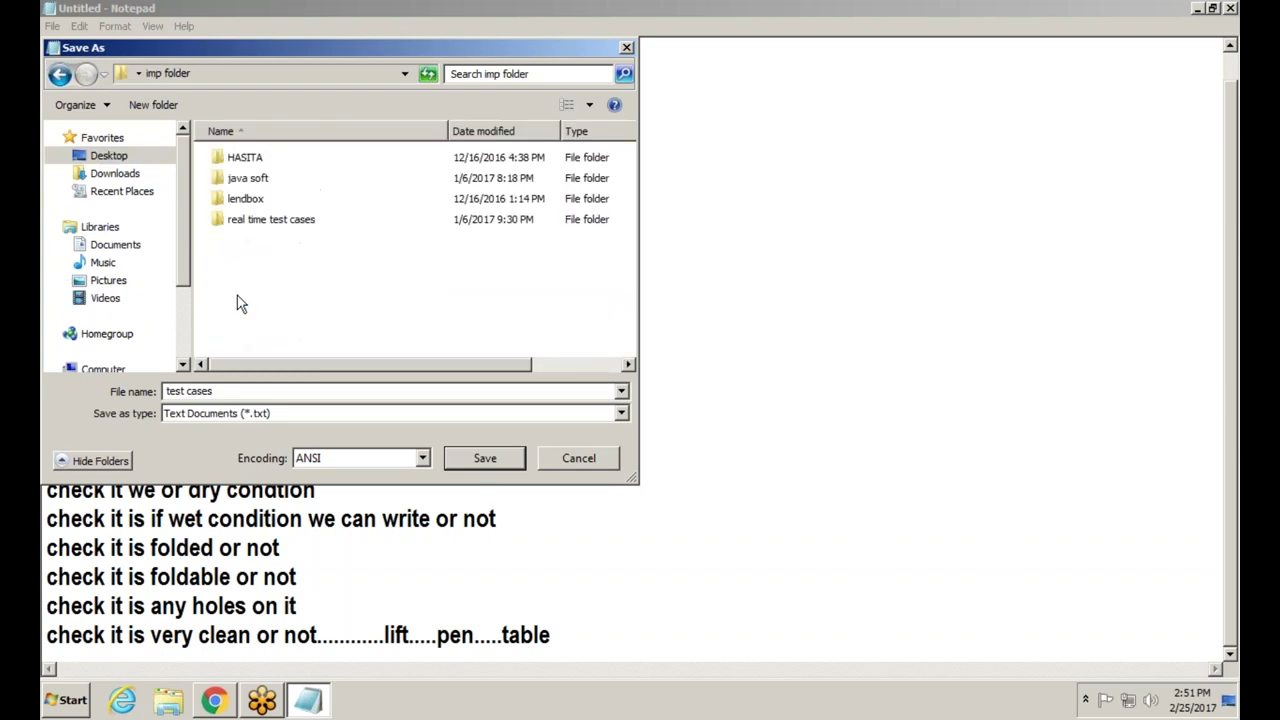
click(477, 457)
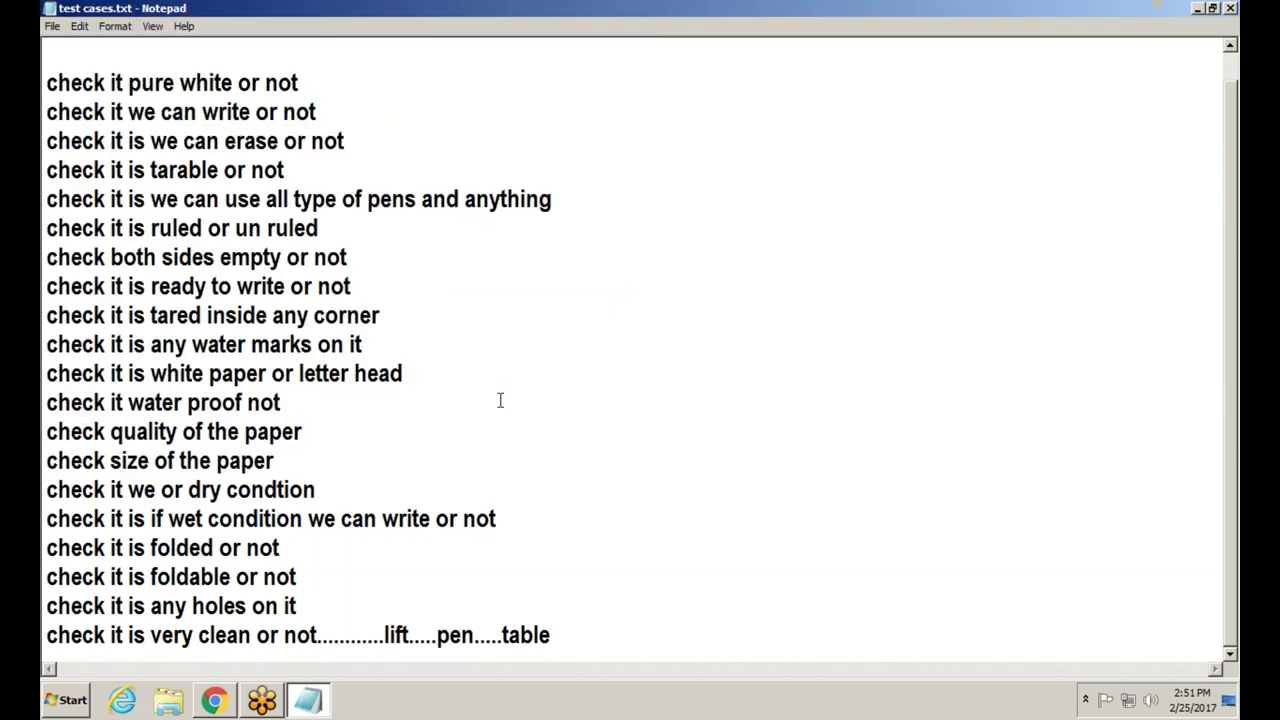
click(1232, 9)
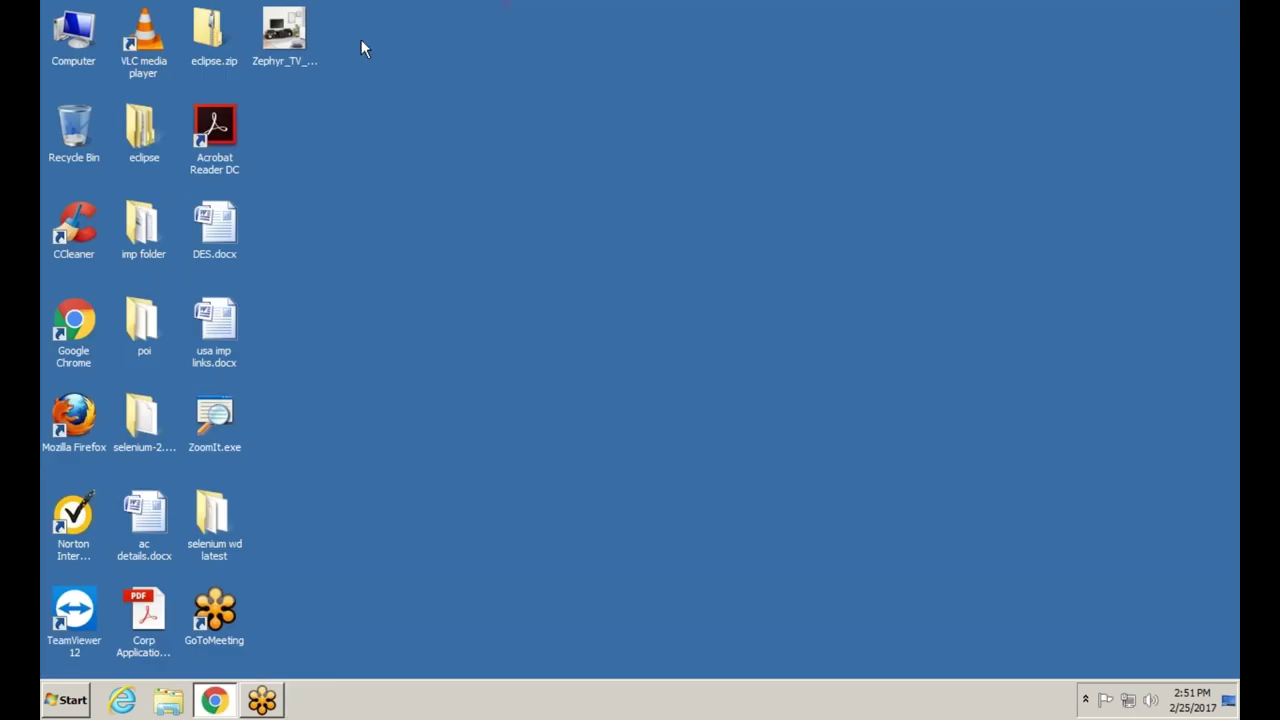
- Delete the Zephyr TV unit image file from the desktop, moving it to the Recycle Bin
right_click(285, 37)
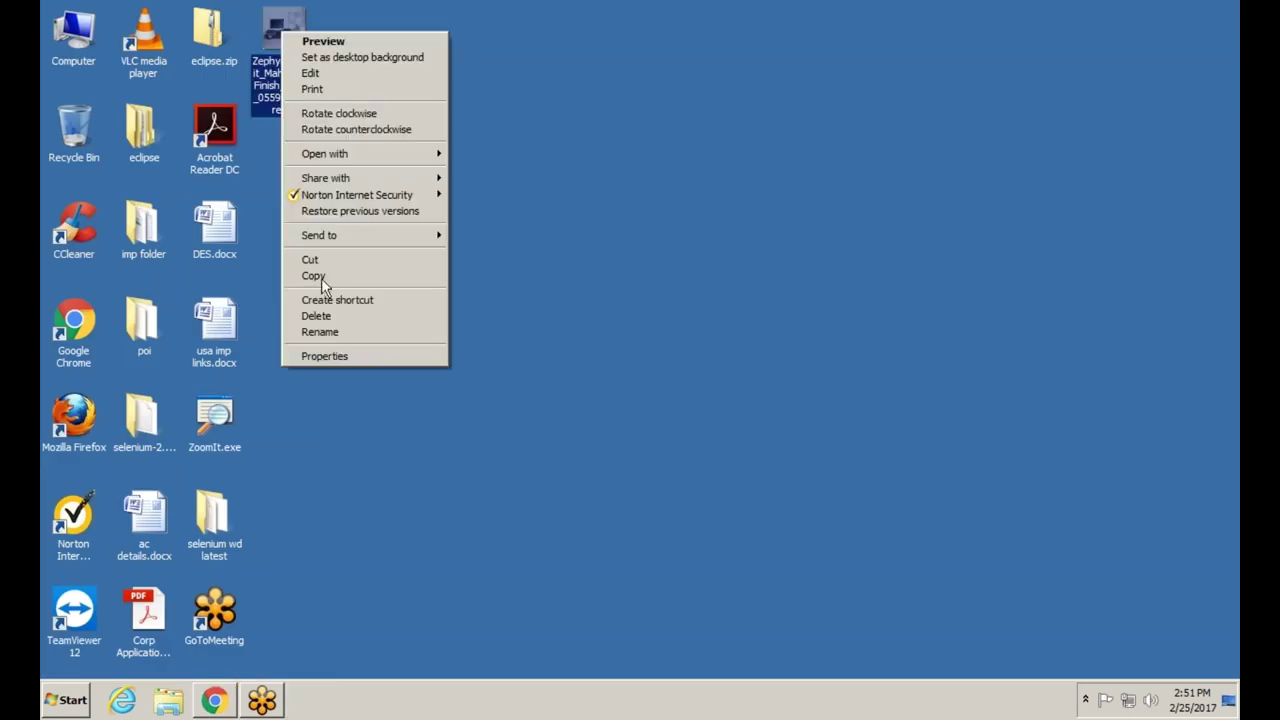
click(330, 316)
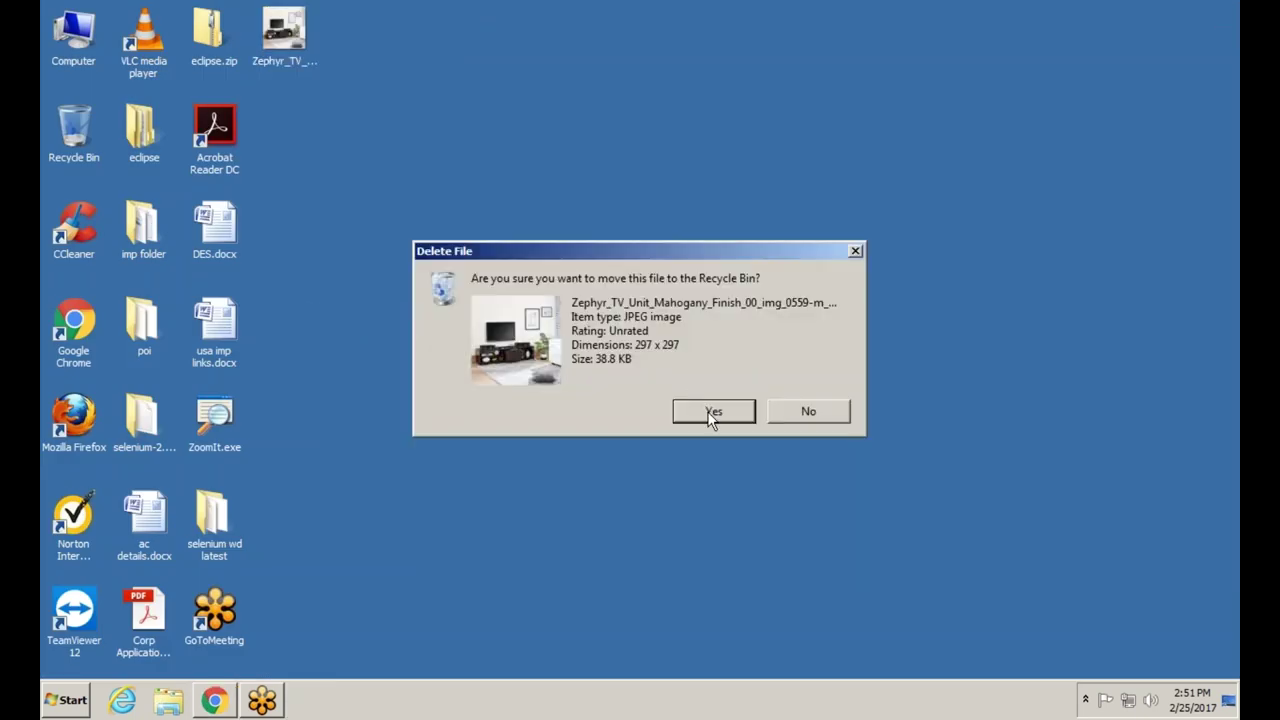
click(704, 412)
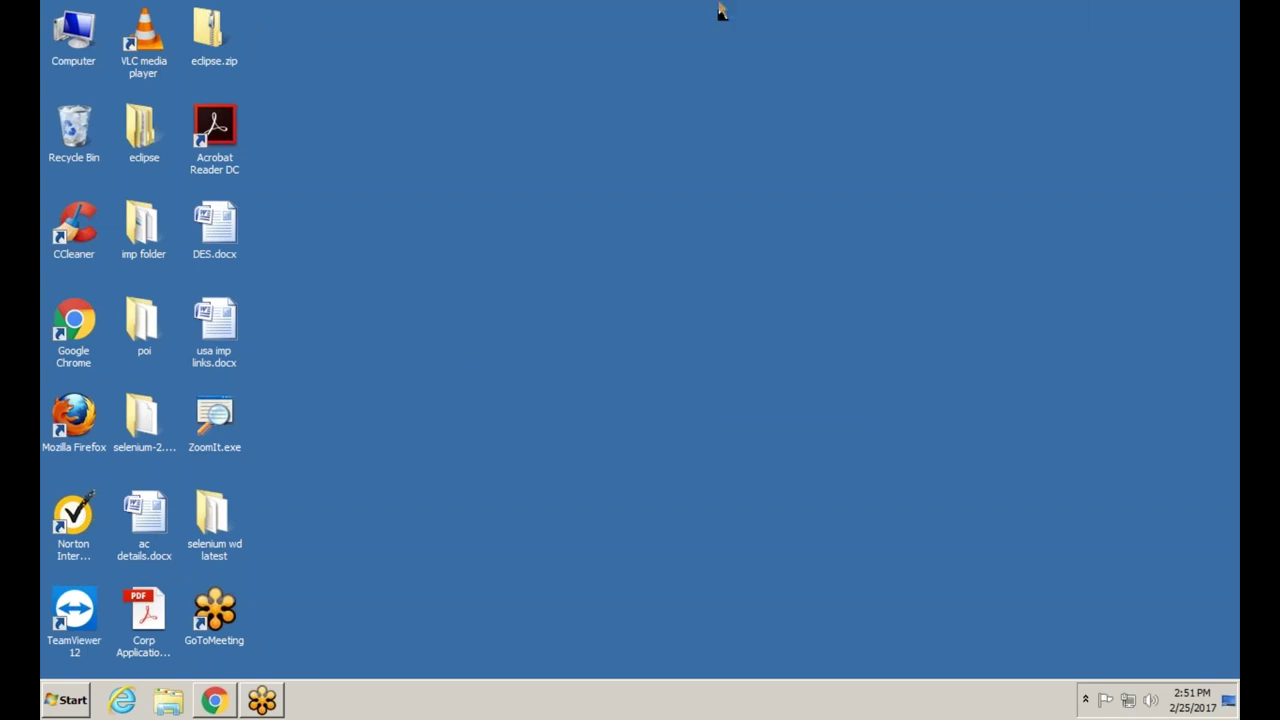
- Open the document phphg9iTn (1) real.doc from the "real time test cases" subfolder of the desktop's imp folder
double_click(141, 252)
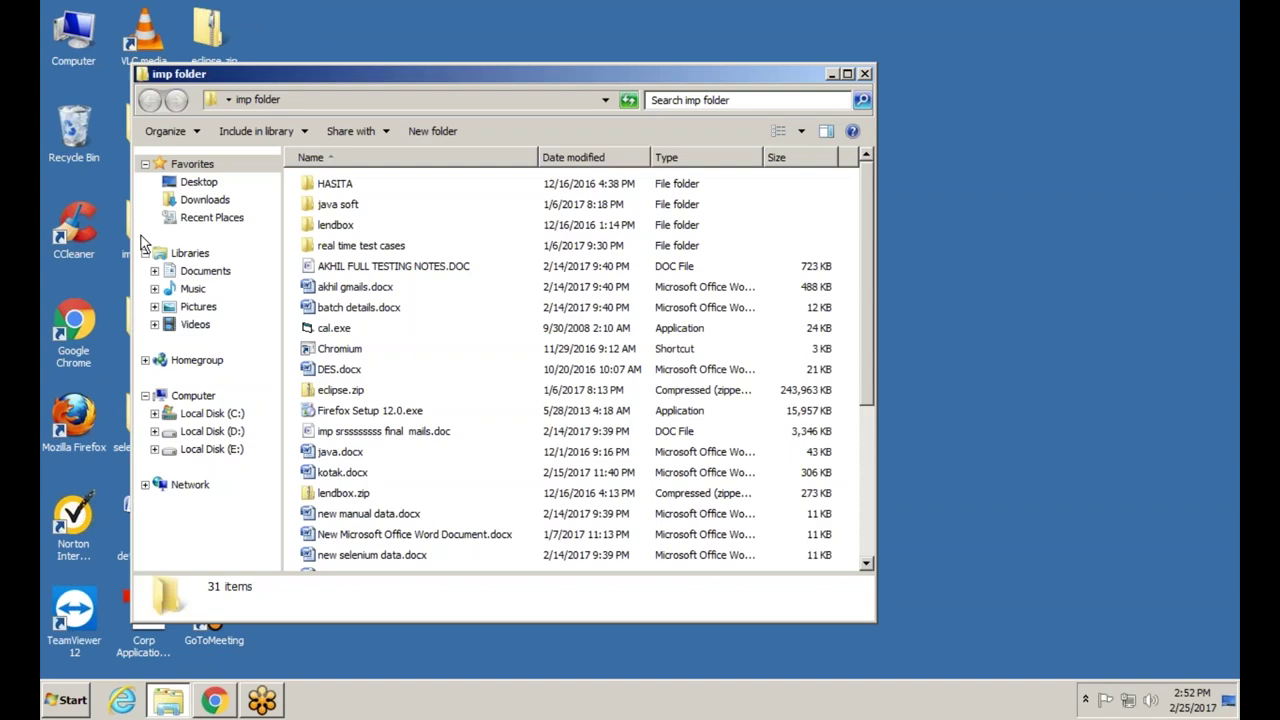
click(846, 76)
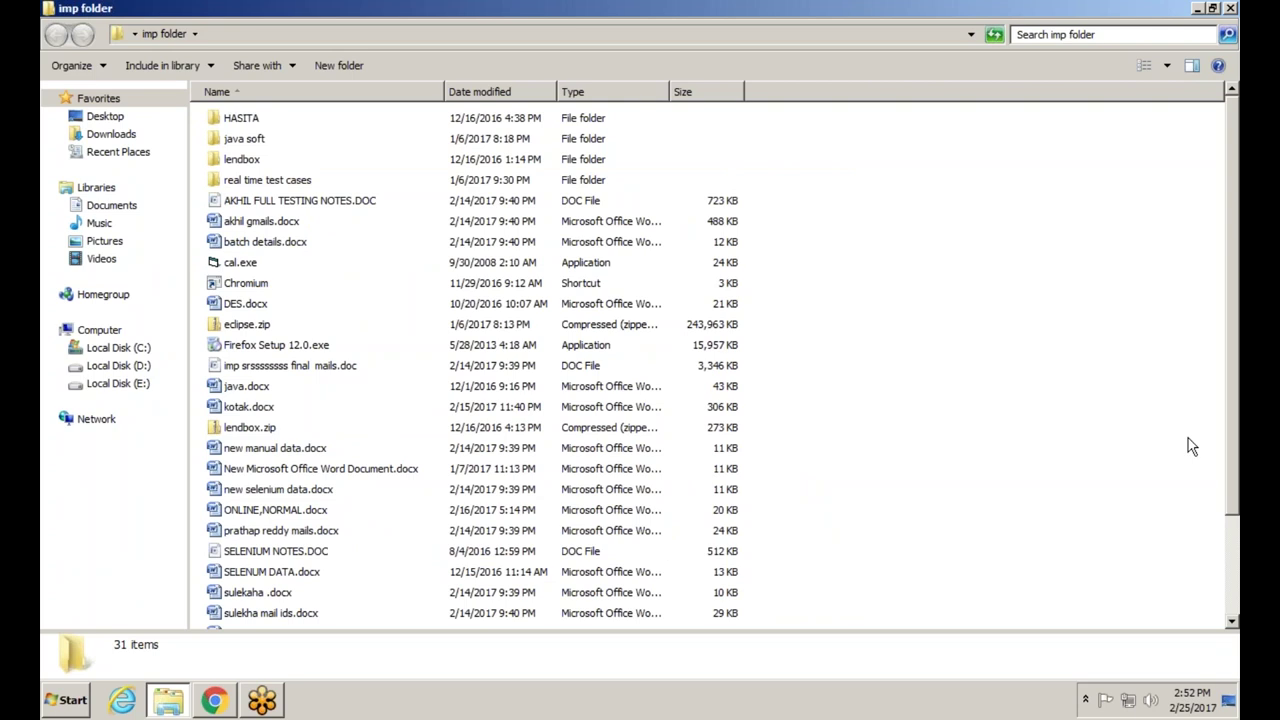
scroll(1230, 188, down, 2)
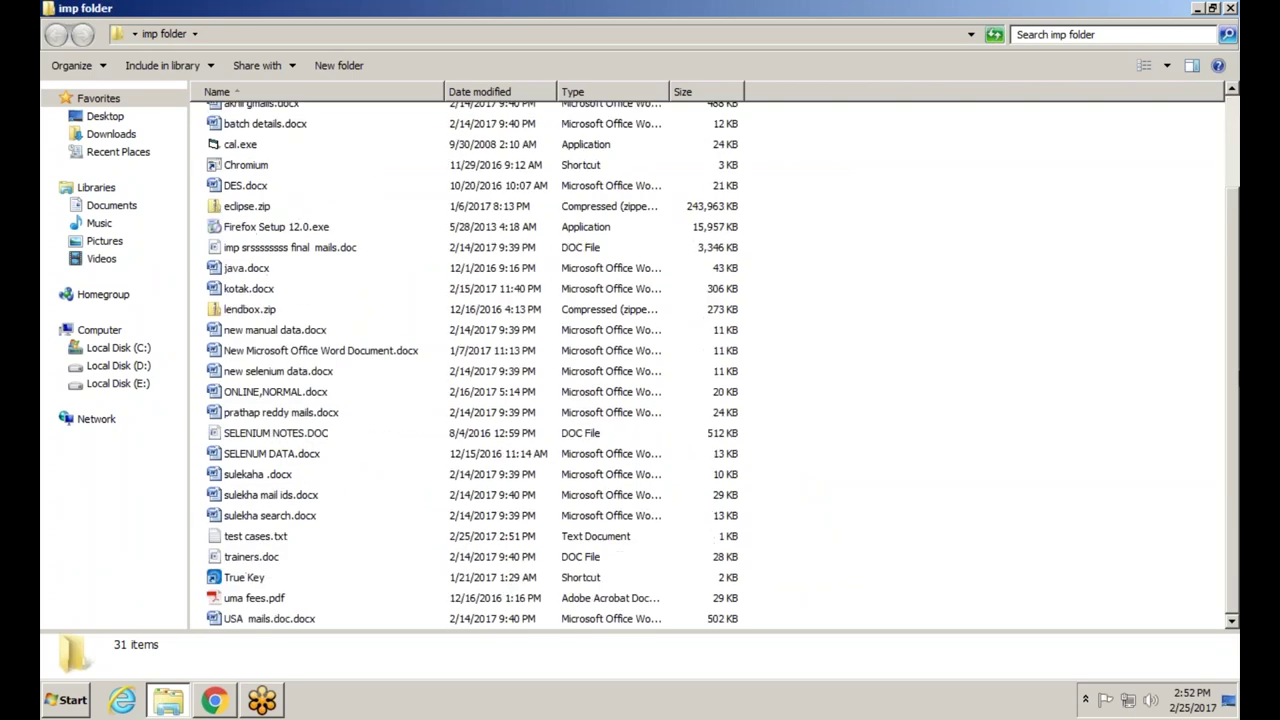
scroll(1238, 182, up, 2)
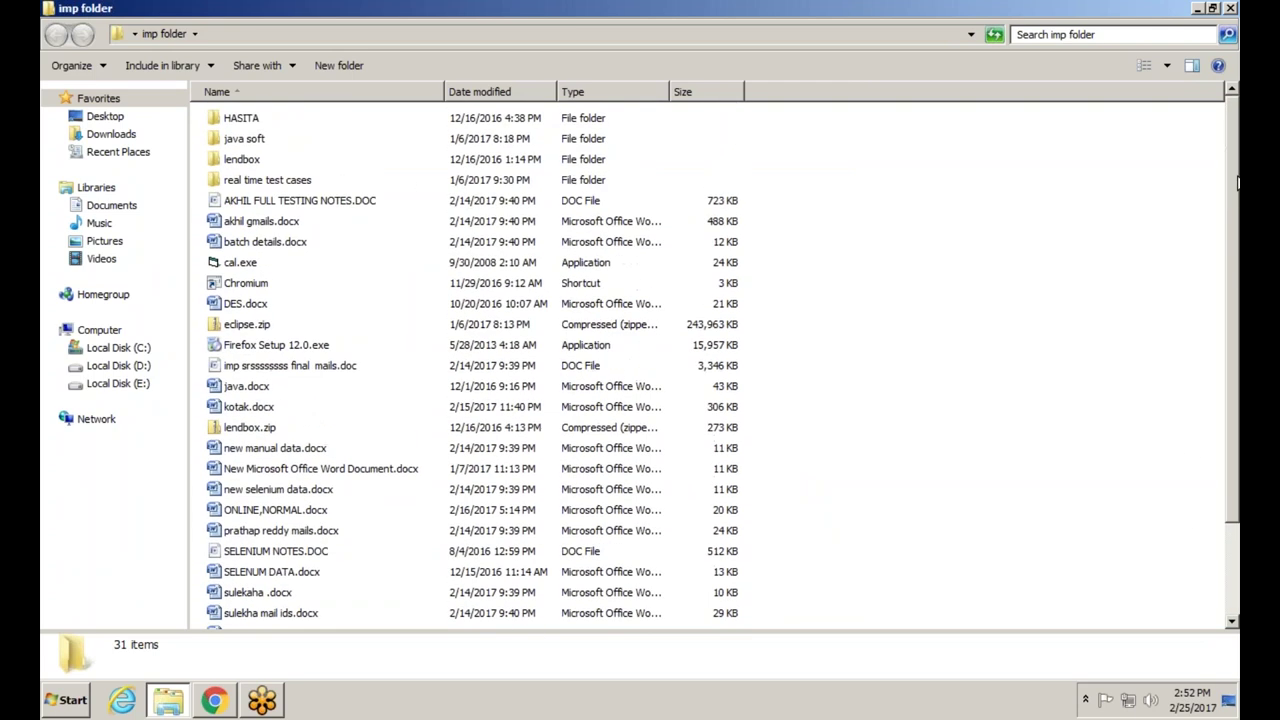
double_click(262, 181)
click(274, 136)
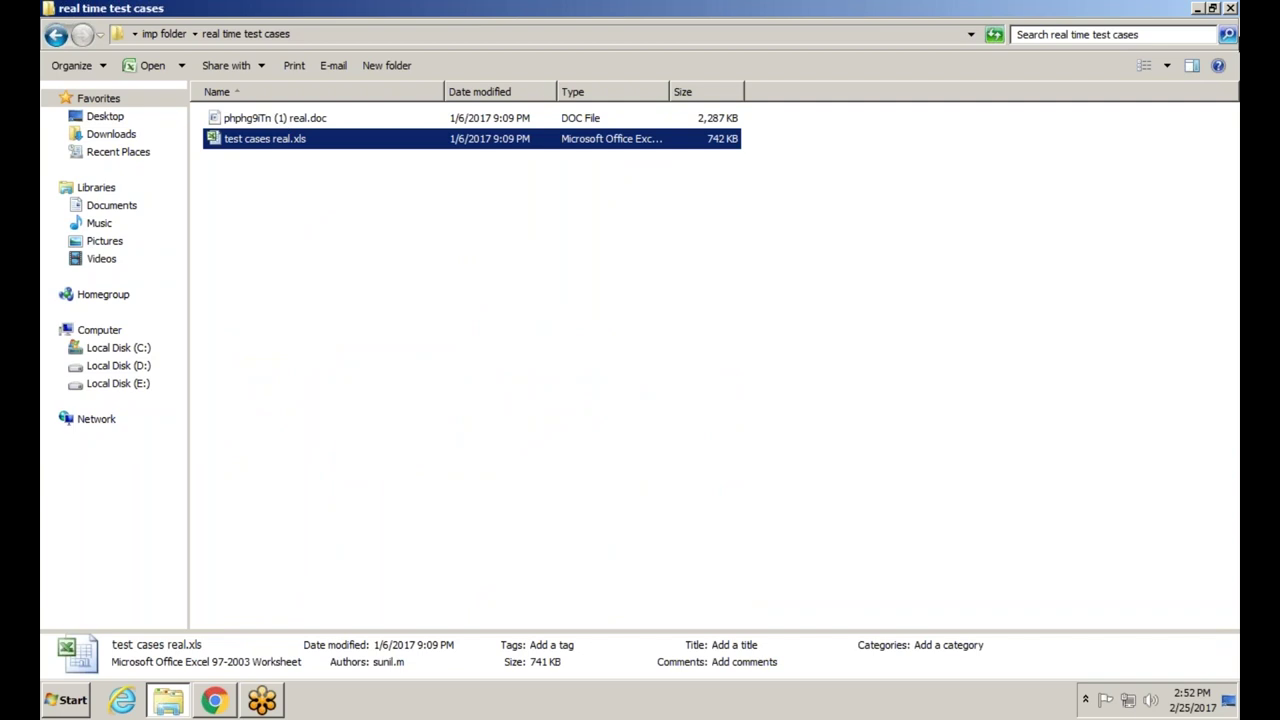
click(307, 119)
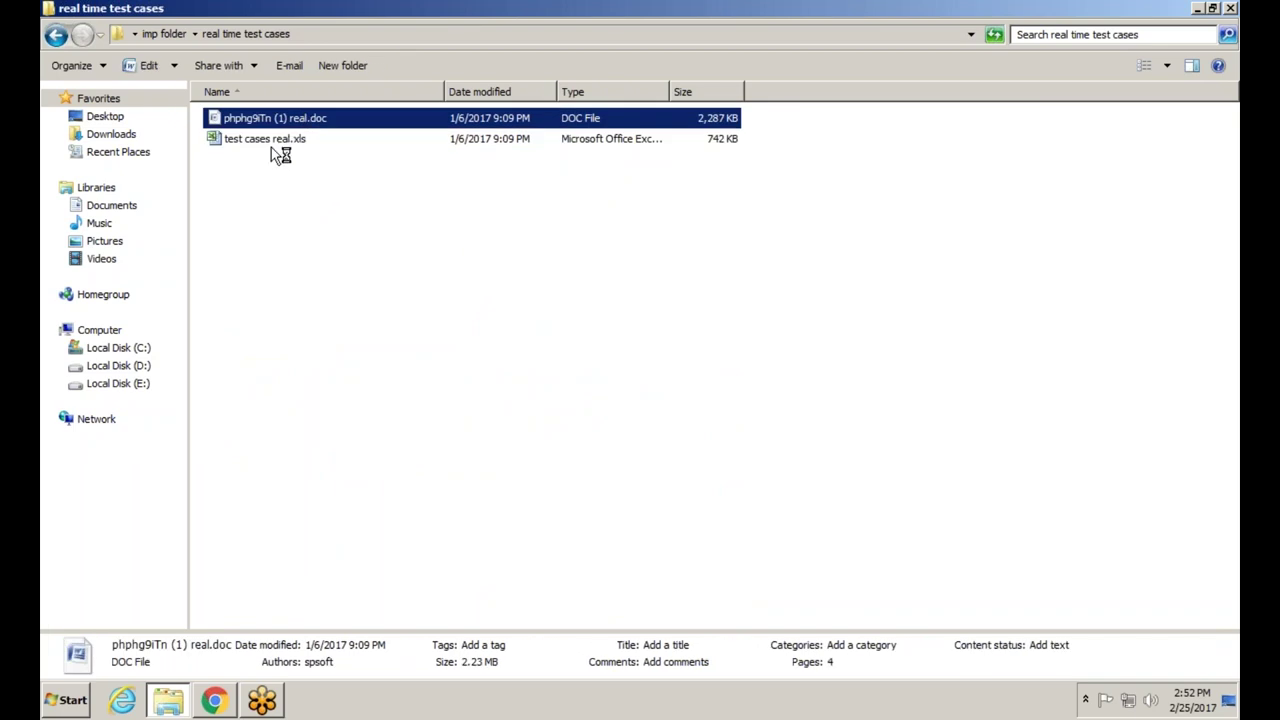
click(287, 140)
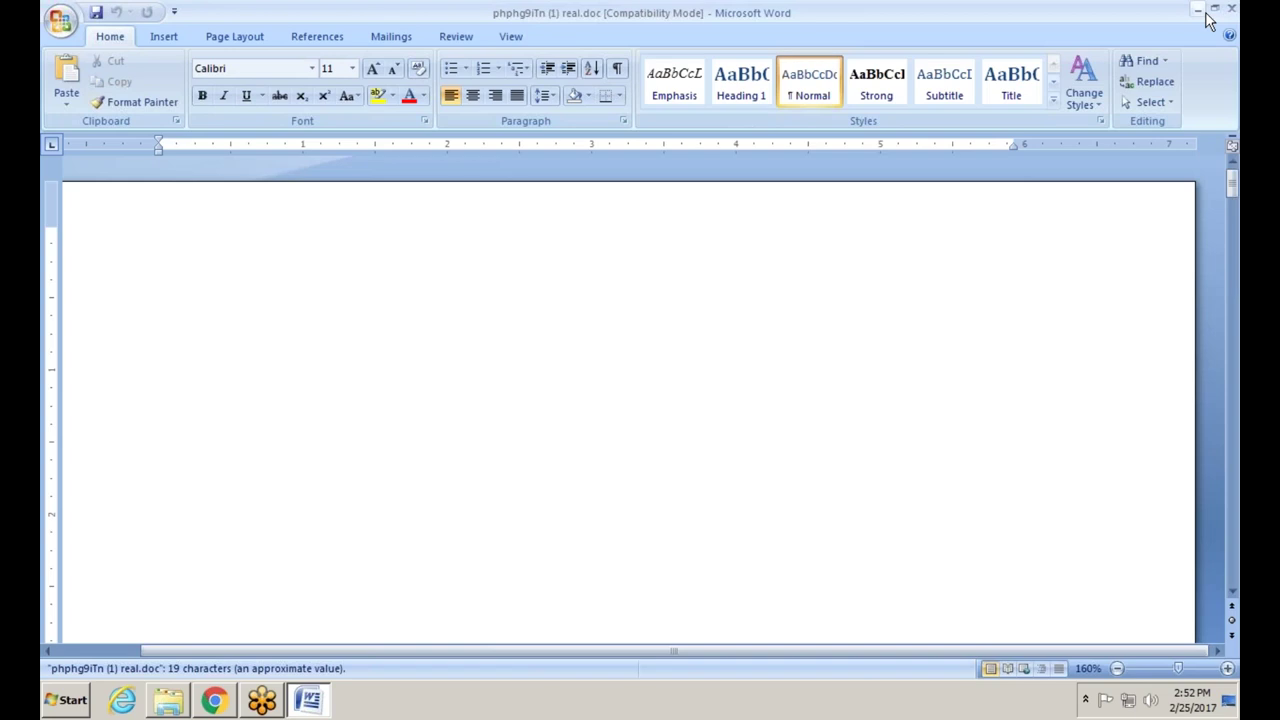
- Minimize the folder window and view the Donor Registration form screenshot in phphg9iTn (1) real.doc
click(1198, 9)
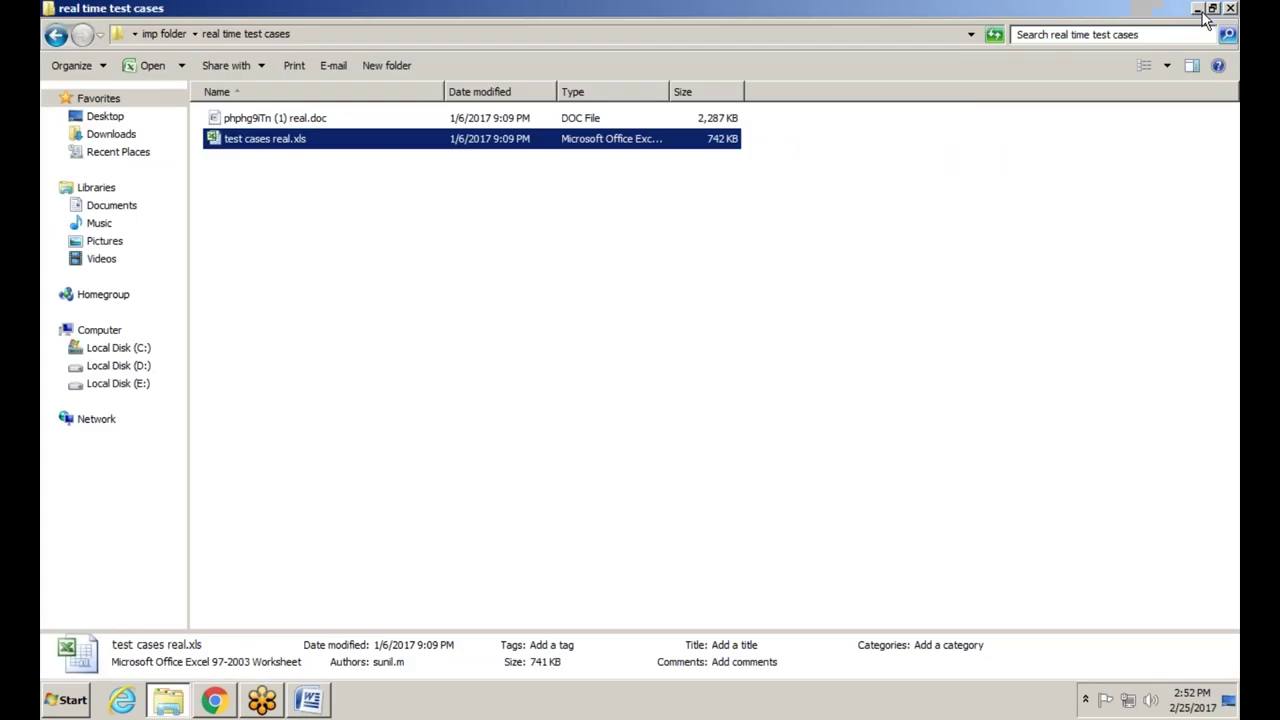
click(1199, 9)
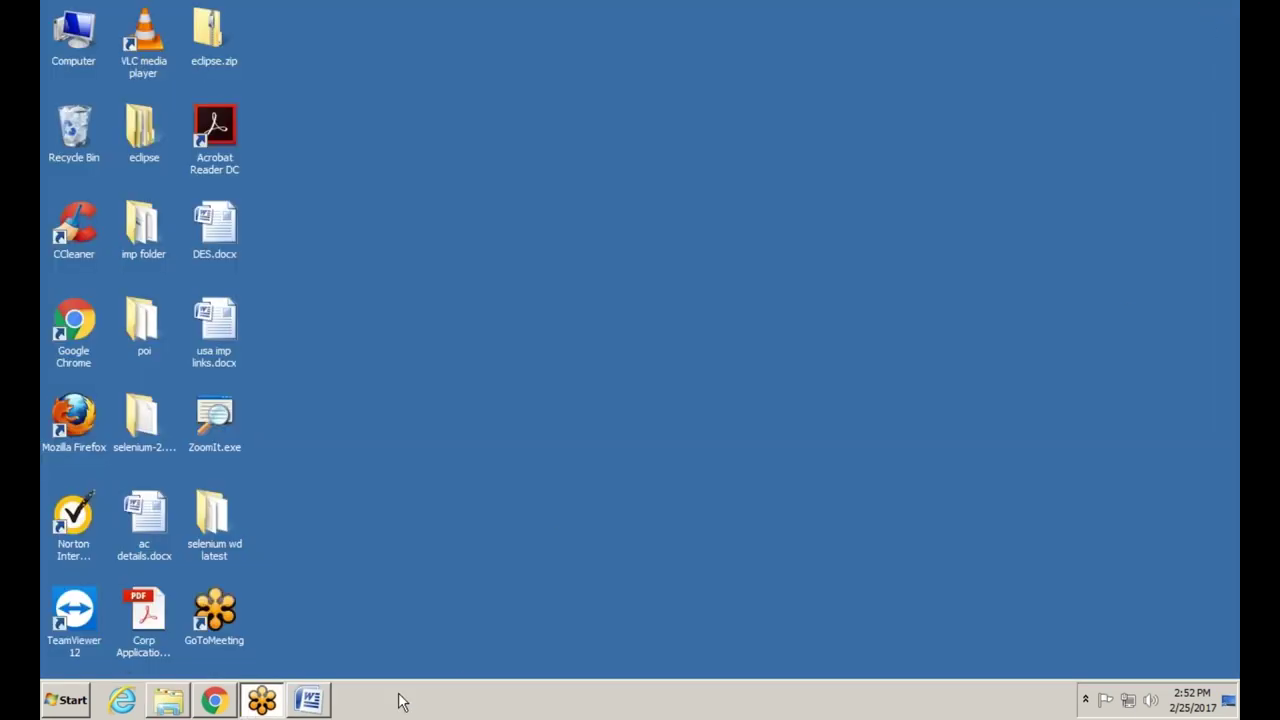
click(314, 700)
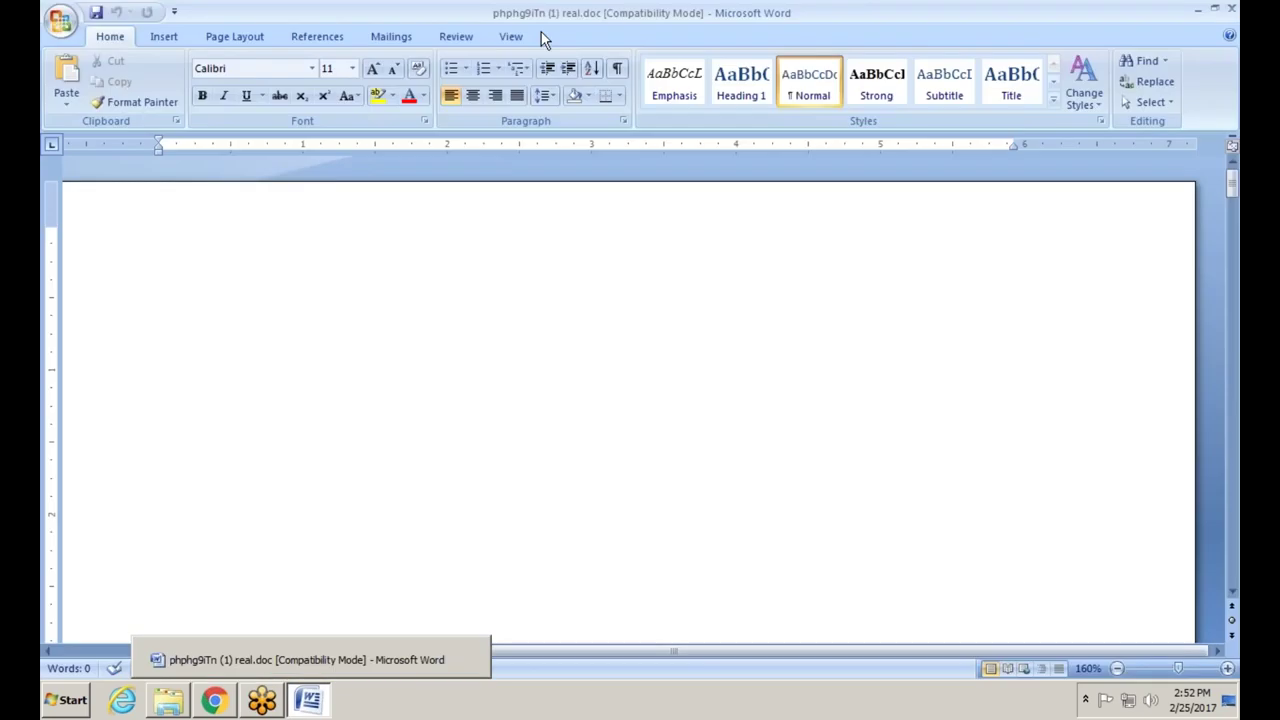
drag(1234, 190, 1236, 236)
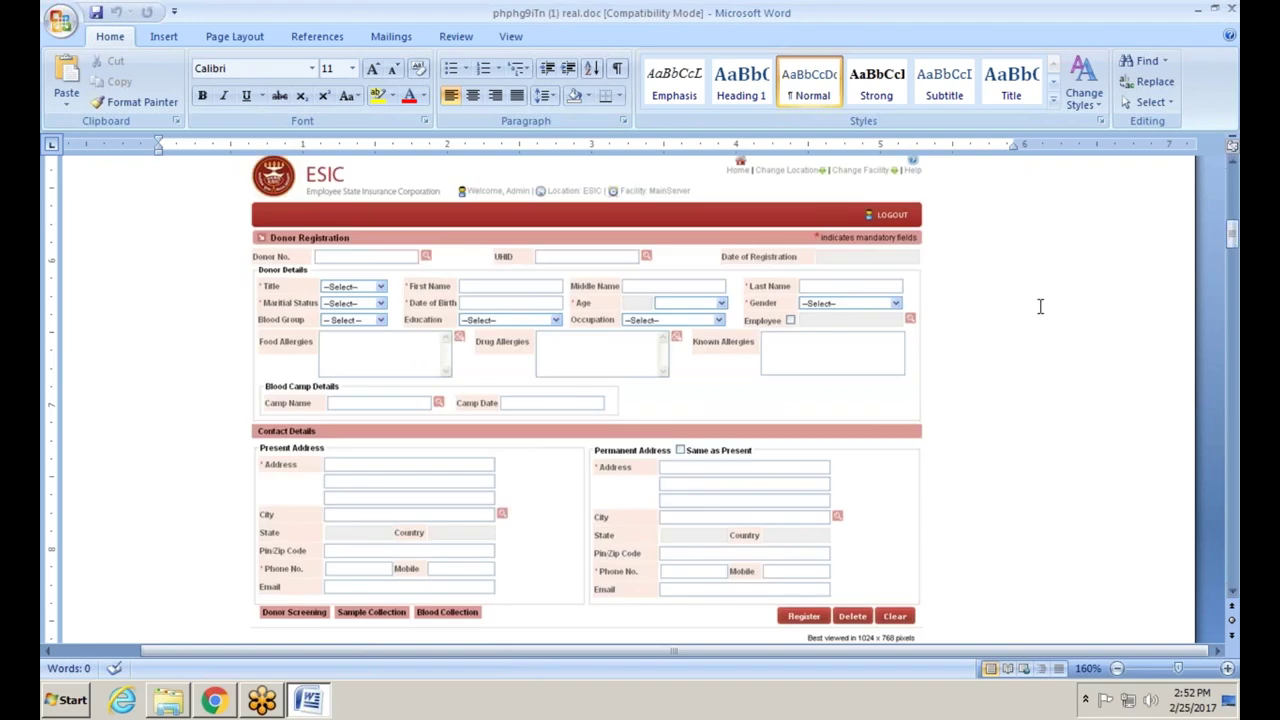
click(1234, 163)
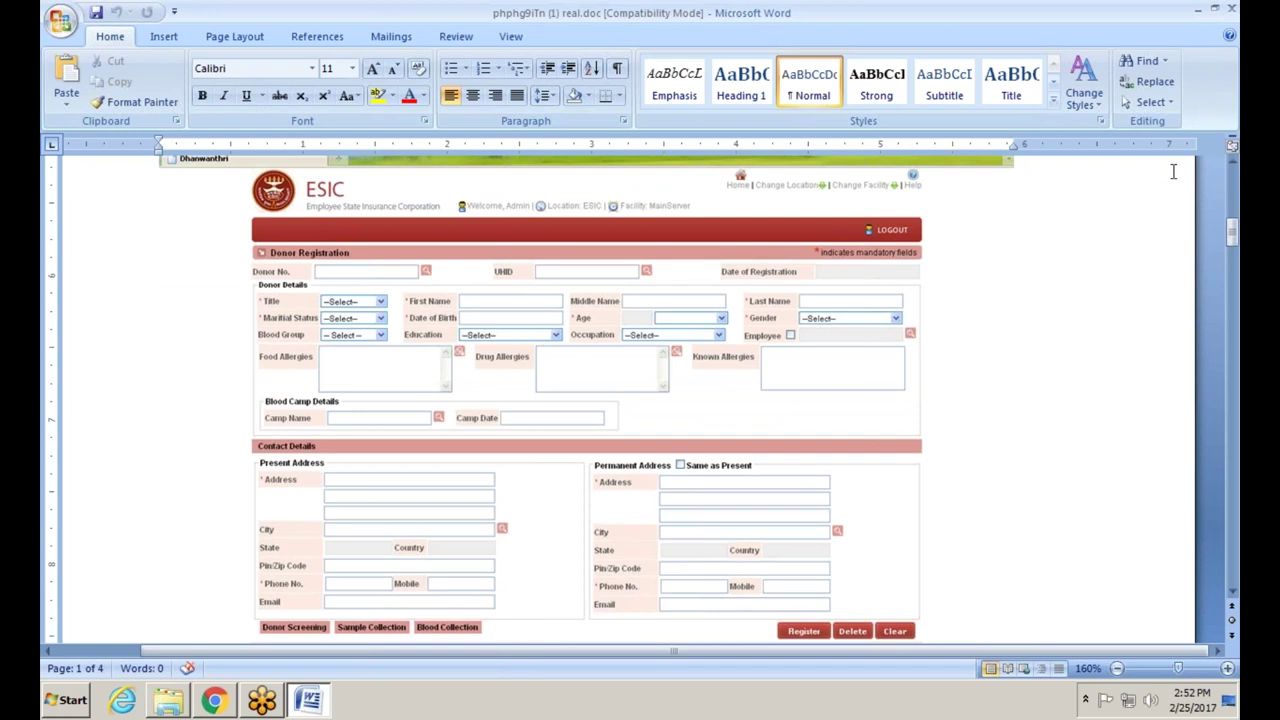
click(1085, 700)
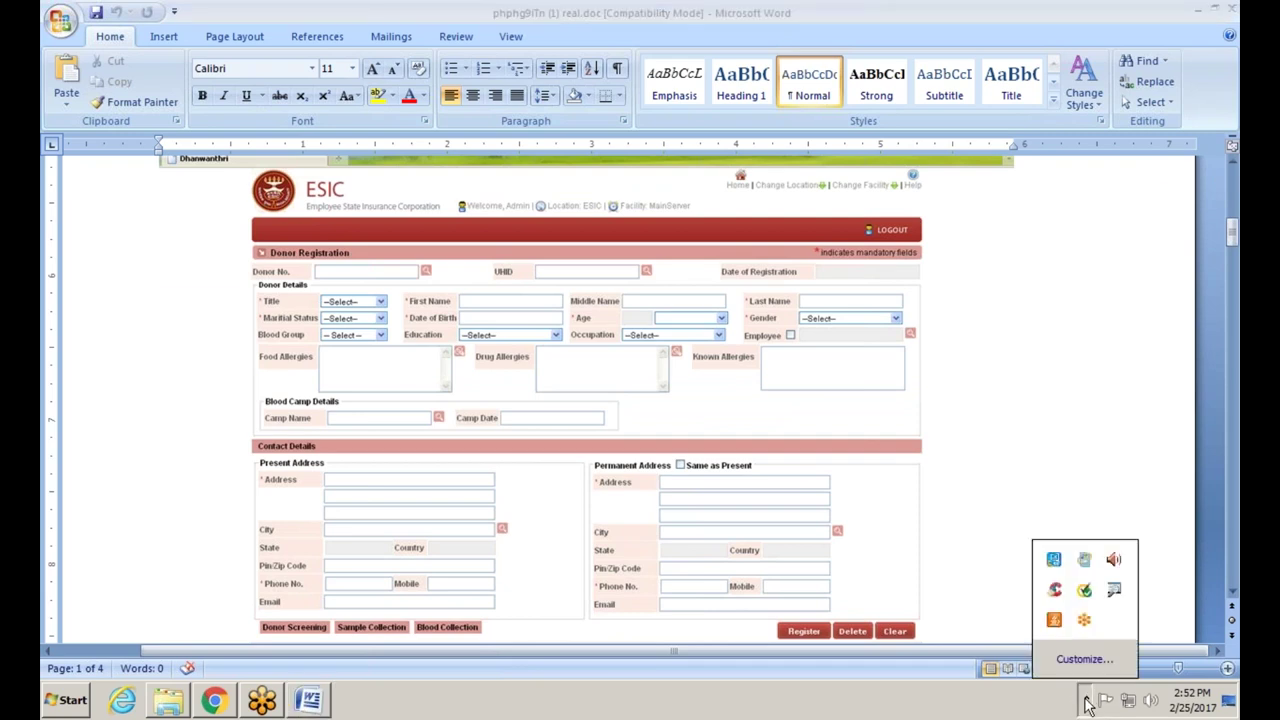
right_click(1114, 592)
click(1139, 533)
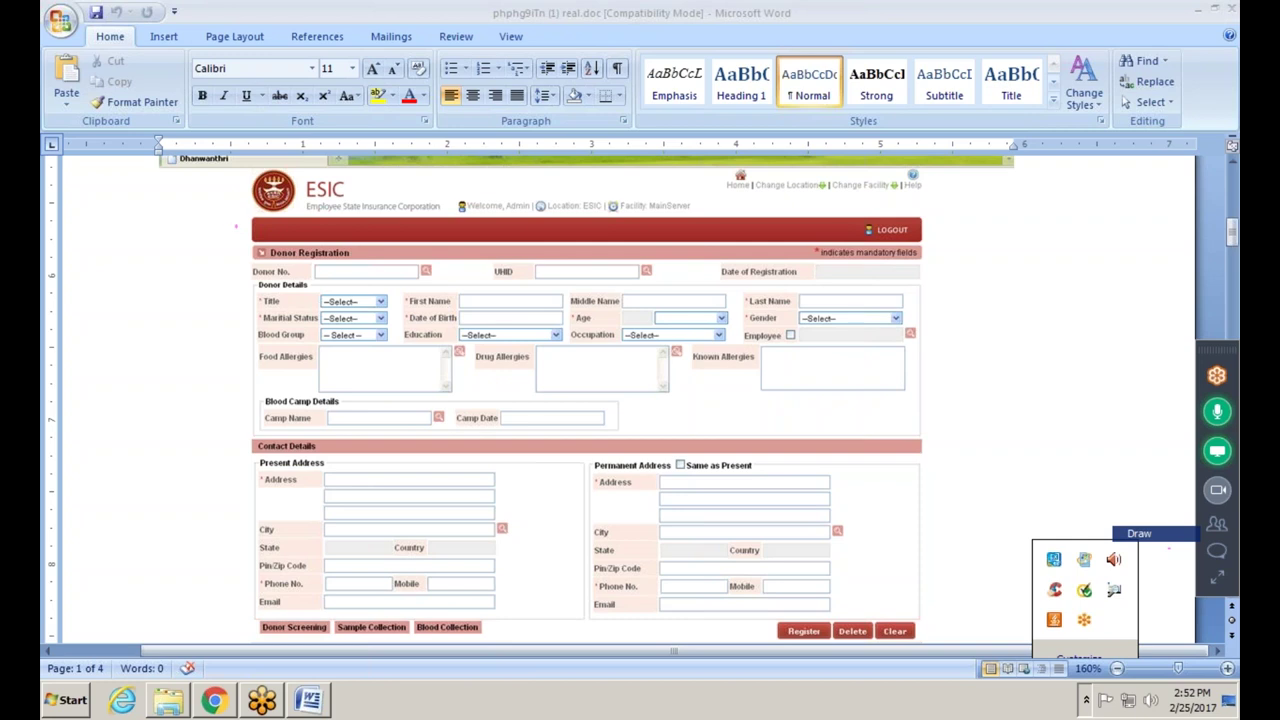
mouse_move(236, 229)
mouse_down()
mouse_move(256, 263)
mouse_move(404, 267)
mouse_move(396, 244)
mouse_move(368, 238)
mouse_move(231, 235)
mouse_up()
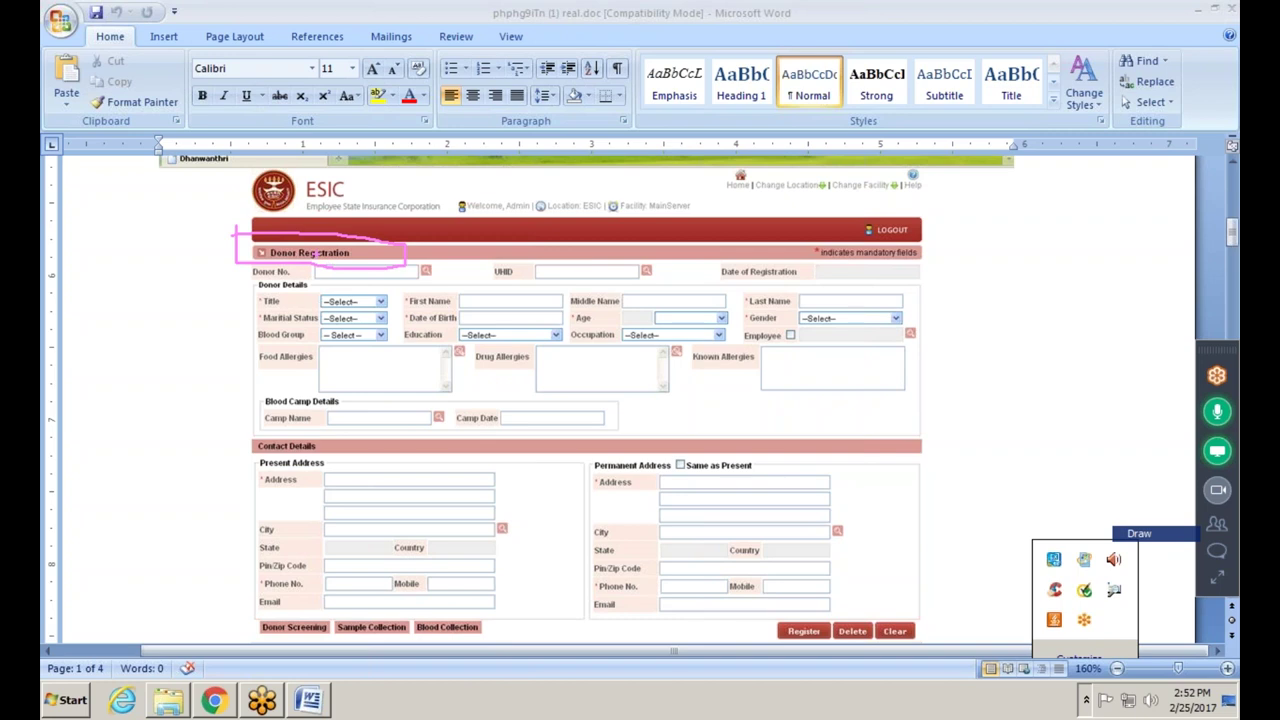
click(1217, 524)
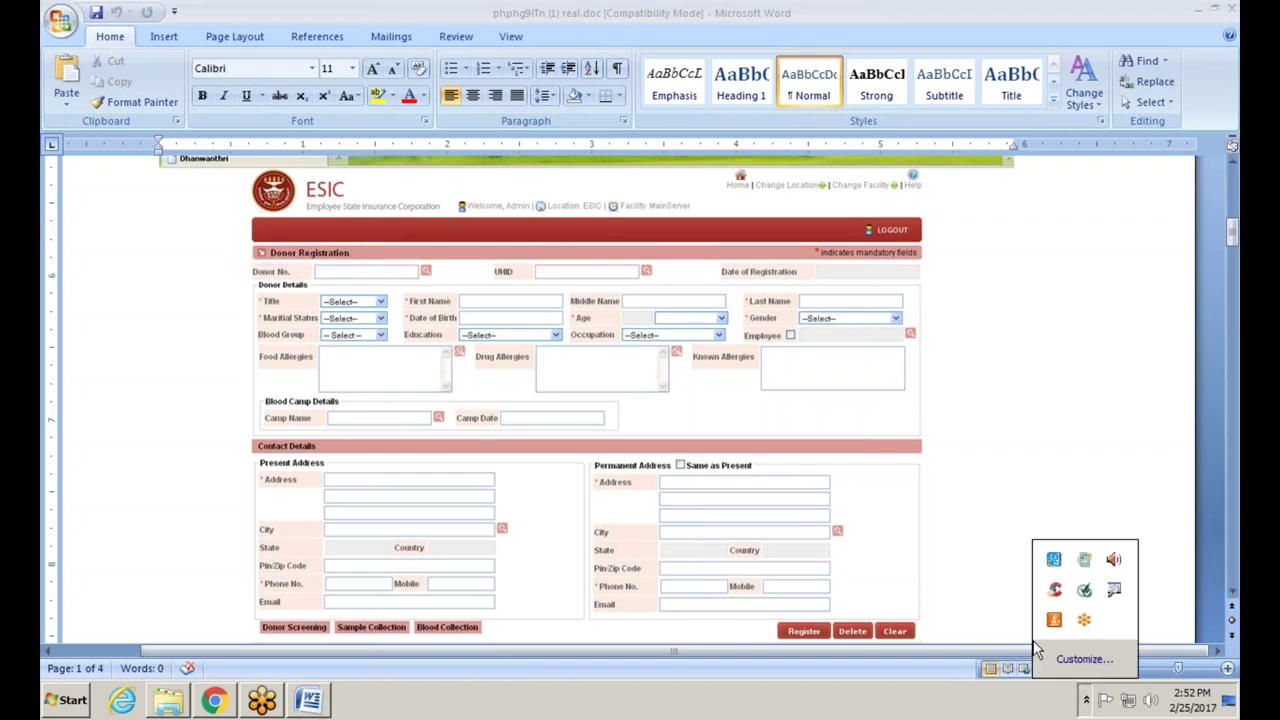
click(1010, 410)
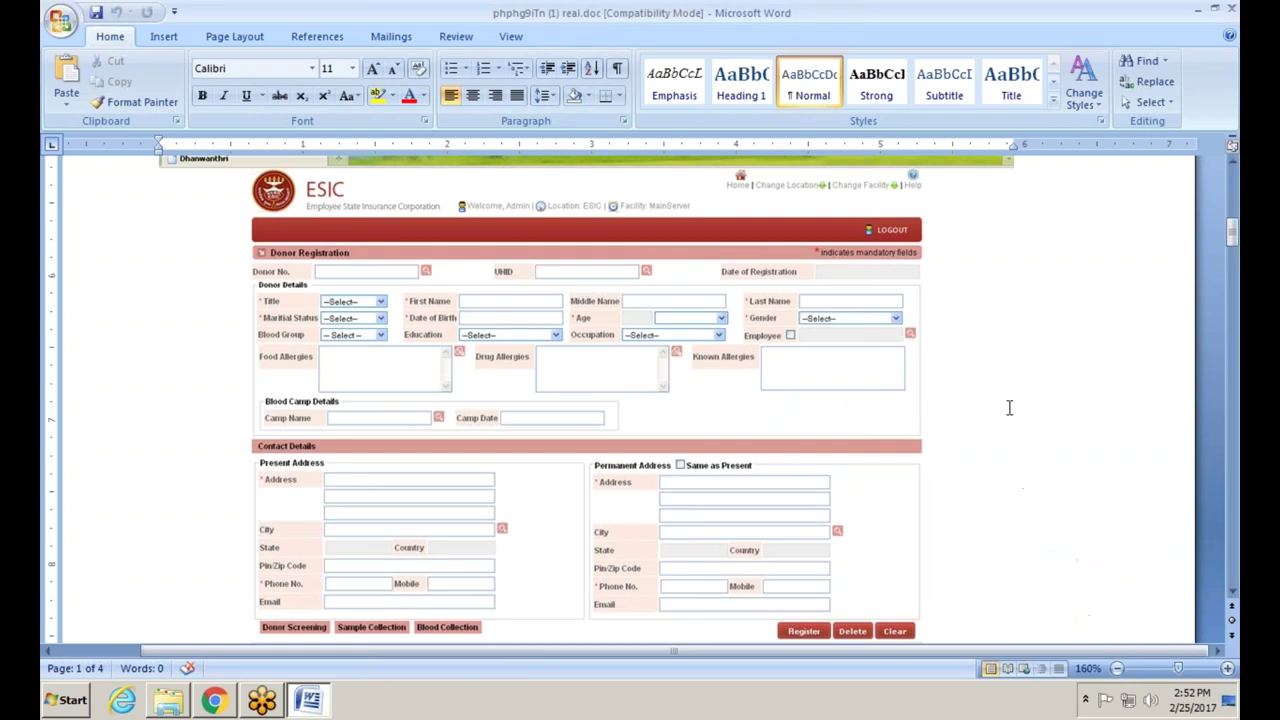
- With ZoomIt's Draw mode, outline in green the Donor Registration title, the Donor No. and UHID boxes, and mark the Date of Registration field
click(1085, 703)
right_click(1112, 592)
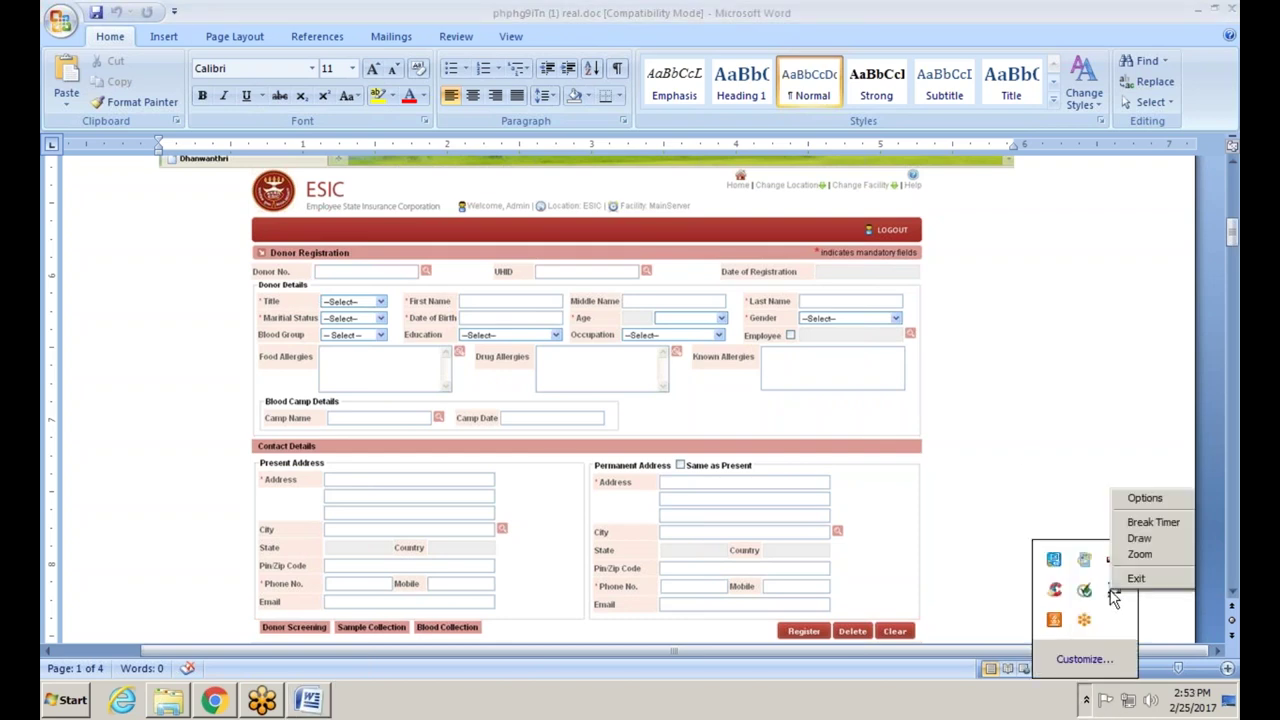
click(1145, 538)
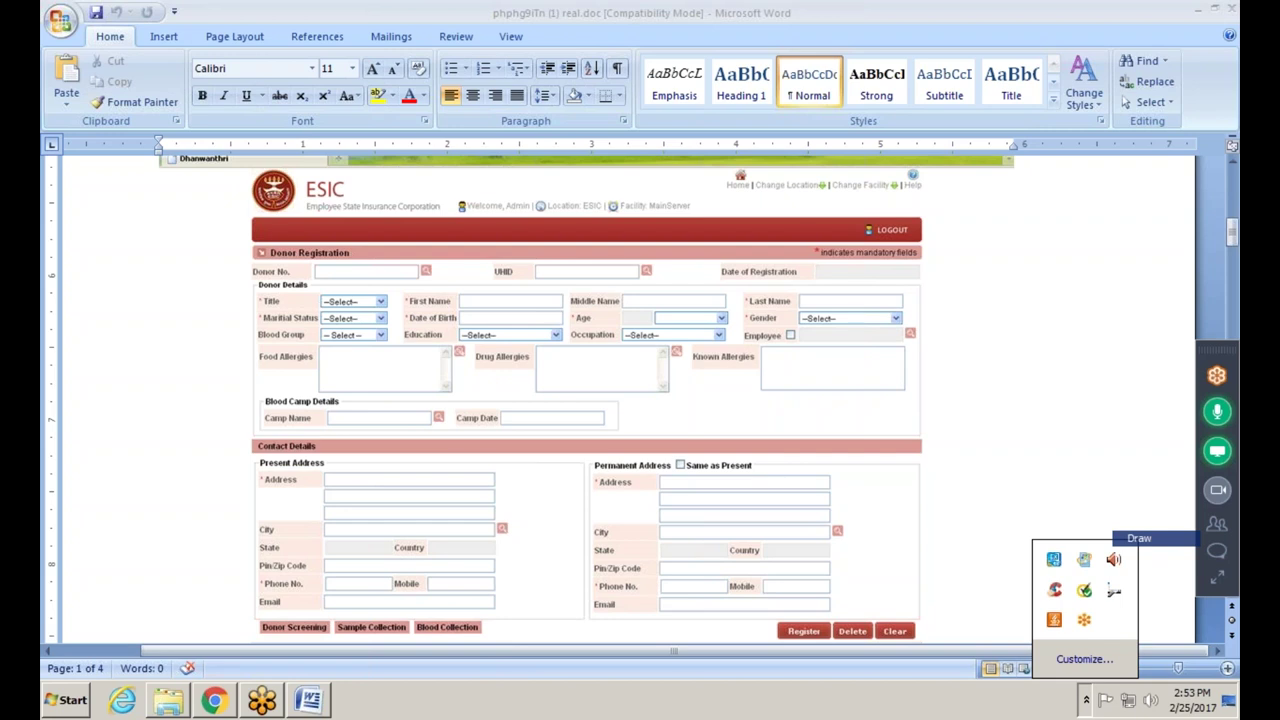
mouse_move(290, 240)
mouse_down()
mouse_move(238, 247)
mouse_move(240, 262)
mouse_move(360, 250)
mouse_move(278, 243)
mouse_up()
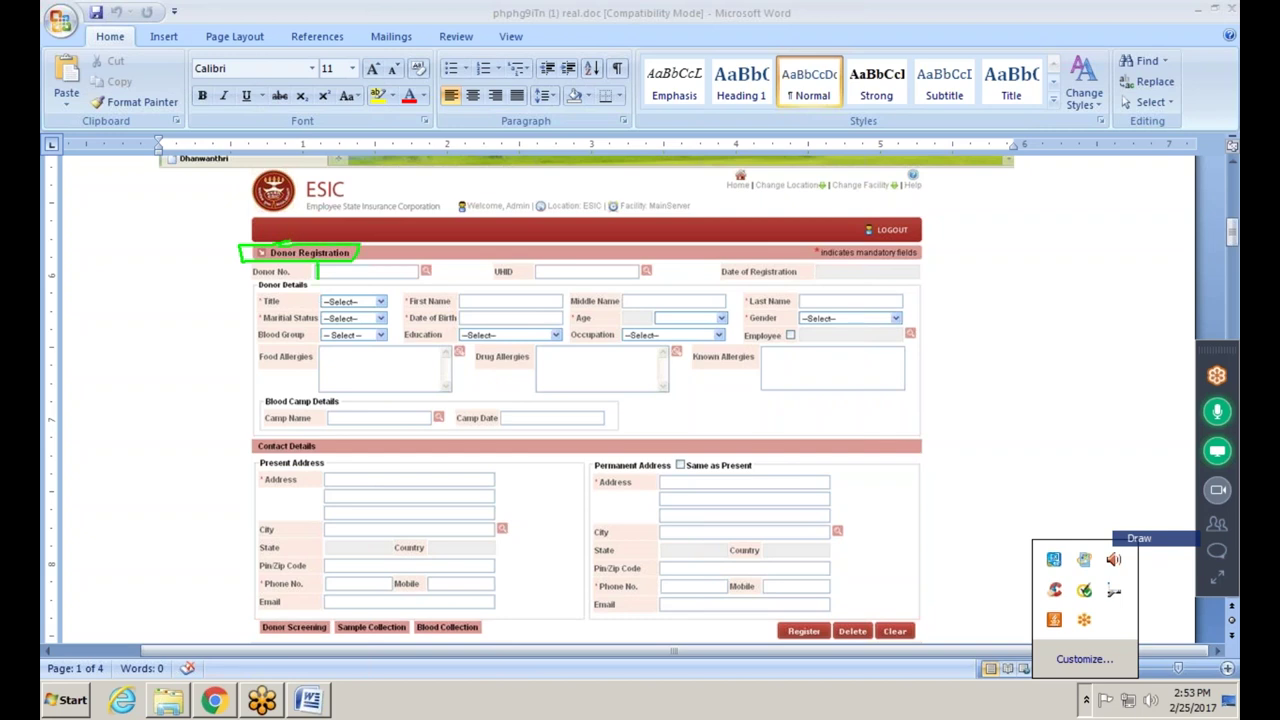
mouse_move(318, 279)
mouse_down()
mouse_move(427, 264)
mouse_move(314, 259)
mouse_up()
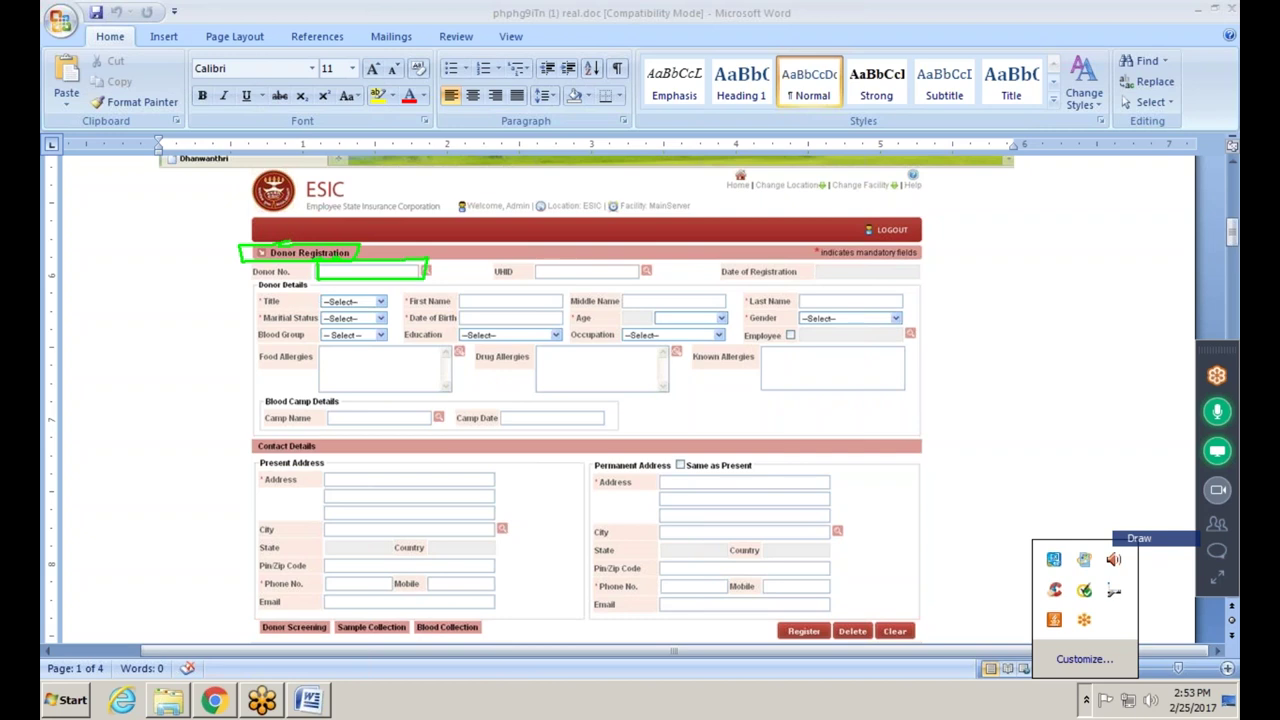
mouse_move(537, 261)
mouse_down()
mouse_move(534, 275)
mouse_move(612, 281)
mouse_move(641, 259)
mouse_move(537, 257)
mouse_up()
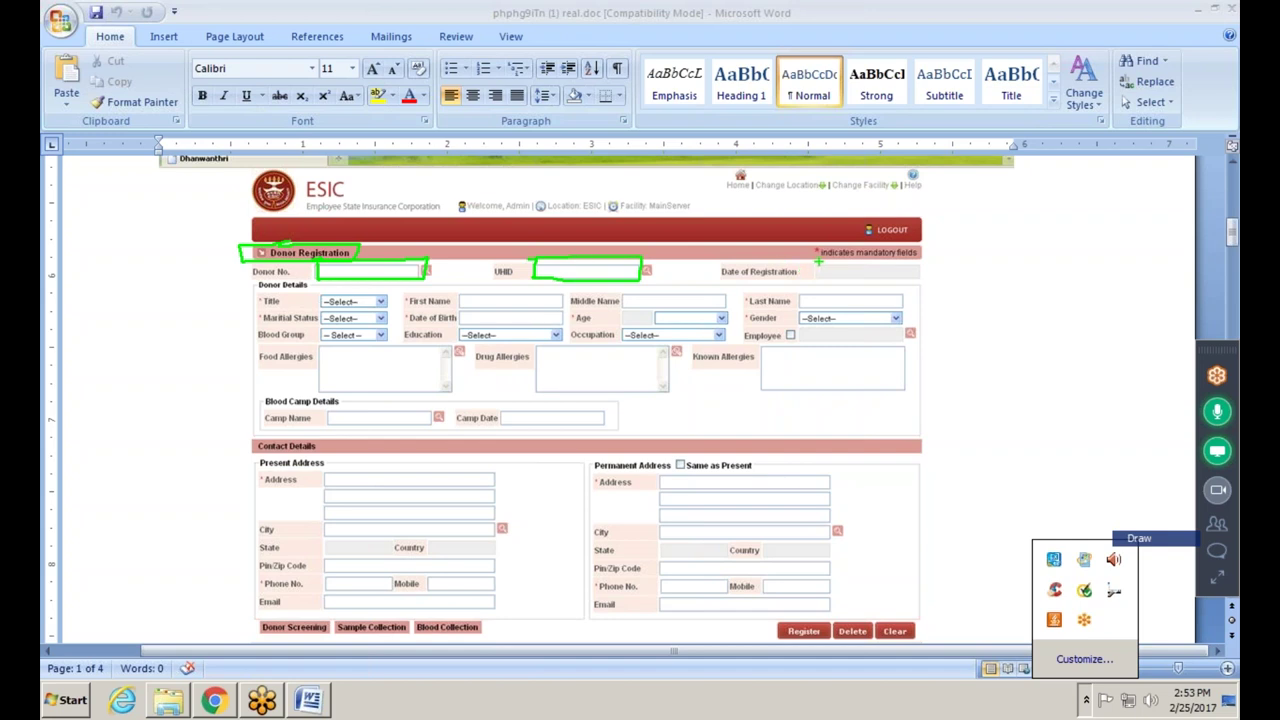
mouse_move(820, 262)
mouse_down()
mouse_move(820, 278)
mouse_move(908, 283)
mouse_move(923, 265)
mouse_move(822, 262)
mouse_up()
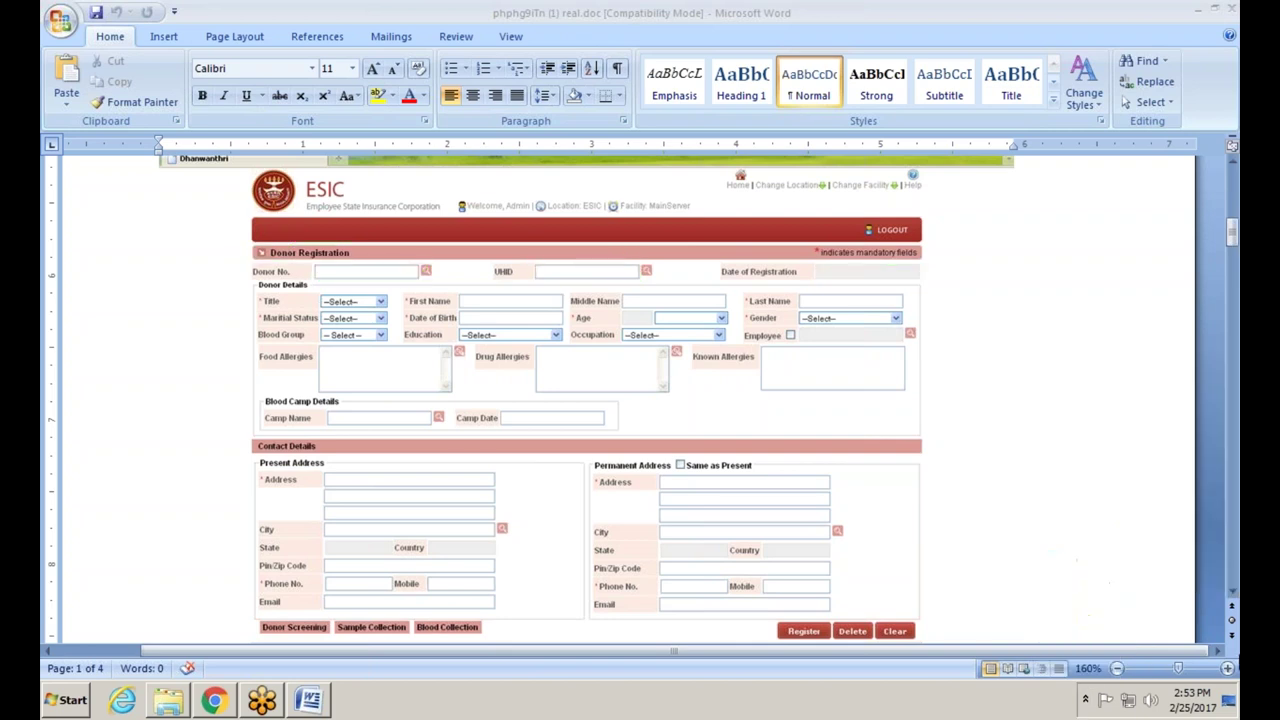
- Return to the "real time test cases" folder, minimizing the Word document, and open test cases real.xls in Excel
click(318, 703)
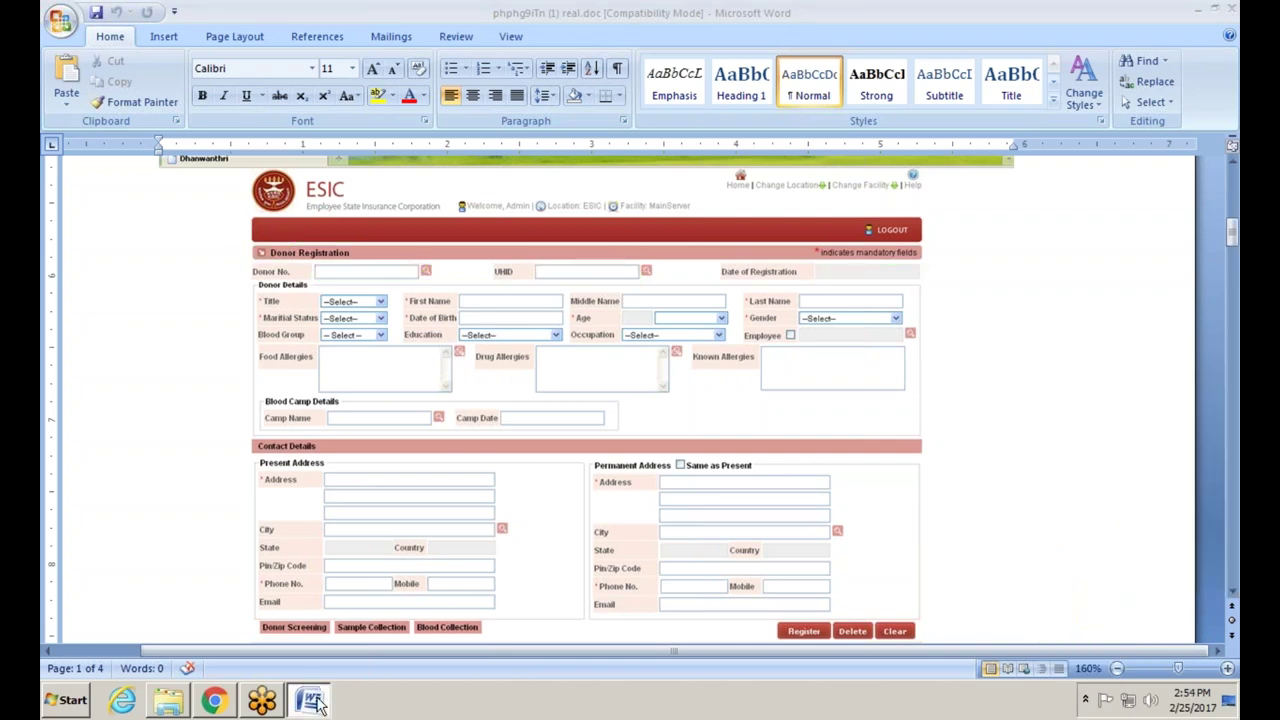
click(318, 703)
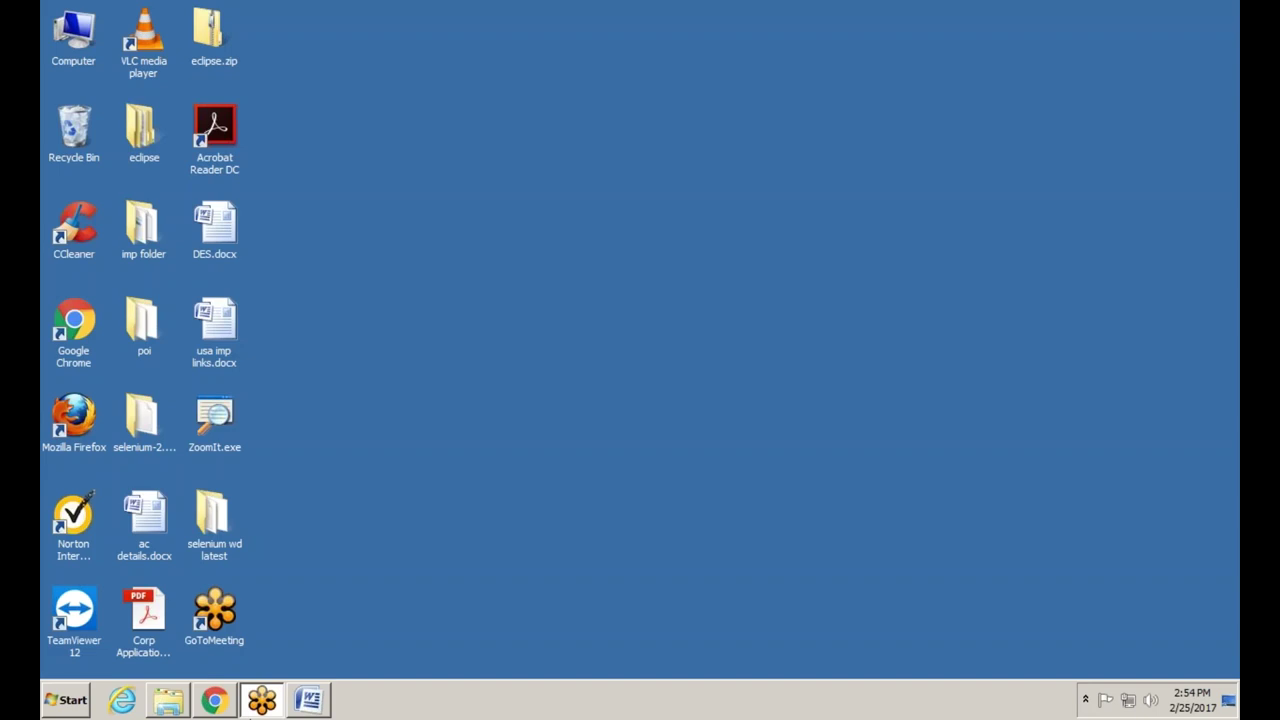
click(168, 700)
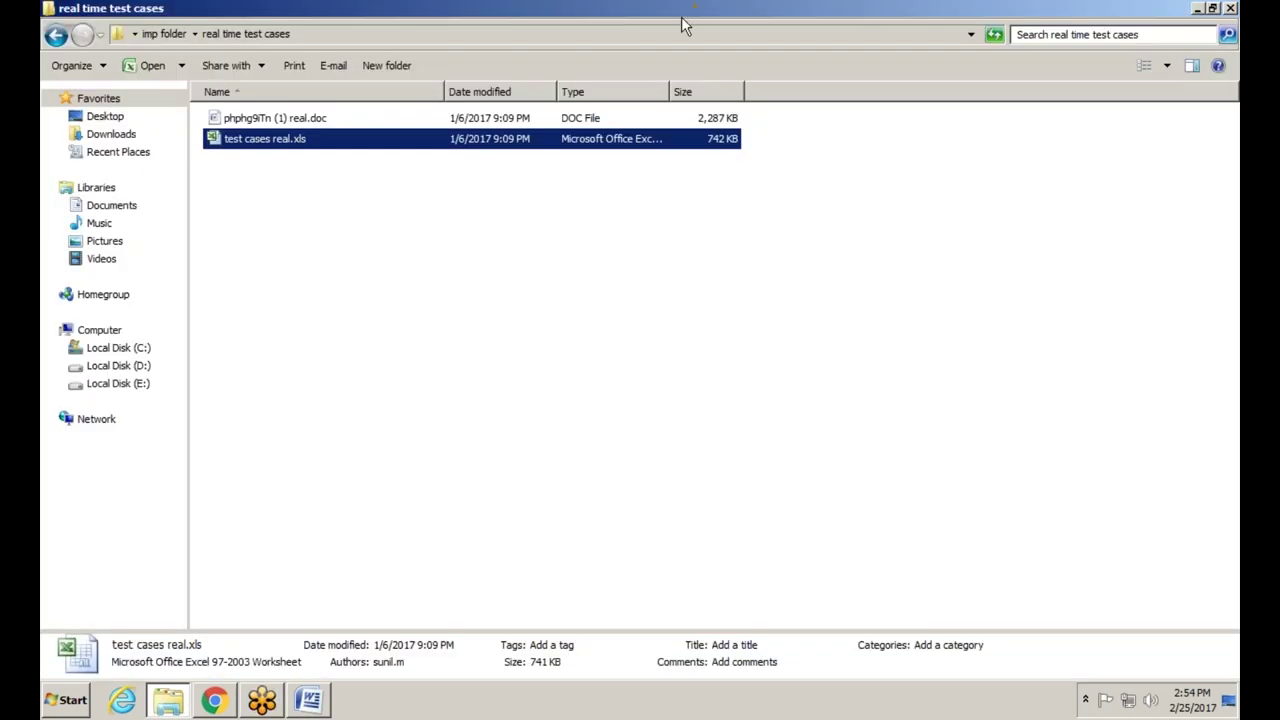
double_click(310, 118)
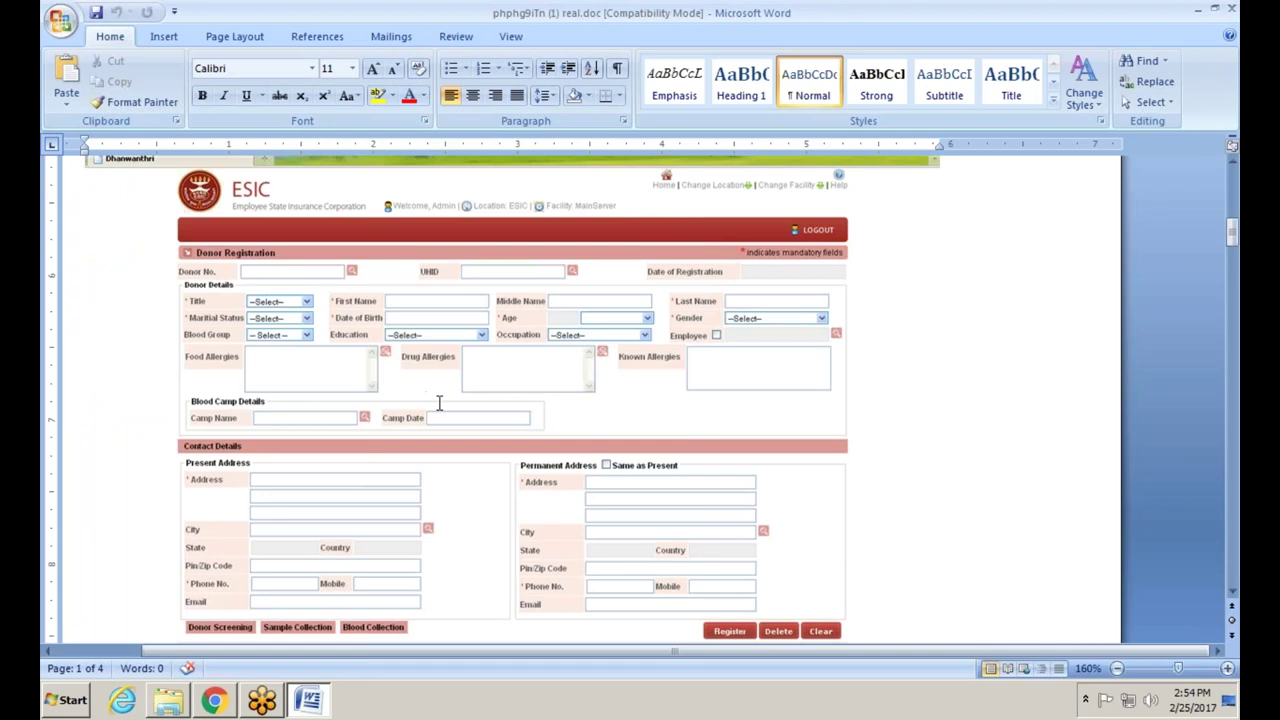
click(1198, 11)
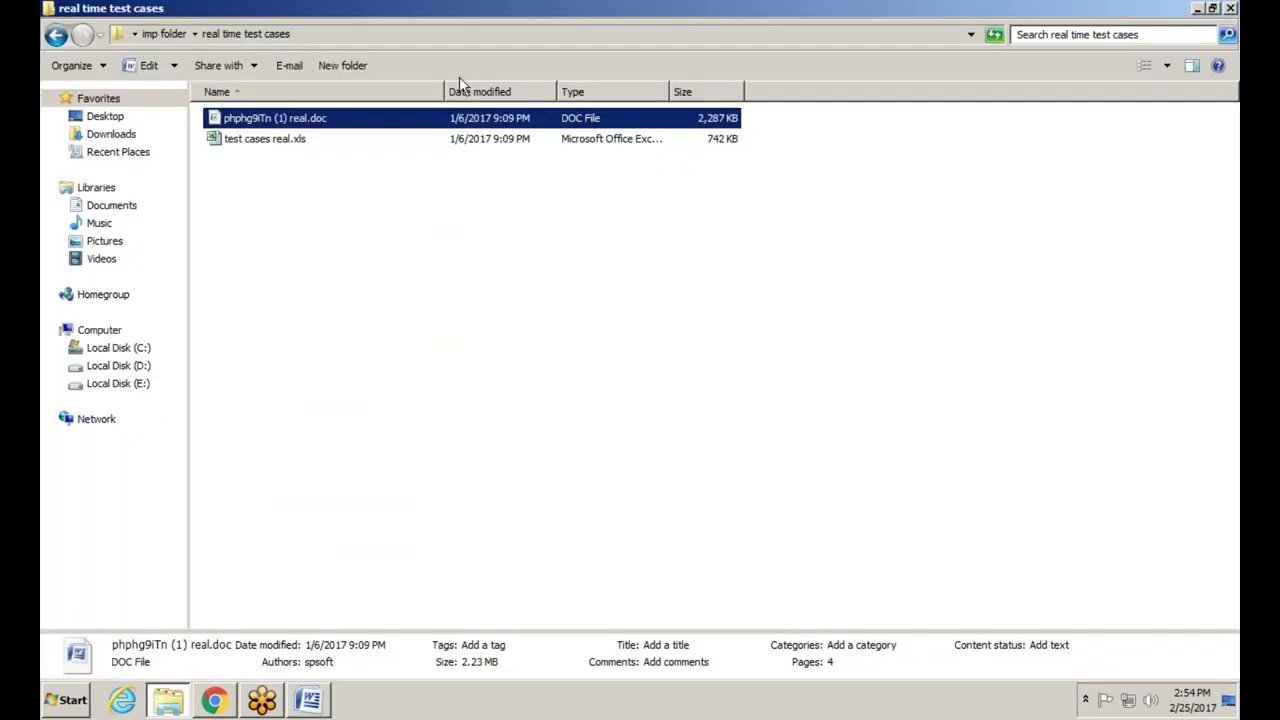
click(266, 146)
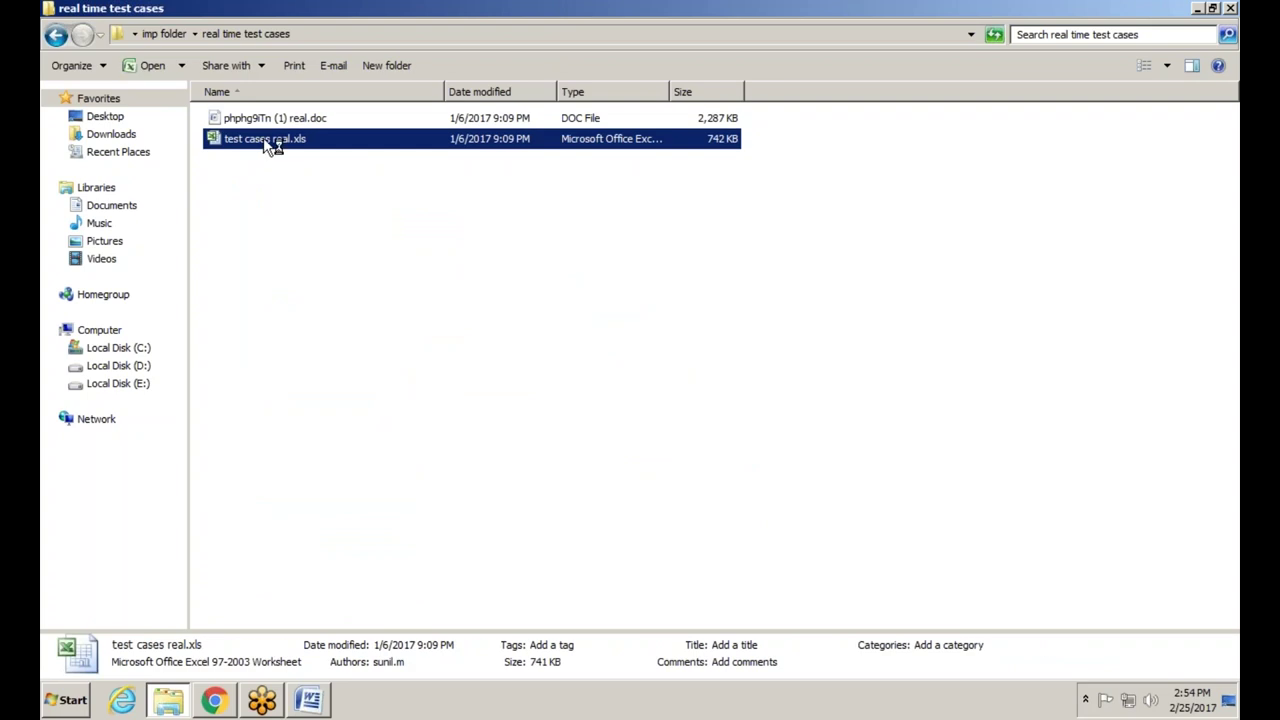
double_click(268, 146)
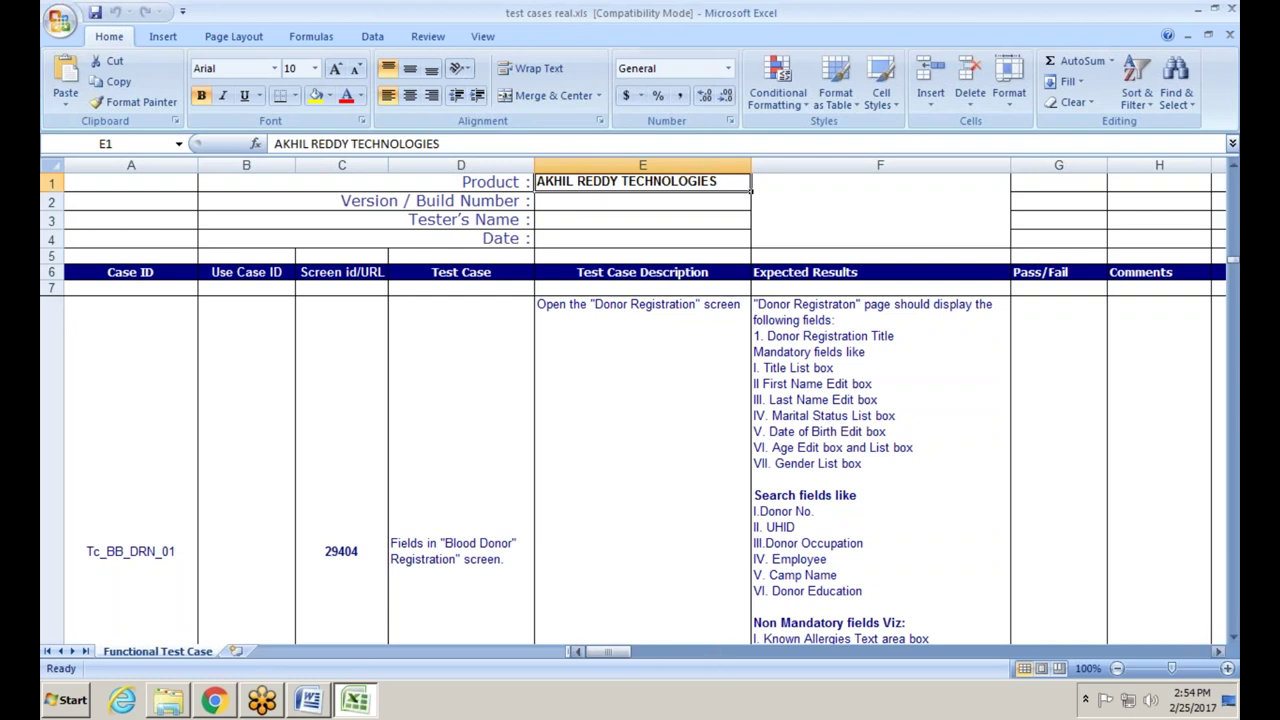
- With ZoomIt's Draw mode, make a green mark above the test case description of Tc_BB_DRN_01
click(1087, 703)
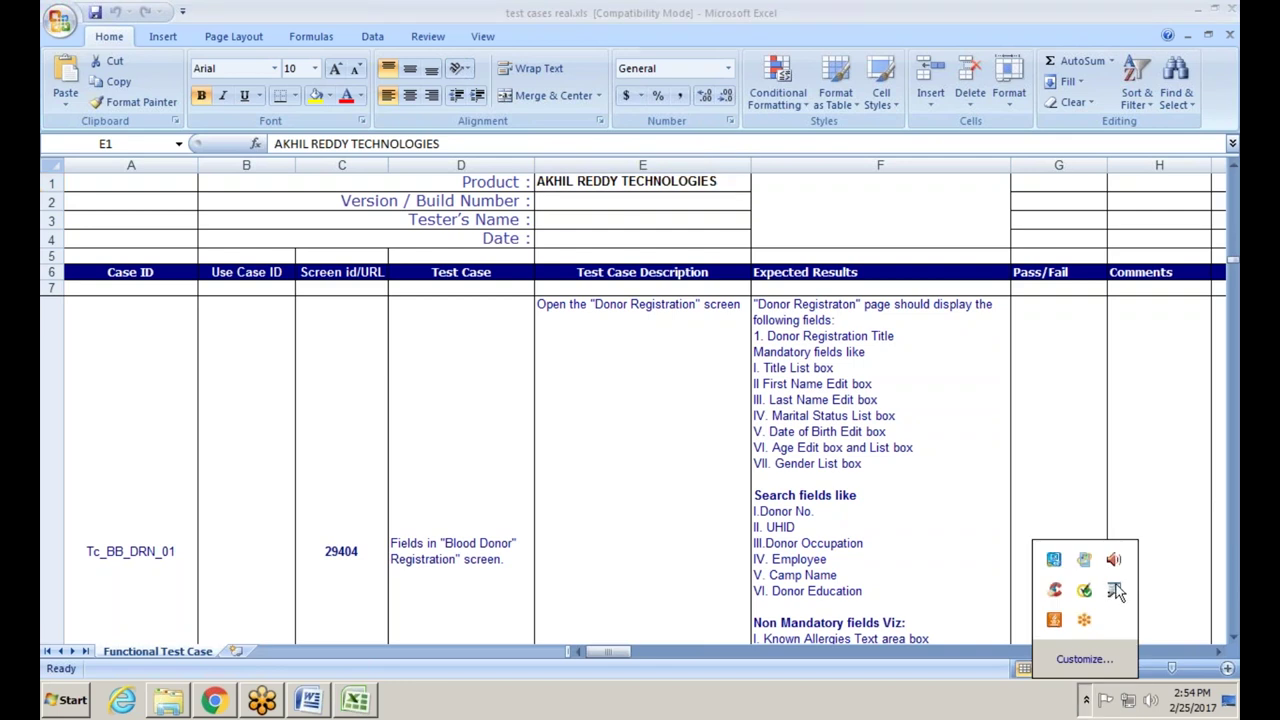
right_click(1116, 591)
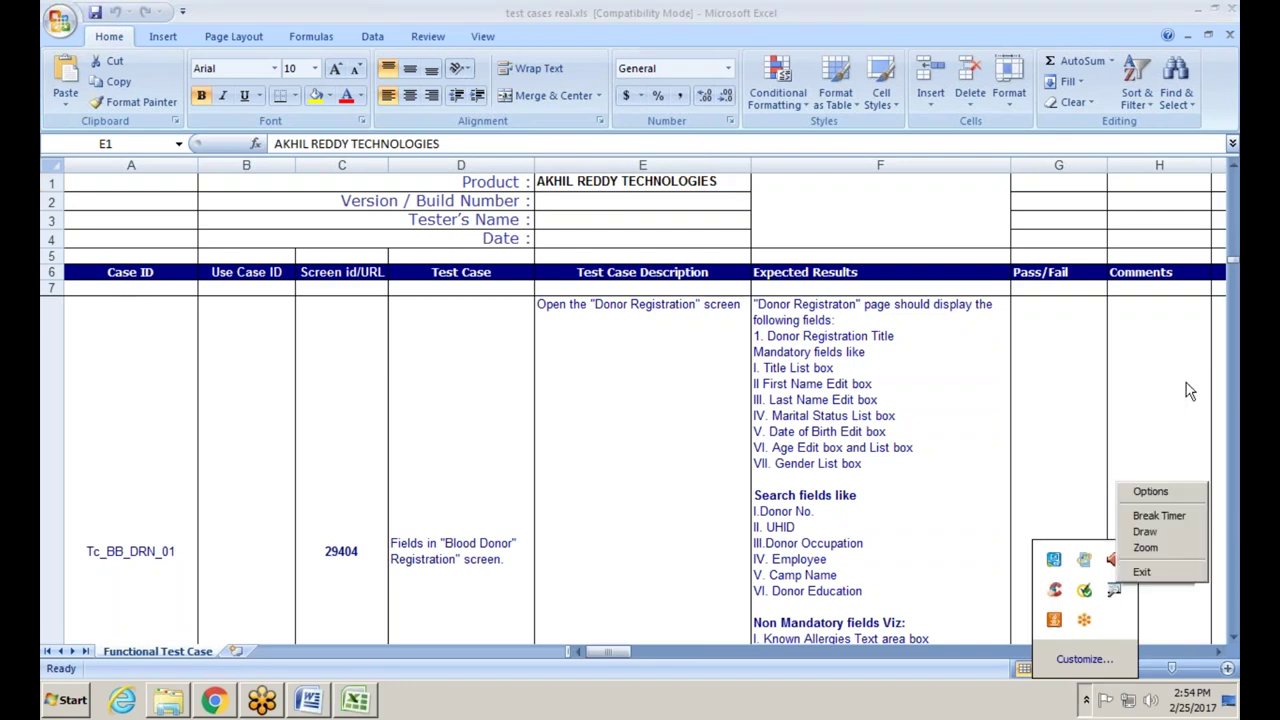
click(1155, 534)
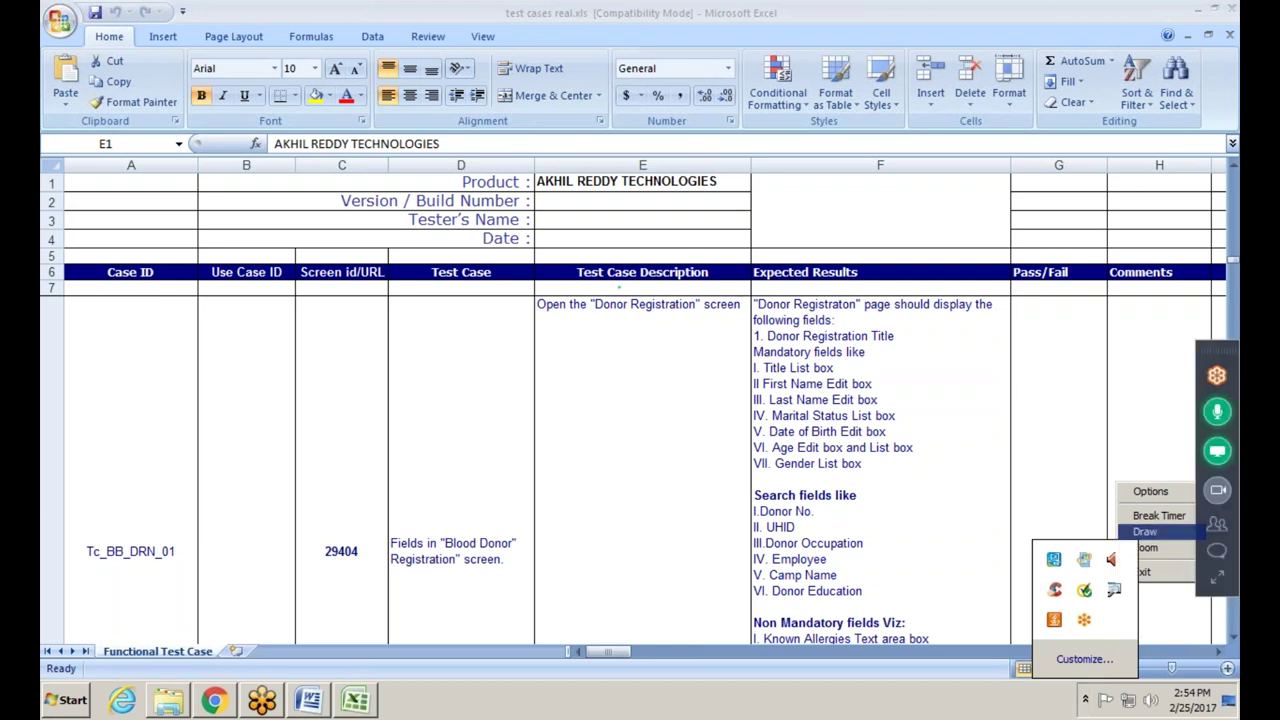
mouse_move(620, 286)
mouse_down()
mouse_move(544, 294)
mouse_move(540, 310)
mouse_move(742, 308)
mouse_move(736, 292)
mouse_move(620, 285)
mouse_up()
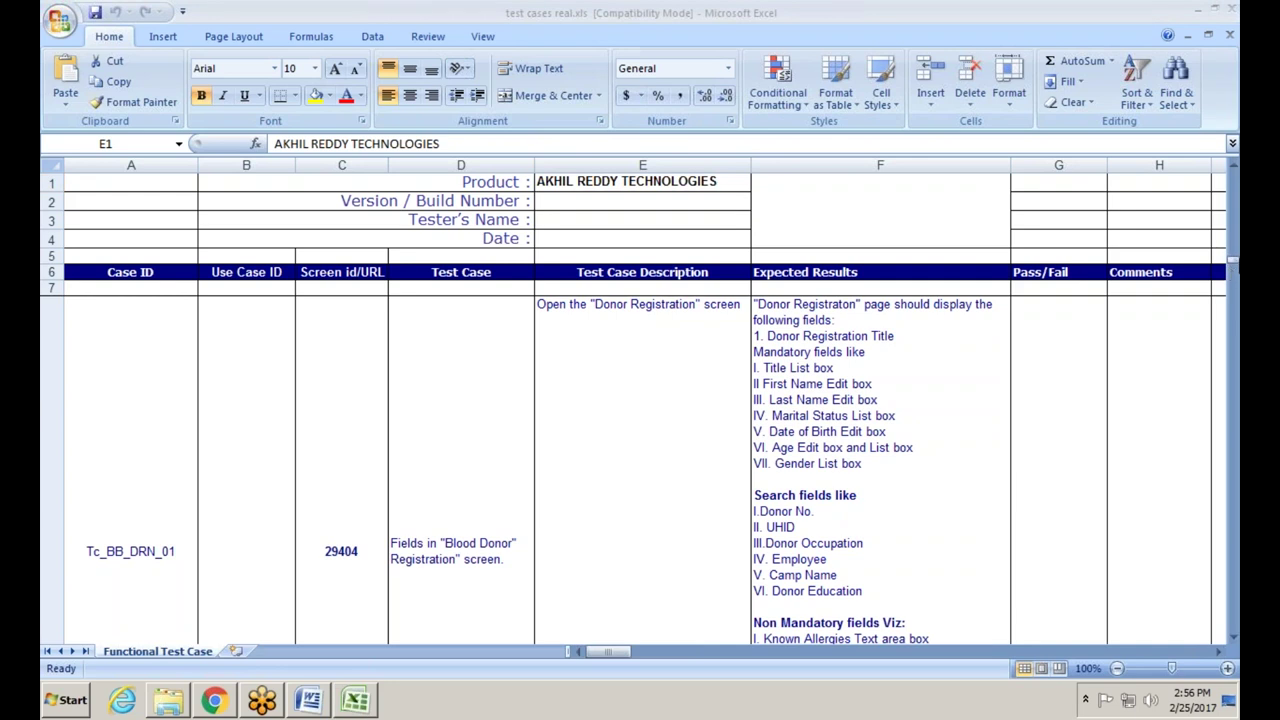
- With ZoomIt's Draw mode, outline in green the test case description and expected result of Tc_BB_DRN_02 in row 446
click(1233, 170)
scroll(1233, 170, up, 3)
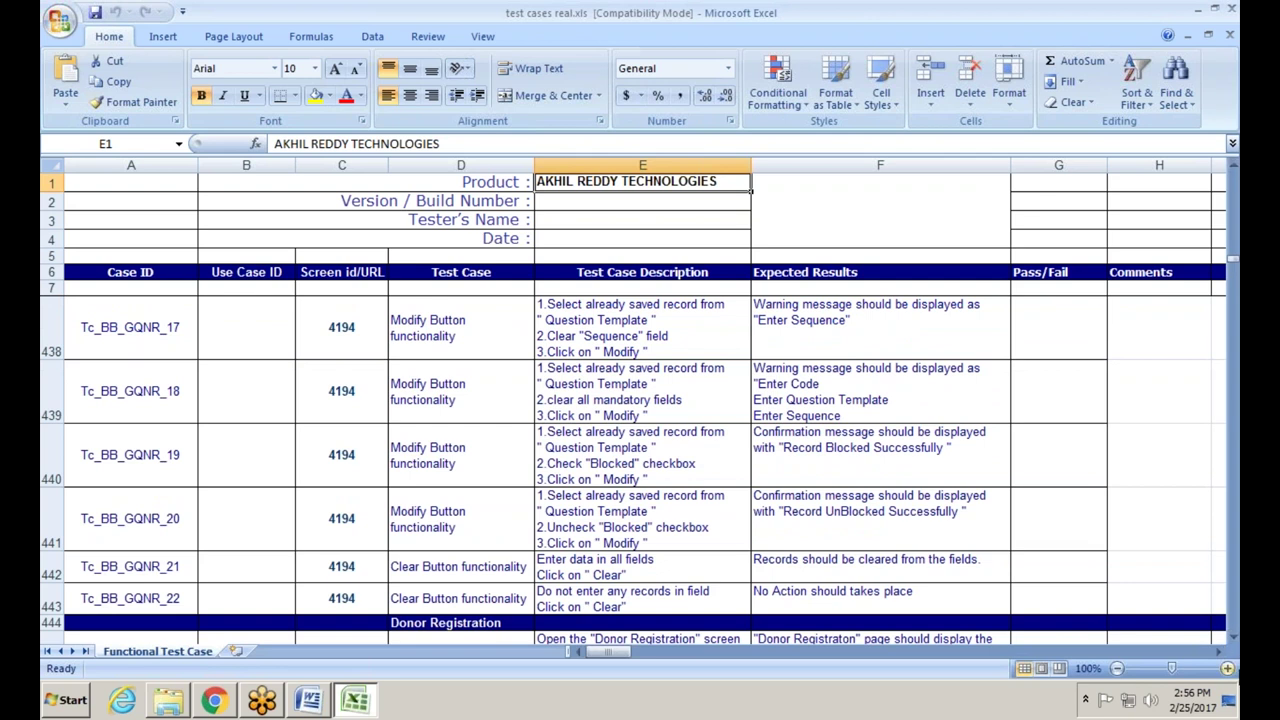
click(1233, 637)
click(1233, 639)
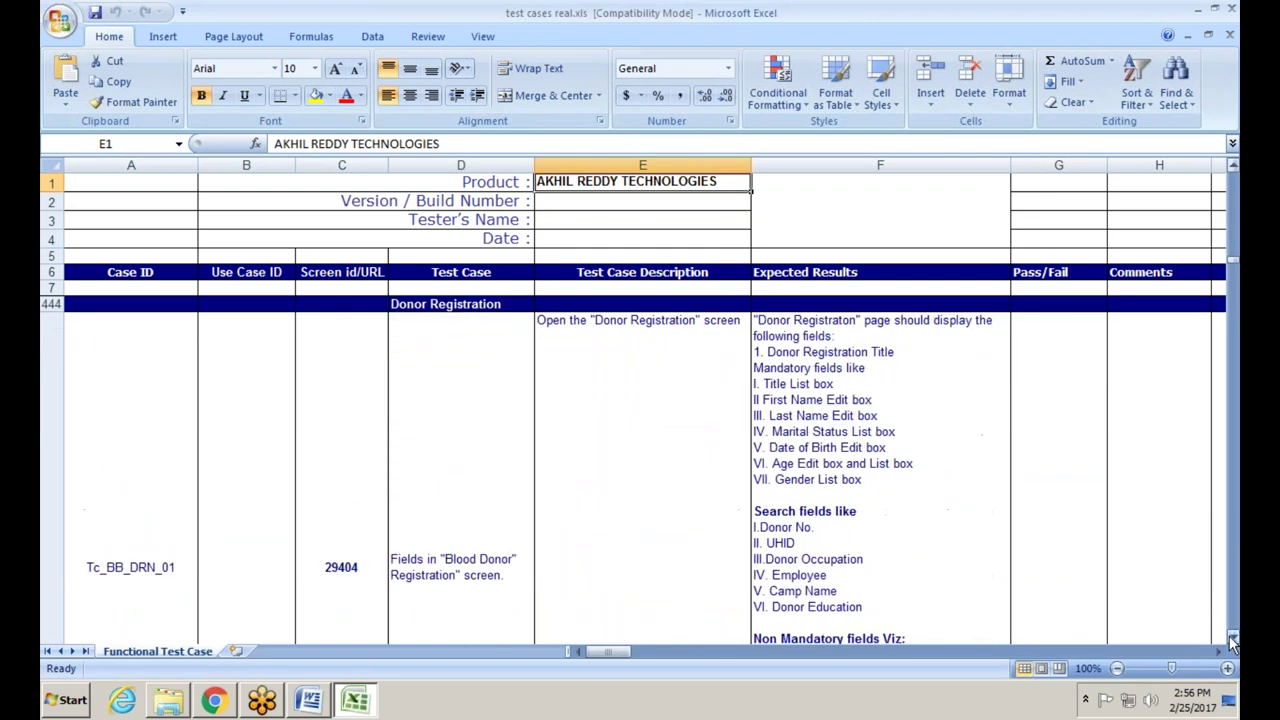
click(1233, 639)
click(1233, 639)
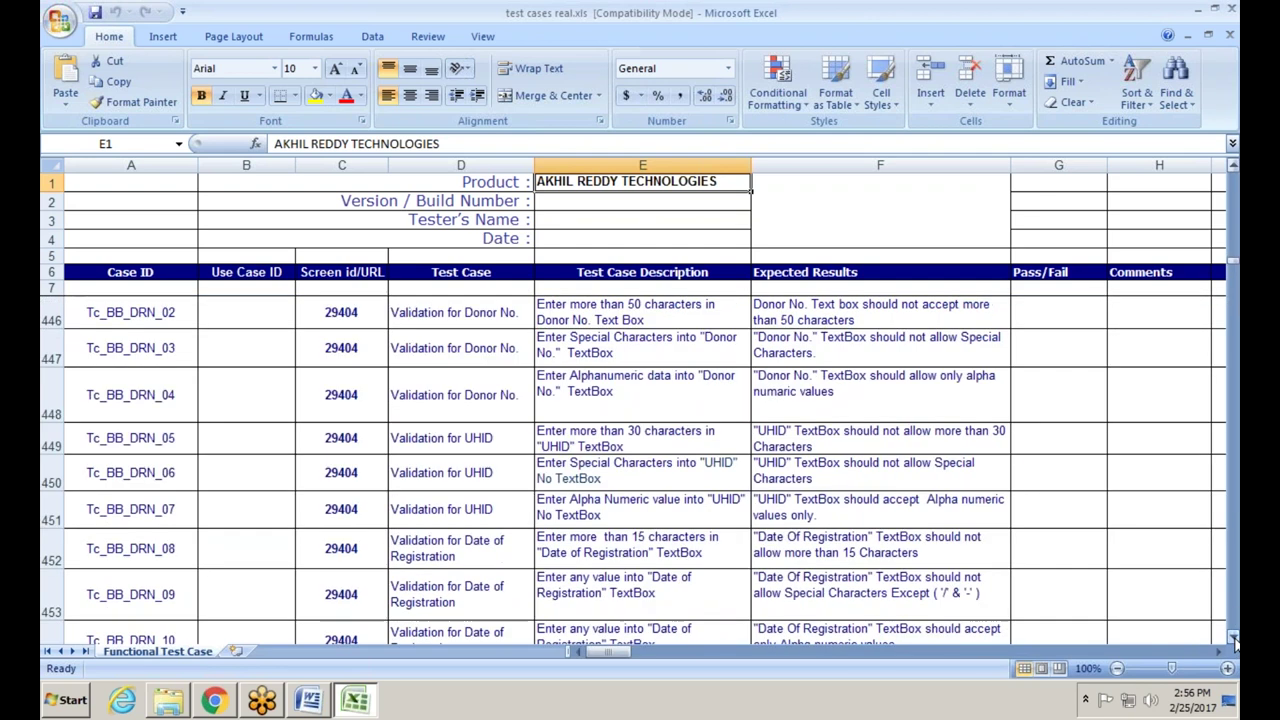
click(1086, 699)
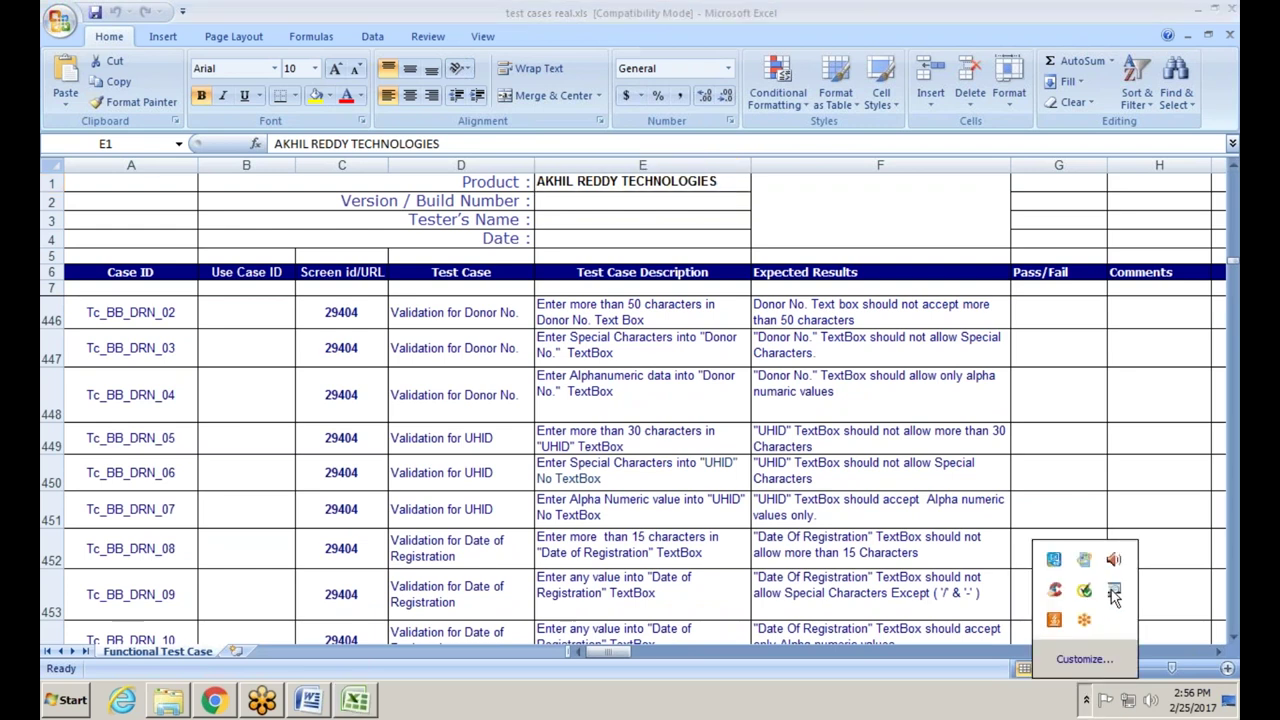
right_click(1113, 590)
click(1142, 545)
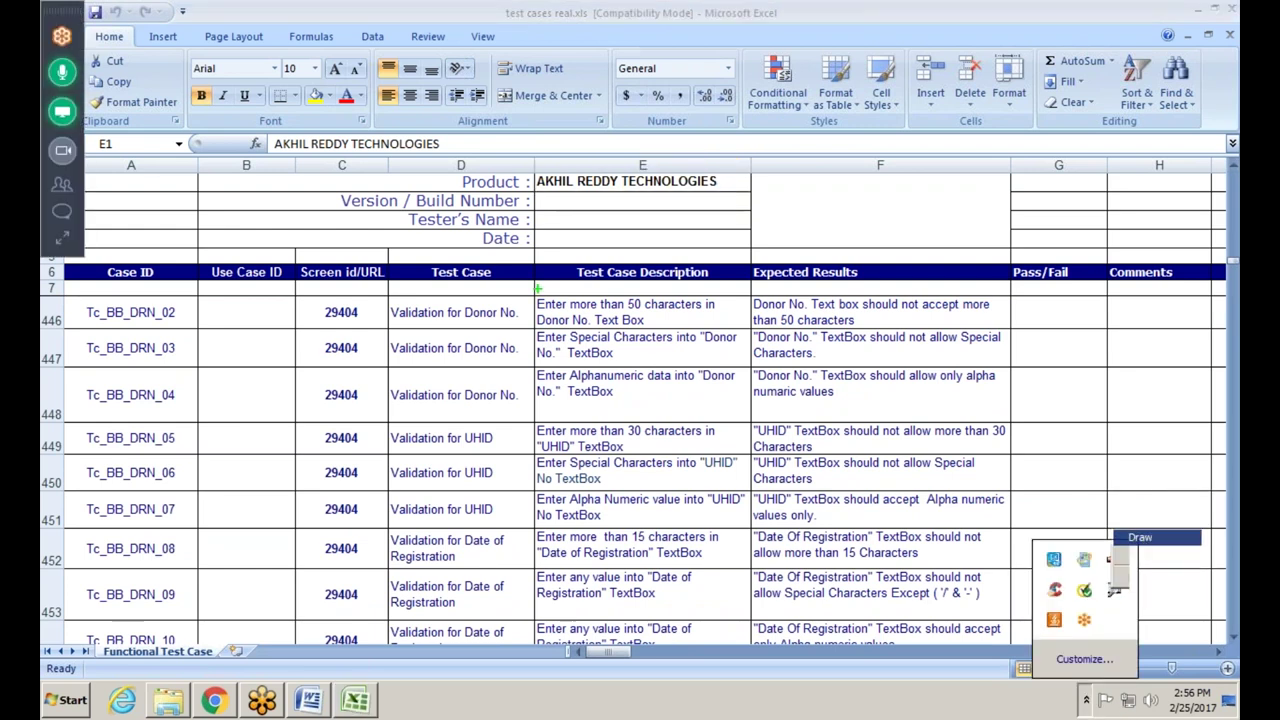
mouse_move(588, 292)
mouse_down()
mouse_move(536, 292)
mouse_move(521, 312)
mouse_move(545, 328)
mouse_move(726, 318)
mouse_move(724, 290)
mouse_move(575, 289)
mouse_up()
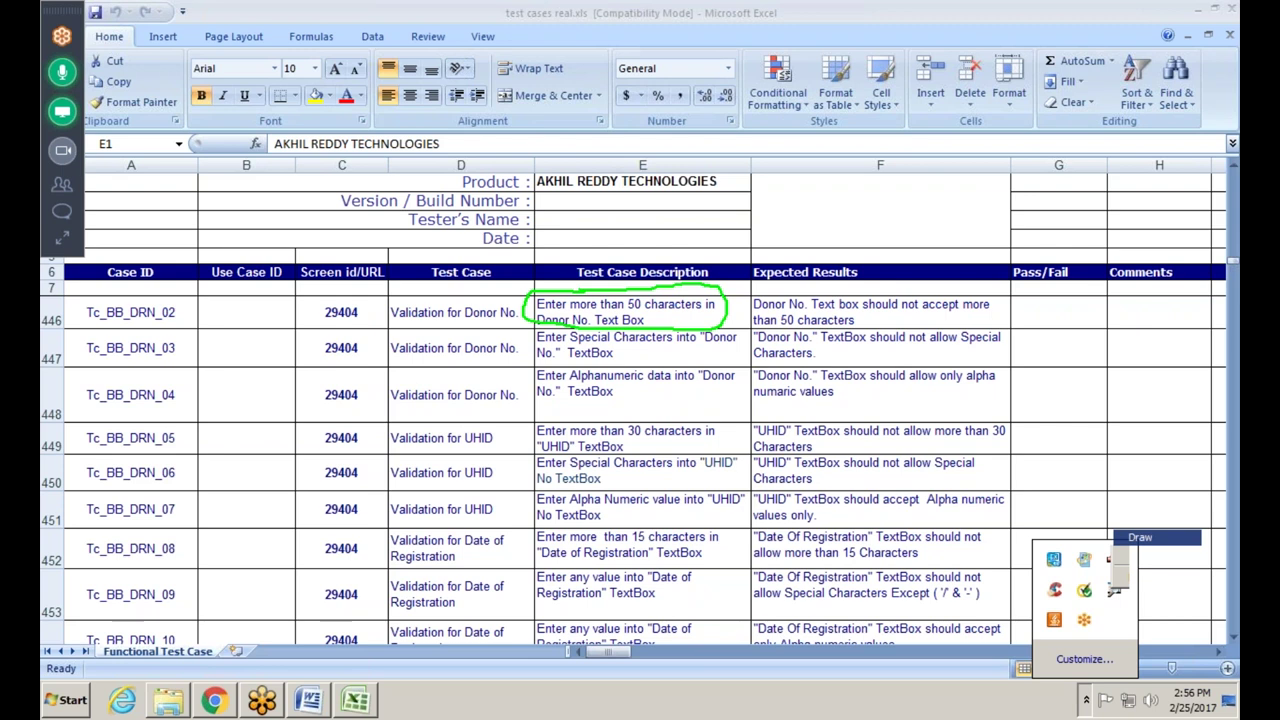
mouse_move(860, 290)
mouse_down()
mouse_move(752, 286)
mouse_move(738, 312)
mouse_move(800, 326)
mouse_move(1018, 305)
mouse_move(980, 280)
mouse_move(780, 281)
mouse_up()
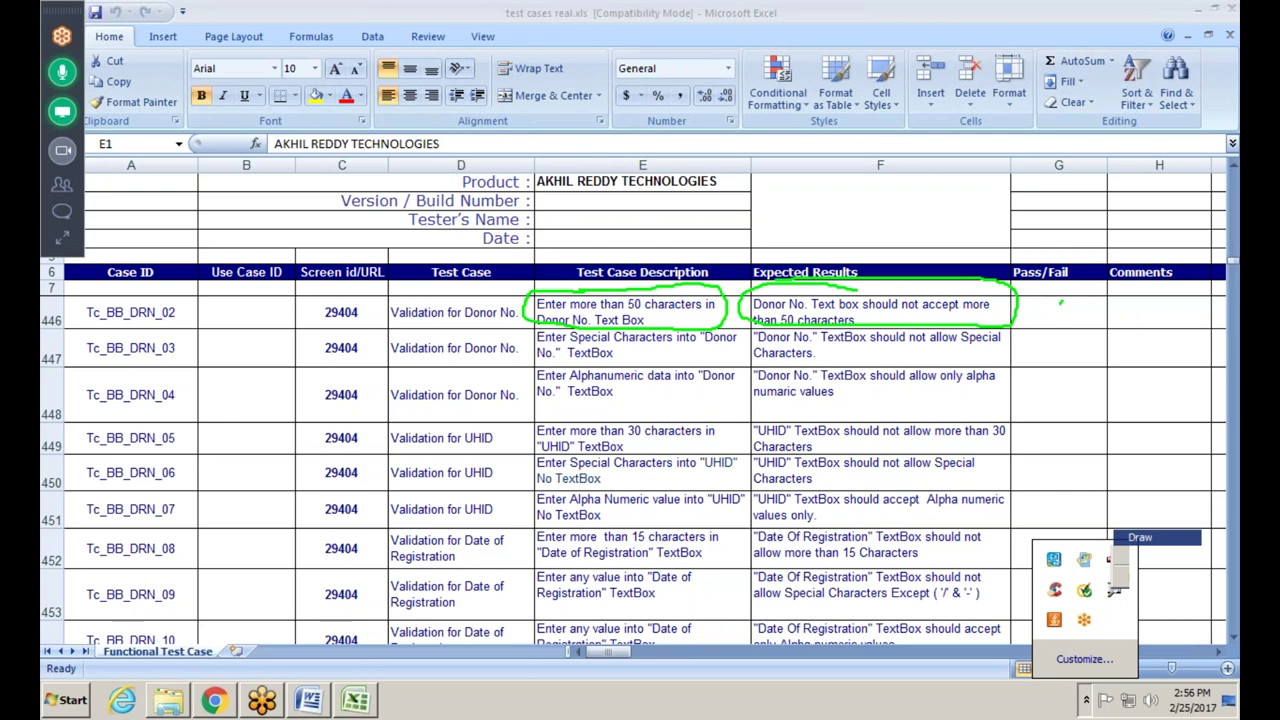
- Handwrite "50 +ve" and "51 -ve" beside Tc_BB_DRN_02, and outline the Tc_BB_DRN_03 expected result, adding short lines from both results
mouse_move(1060, 300)
mouse_down()
mouse_move(1082, 316)
mouse_move(1058, 318)
mouse_move(1092, 294)
mouse_move(1160, 316)
mouse_move(1186, 282)
mouse_move(1200, 302)
mouse_up()
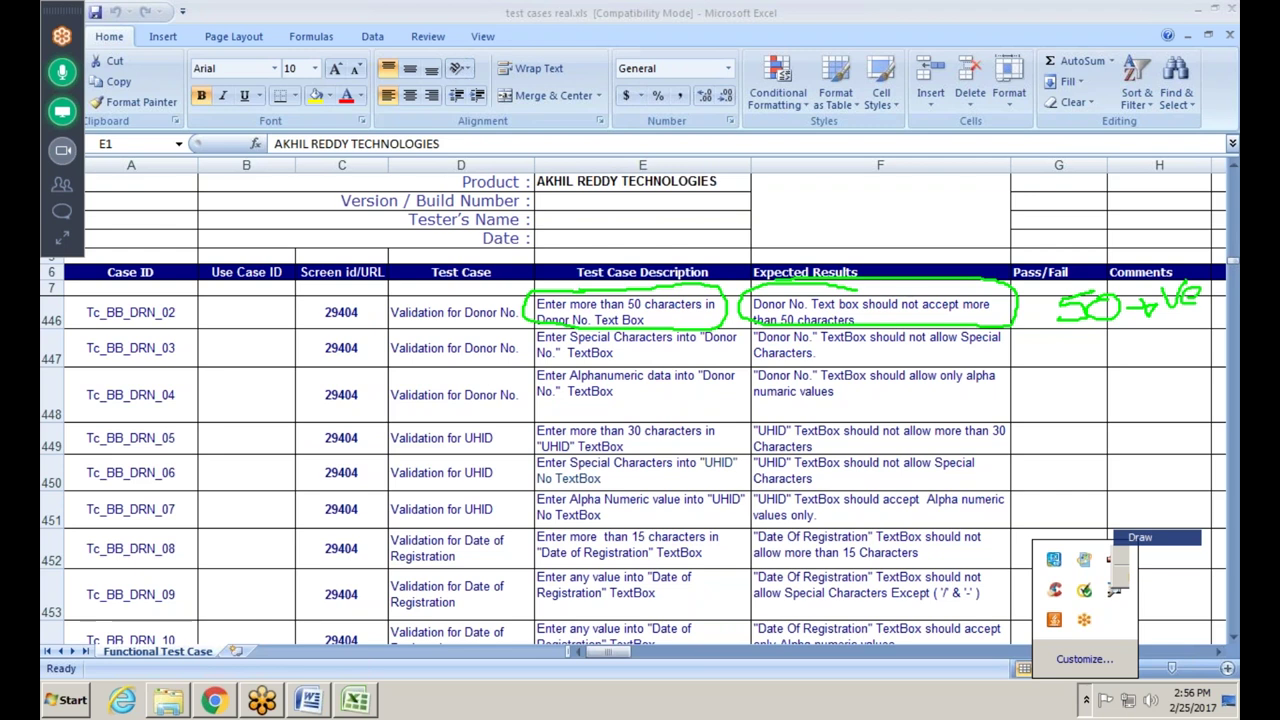
mouse_move(1084, 334)
mouse_down()
mouse_move(1098, 348)
mouse_move(1082, 360)
mouse_move(1113, 327)
mouse_move(1127, 357)
mouse_move(1200, 318)
mouse_move(1218, 336)
mouse_up()
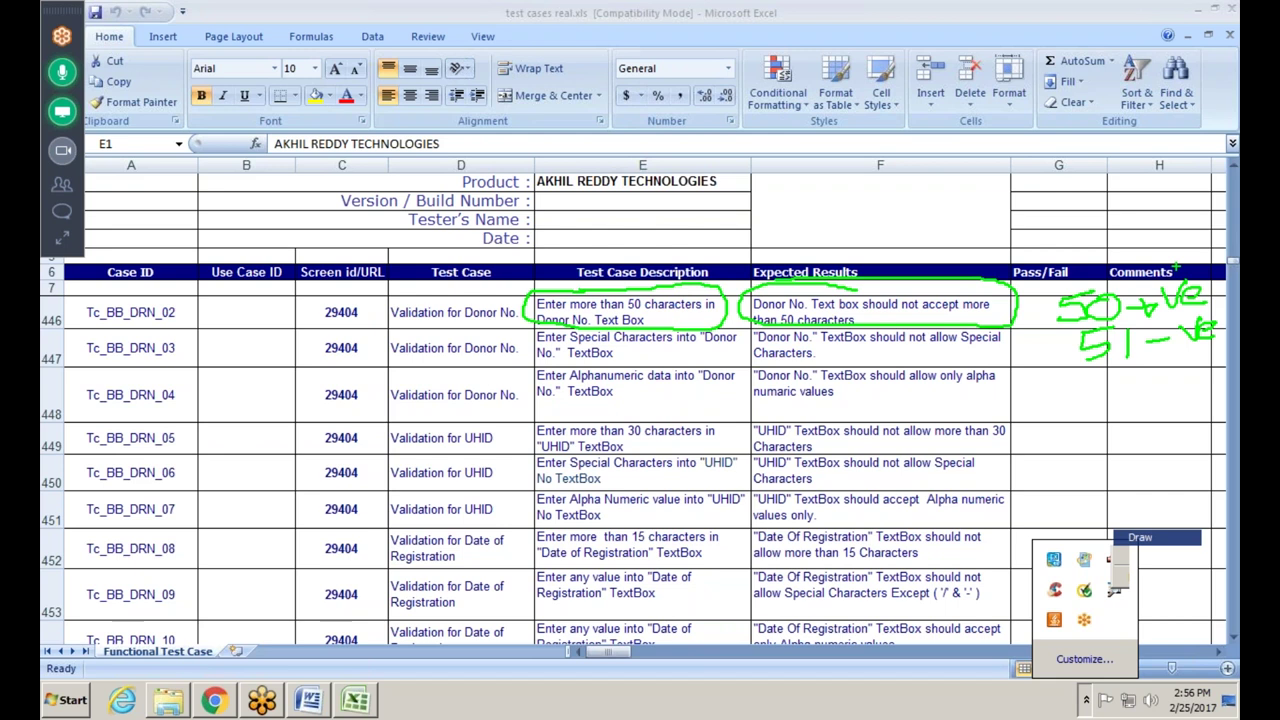
mouse_move(756, 322)
mouse_down()
mouse_move(718, 334)
mouse_move(714, 354)
mouse_move(998, 364)
mouse_move(1004, 324)
mouse_up()
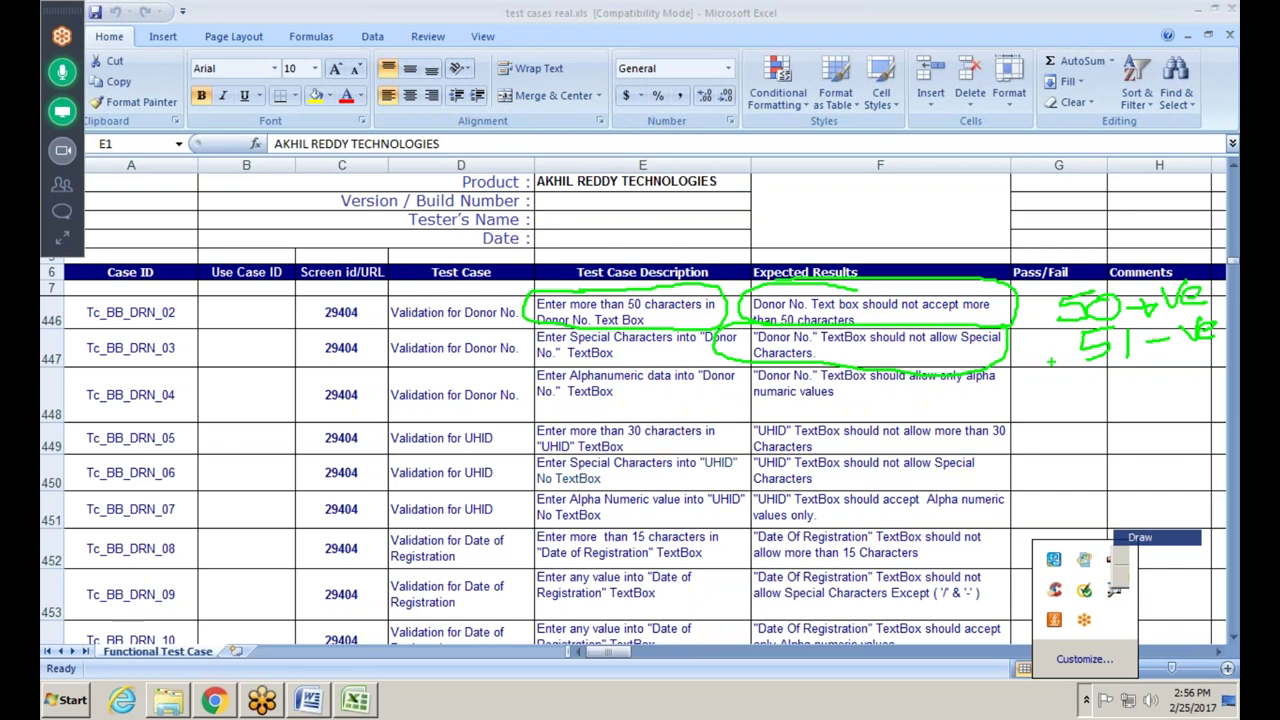
drag(993, 350, 1077, 377)
drag(994, 363, 1075, 393)
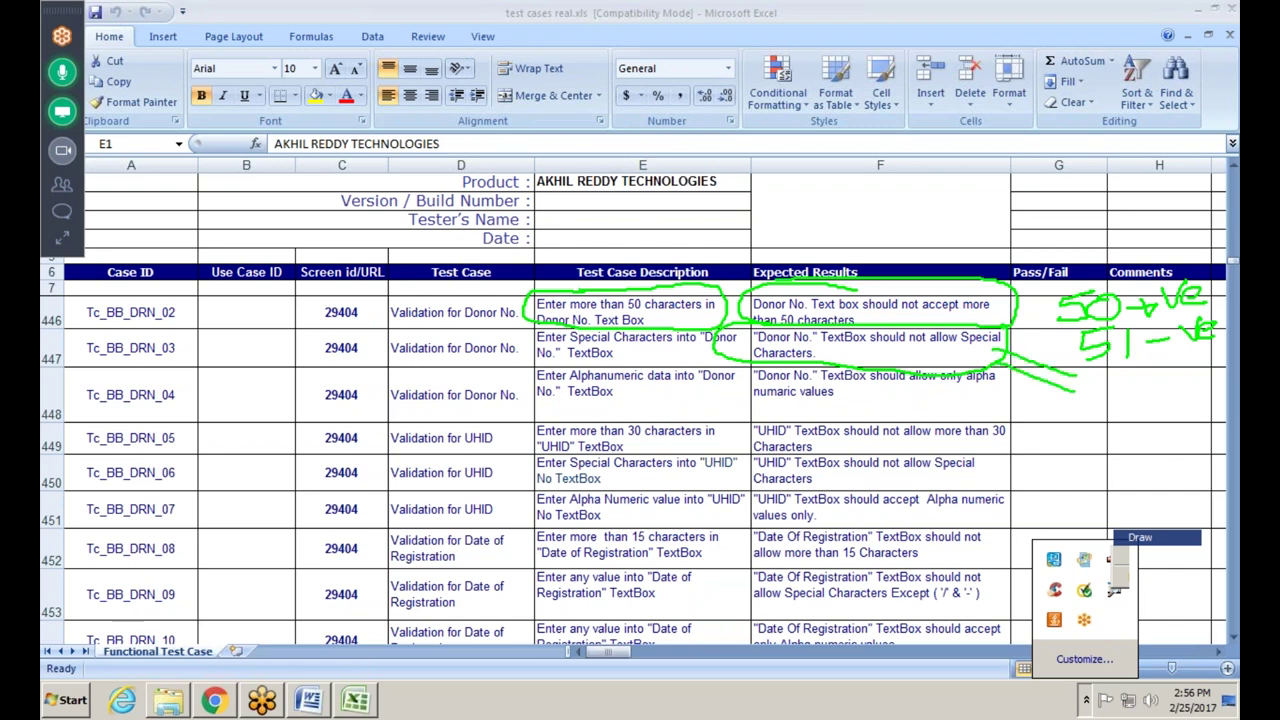
mouse_move(994, 298)
mouse_down()
mouse_move(1054, 300)
mouse_move(1048, 326)
mouse_up()
- Outline in green the expected results of test cases Tc_BB_DRN_04 through Tc_BB_DRN_07
mouse_move(746, 366)
mouse_down()
mouse_move(714, 390)
mouse_move(754, 418)
mouse_move(972, 418)
mouse_move(1020, 404)
mouse_move(1020, 386)
mouse_move(1020, 404)
mouse_up()
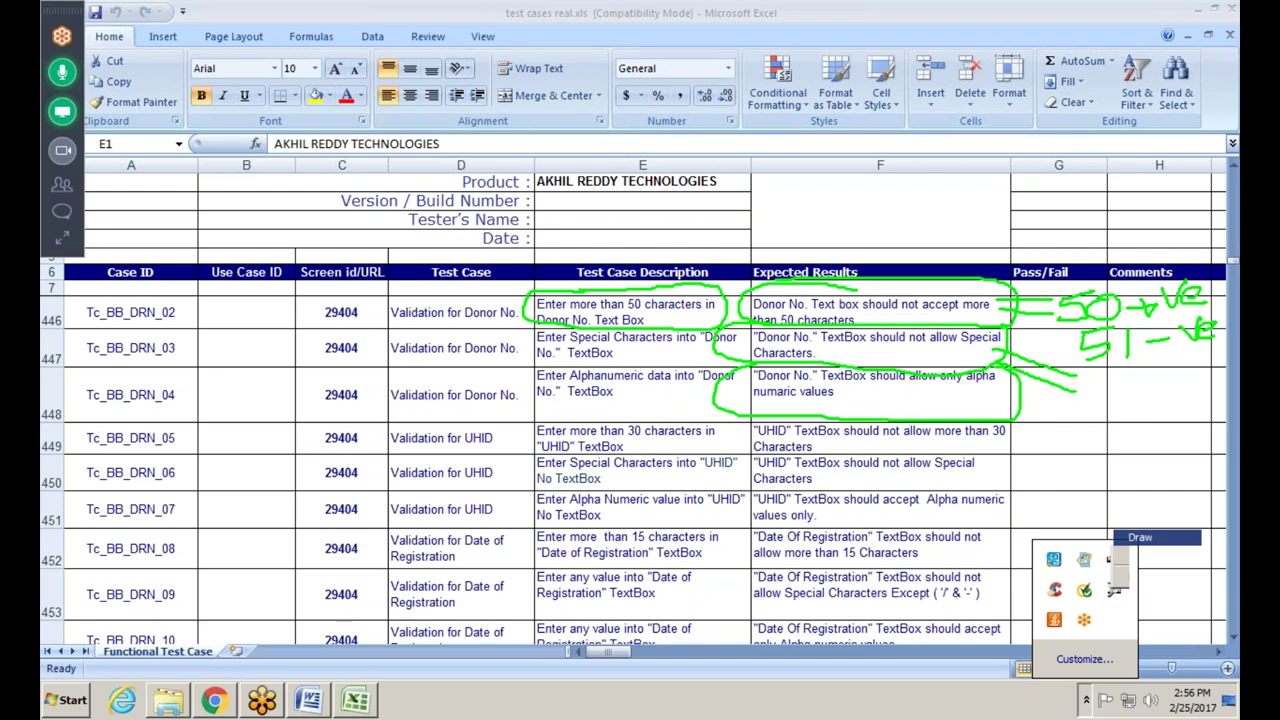
mouse_move(750, 420)
mouse_down()
mouse_move(708, 434)
mouse_move(750, 456)
mouse_move(1018, 432)
mouse_up()
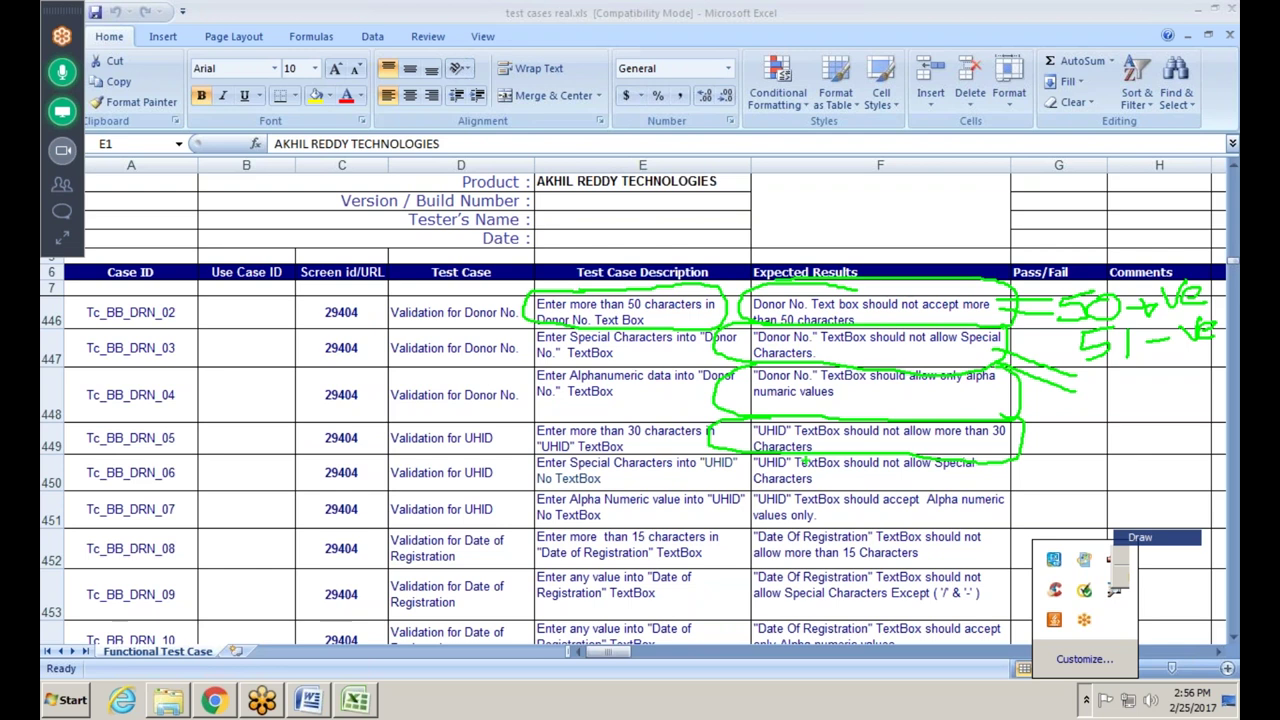
mouse_move(752, 446)
mouse_down()
mouse_move(760, 490)
mouse_move(1012, 486)
mouse_move(1018, 458)
mouse_up()
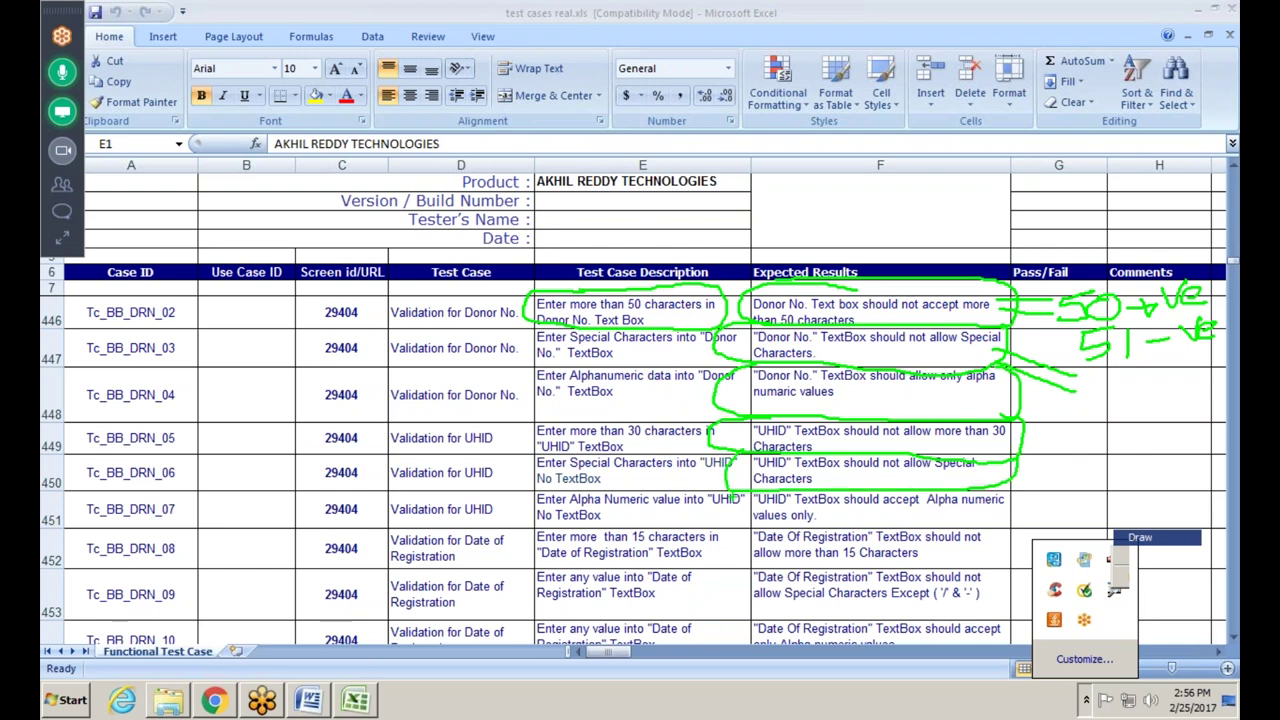
mouse_move(740, 498)
mouse_down()
mouse_move(738, 530)
mouse_move(998, 530)
mouse_move(1020, 498)
mouse_move(1012, 470)
mouse_up()
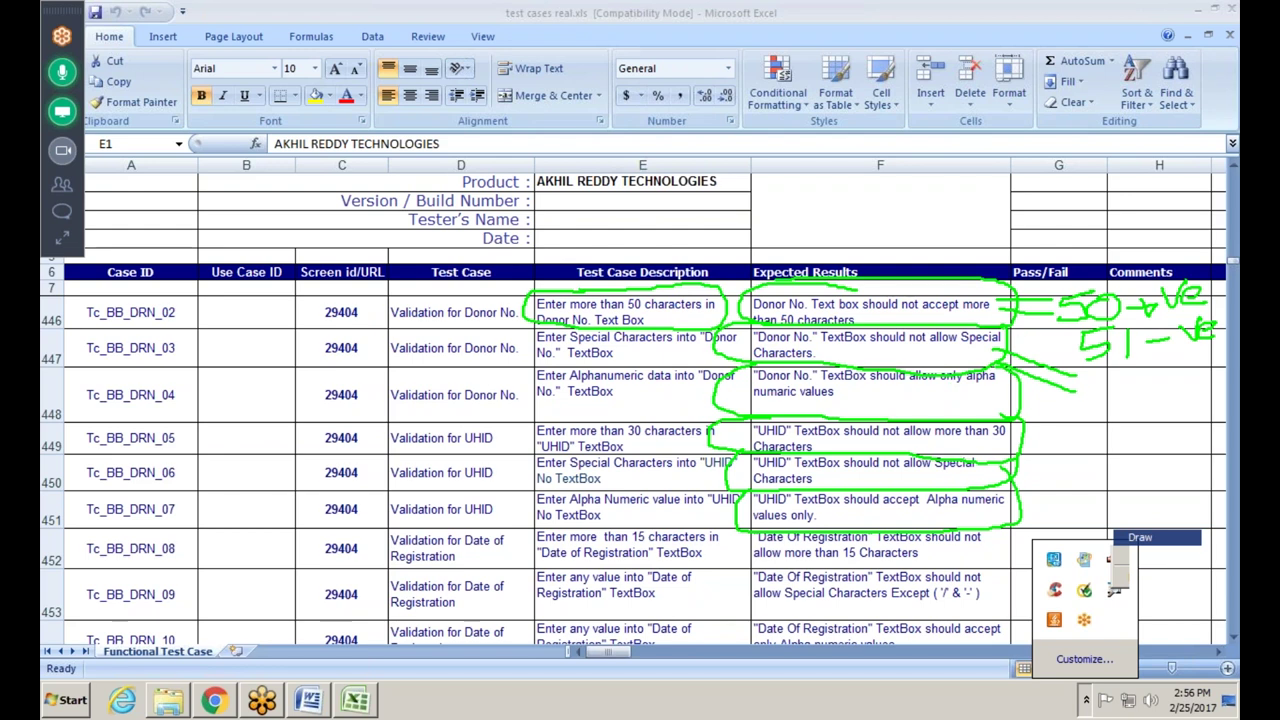
- Draw a curved arrow down to the Pass/Fail heading, and handwrite "customer Req" and "actual val" on either side of it
mouse_move(950, 198)
mouse_down()
mouse_move(974, 172)
mouse_move(1024, 196)
mouse_move(1052, 258)
mouse_move(1068, 224)
mouse_move(1092, 258)
mouse_move(1098, 234)
mouse_move(1122, 250)
mouse_up()
click(1090, 237)
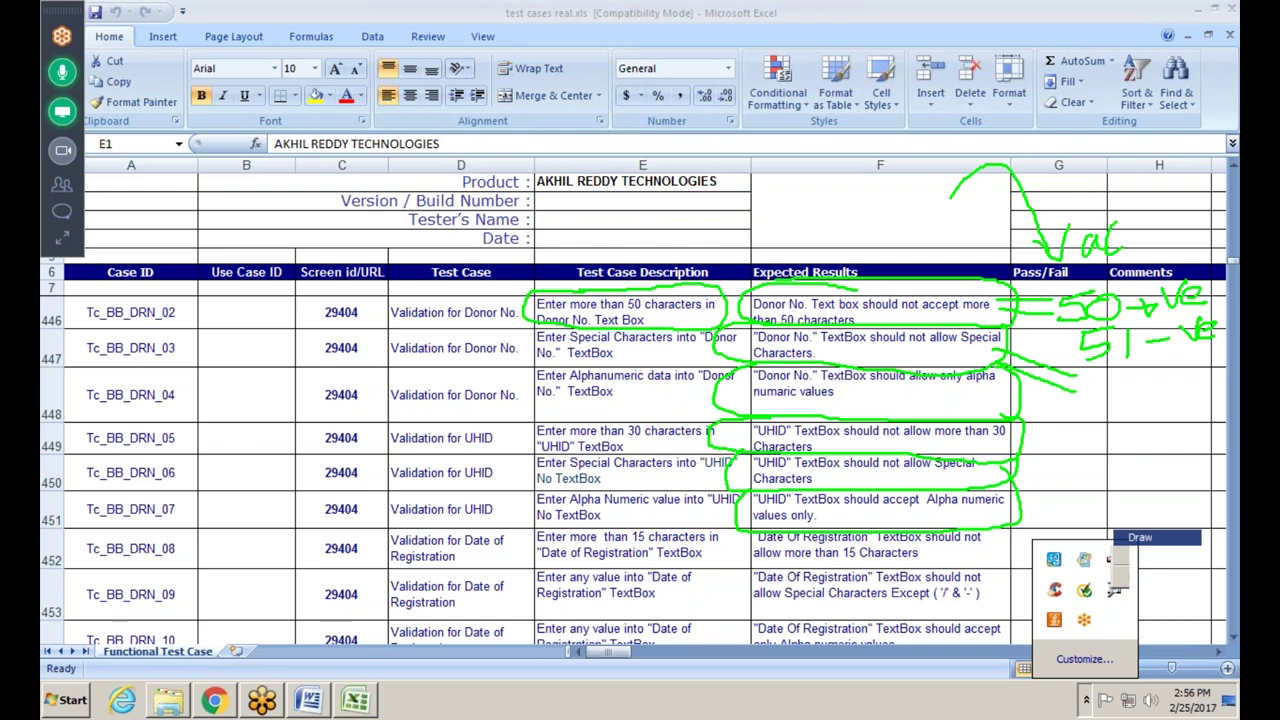
drag(1122, 182, 1126, 228)
mouse_move(1118, 248)
mouse_down()
mouse_move(1140, 216)
mouse_move(1198, 200)
mouse_move(1162, 162)
mouse_up()
mouse_move(1196, 200)
mouse_down()
mouse_move(1224, 176)
mouse_move(1216, 198)
mouse_move(1224, 166)
mouse_up()
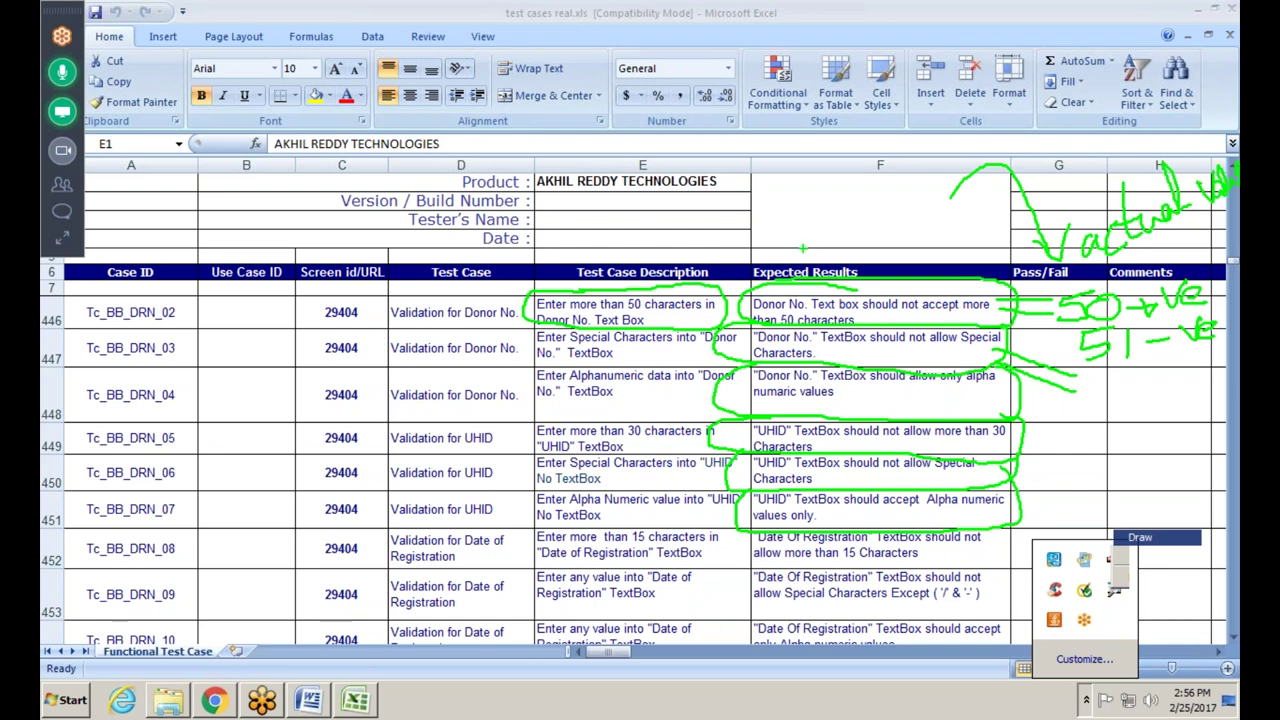
mouse_move(808, 234)
mouse_down()
mouse_move(788, 256)
mouse_move(830, 246)
mouse_move(838, 230)
mouse_move(850, 238)
mouse_move(840, 246)
mouse_move(852, 176)
mouse_up()
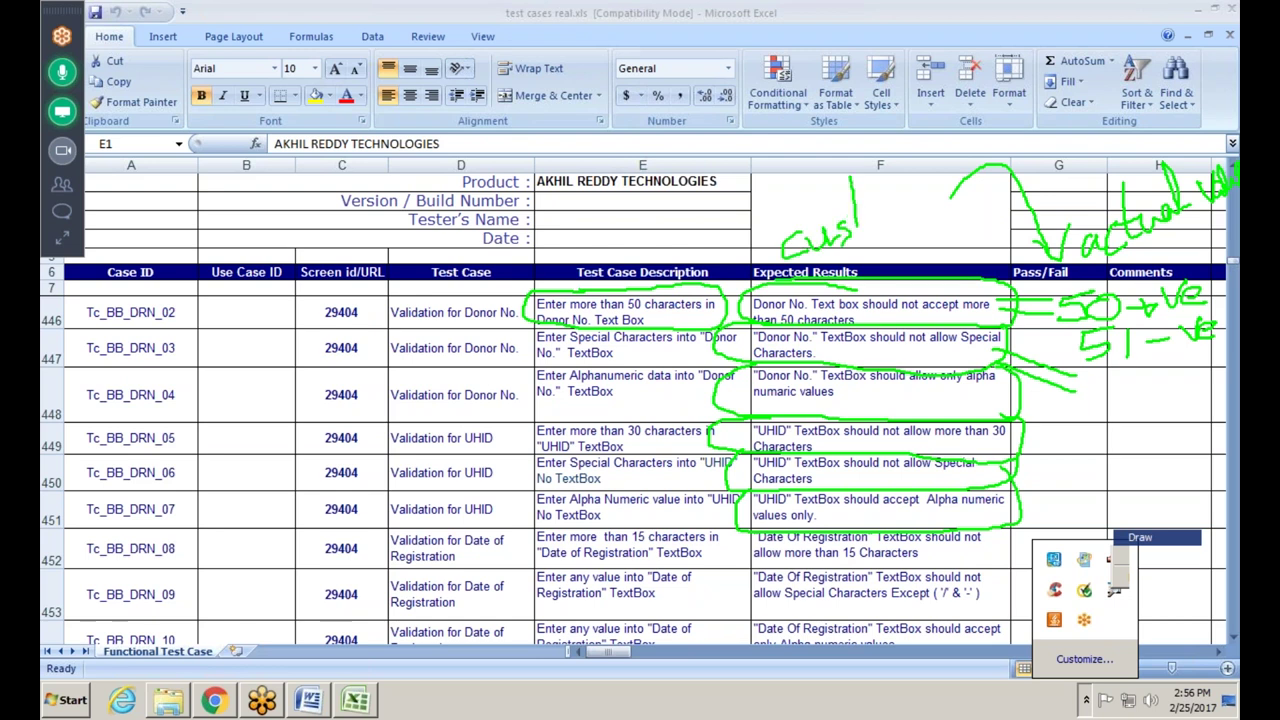
mouse_move(844, 230)
mouse_down()
mouse_move(948, 196)
mouse_move(950, 222)
mouse_up()
mouse_move(972, 210)
mouse_down()
mouse_move(974, 244)
mouse_move(998, 242)
mouse_move(998, 220)
mouse_move(1014, 250)
mouse_move(1024, 218)
mouse_up()
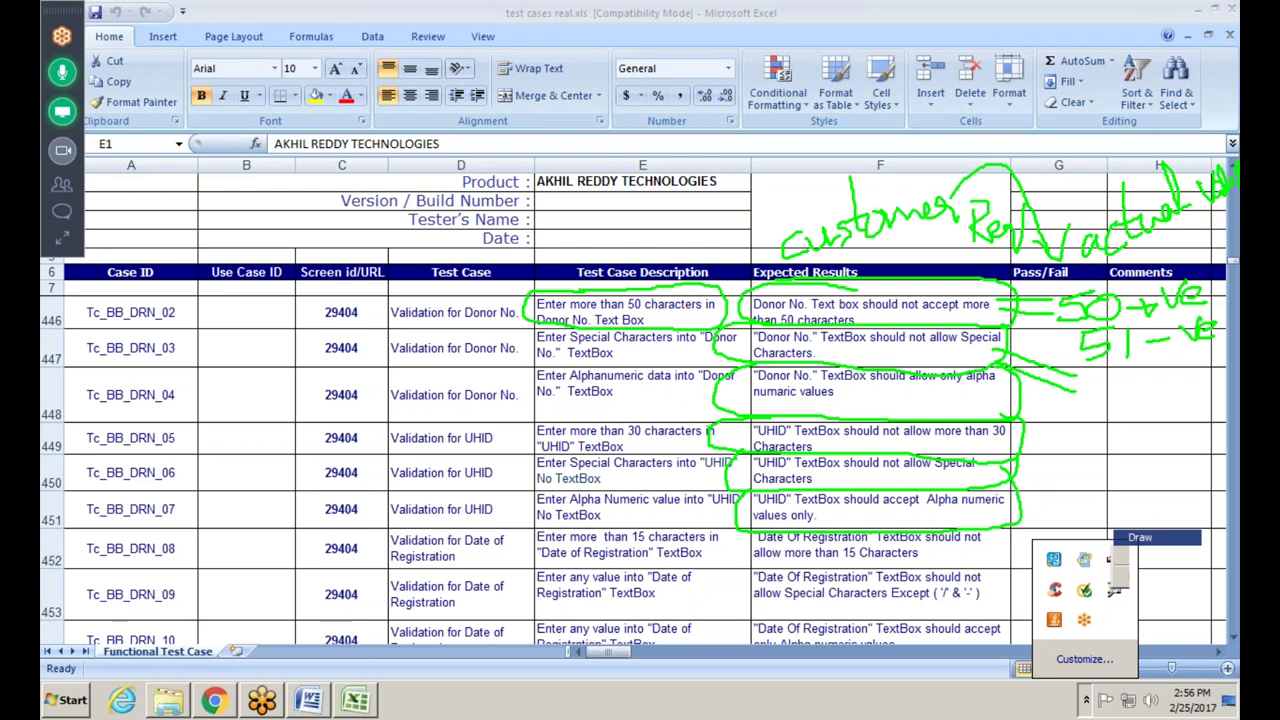
- Underline the handwritten "actual val" and draw a green box around the Pass/Fail column heading
drag(1206, 210, 1150, 252)
drag(1178, 190, 1190, 184)
mouse_move(1076, 264)
mouse_down()
mouse_move(1028, 266)
mouse_move(1018, 287)
mouse_move(1090, 286)
mouse_move(1092, 266)
mouse_up()
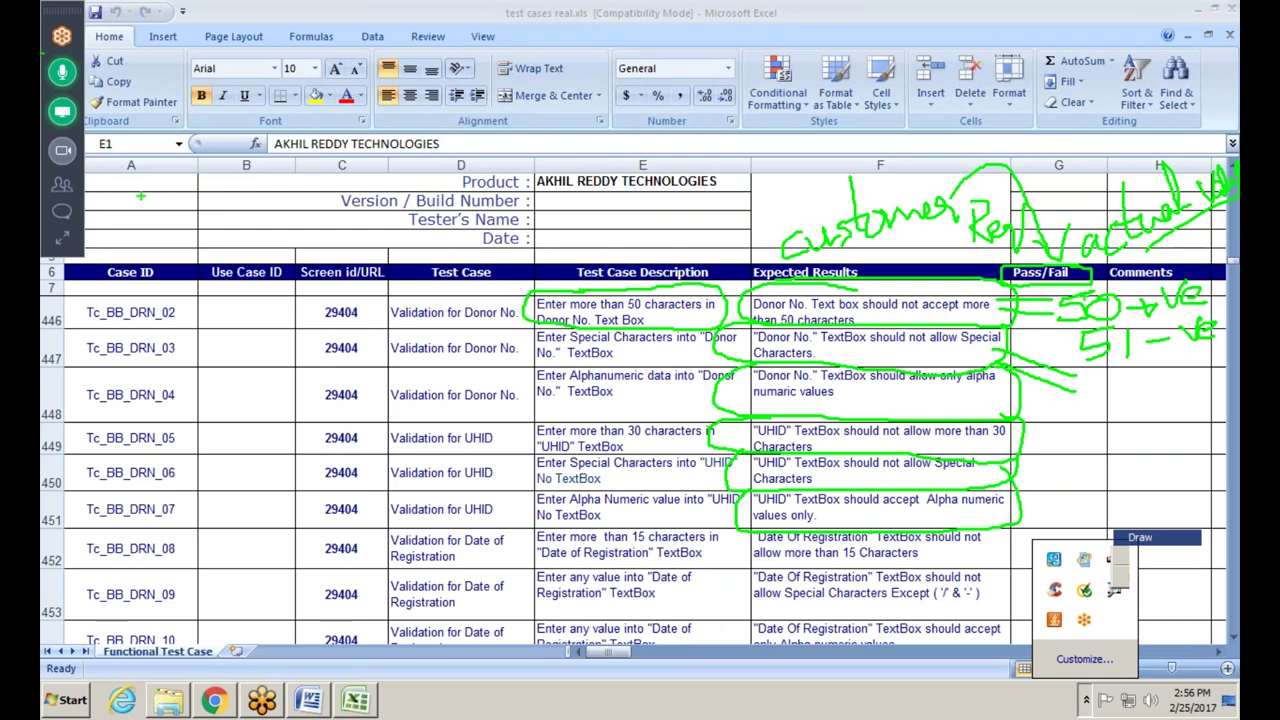
mouse_move(143, 180)
mouse_down()
mouse_move(178, 188)
mouse_move(168, 205)
mouse_move(296, 176)
mouse_move(292, 190)
mouse_move(276, 192)
mouse_move(302, 164)
mouse_move(314, 196)
mouse_move(336, 176)
mouse_move(328, 206)
mouse_move(354, 192)
mouse_move(304, 184)
mouse_move(356, 180)
mouse_up()
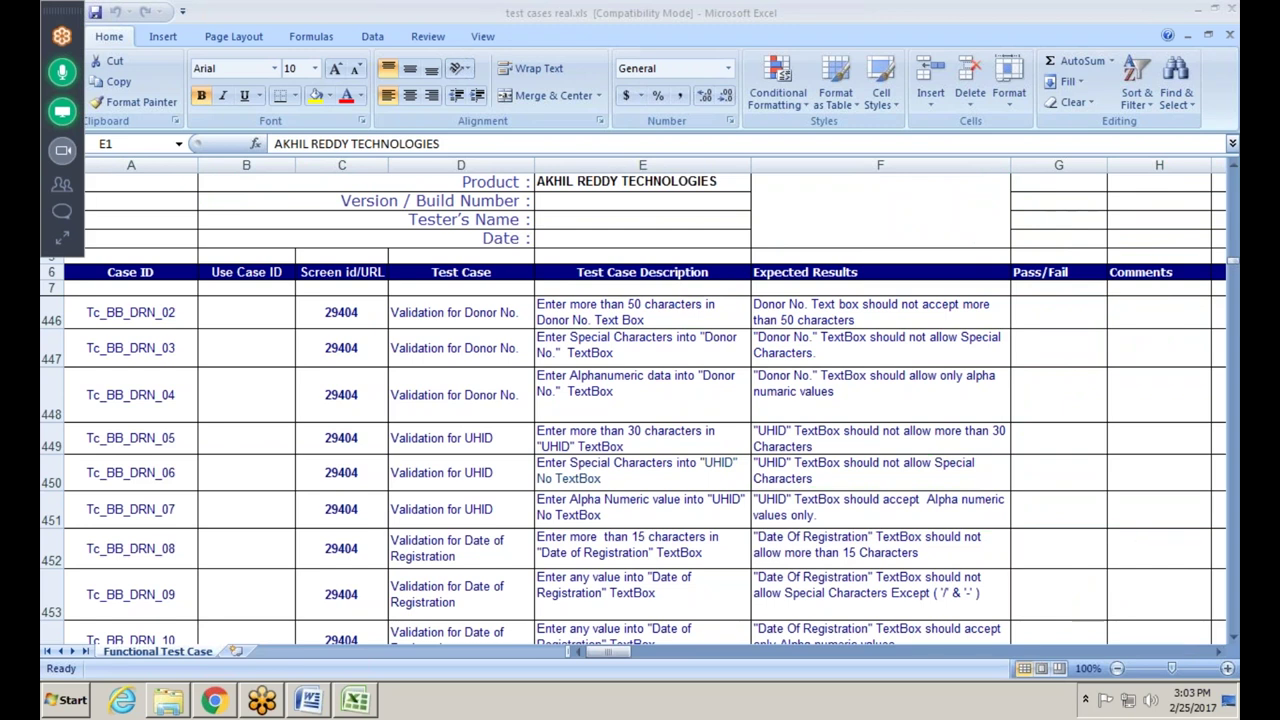
- Minimize the workbook, close the folder window and start ZoomIt's Draw mode on the empty desktop
click(1197, 9)
click(1231, 9)
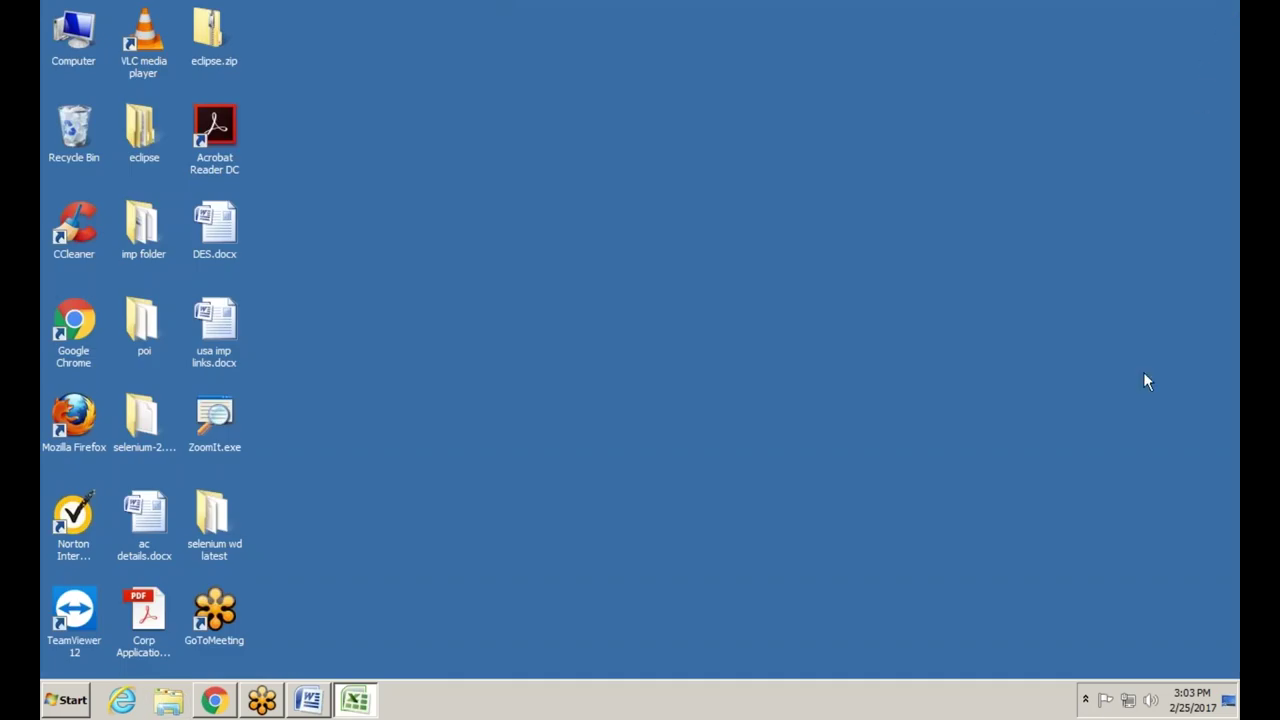
click(1088, 704)
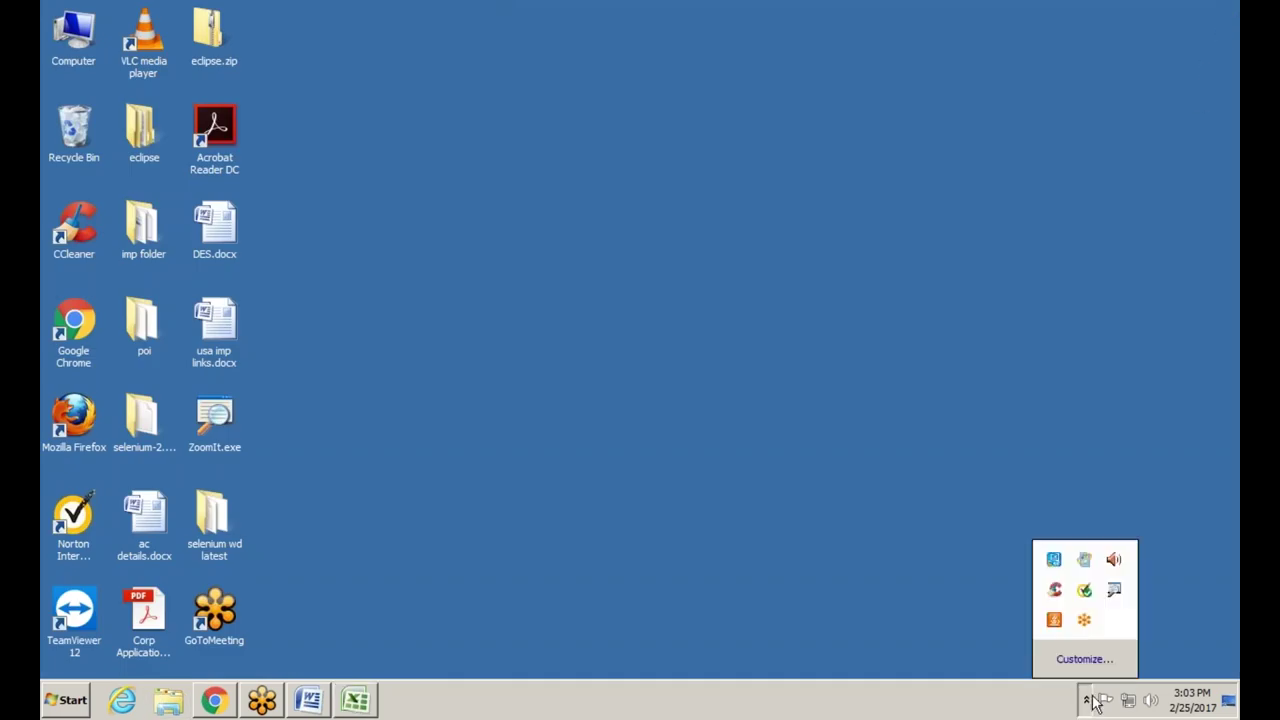
right_click(1113, 592)
click(1168, 538)
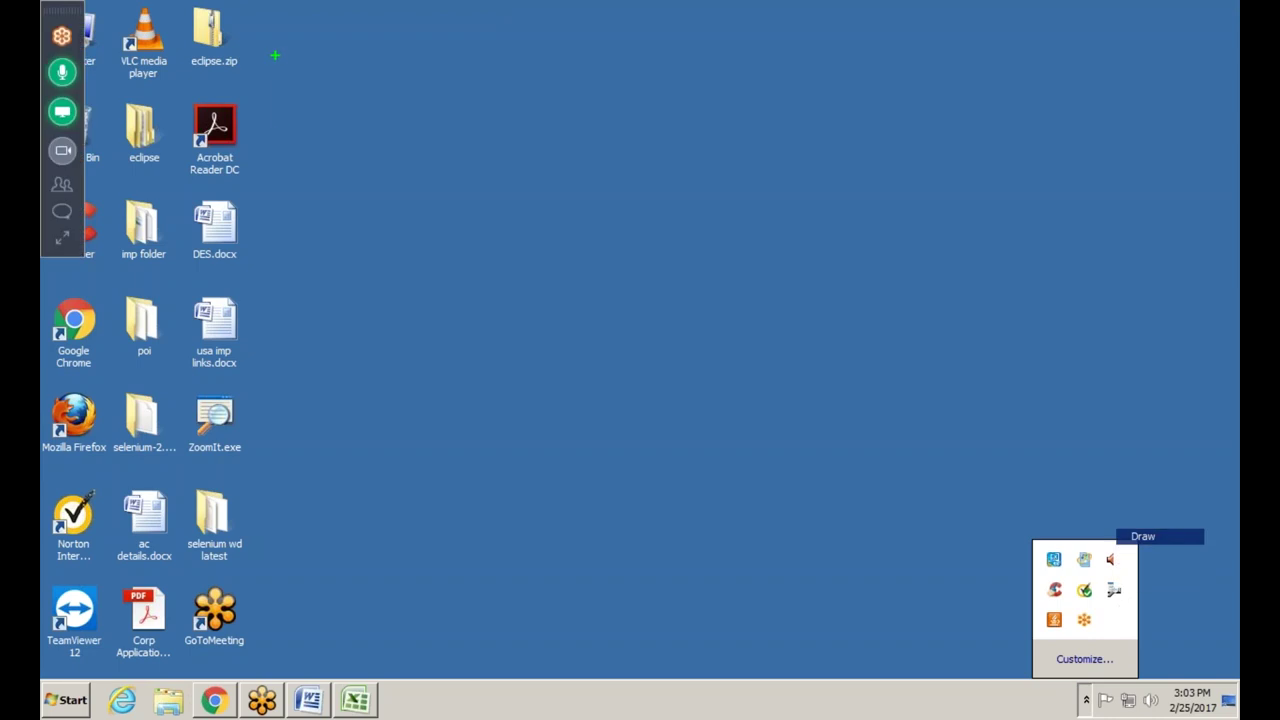
- Write "seviority" in green text on the desktop, with "seariousness of the defect" on the line below
drag(282, 68, 282, 128)
text(sevio)
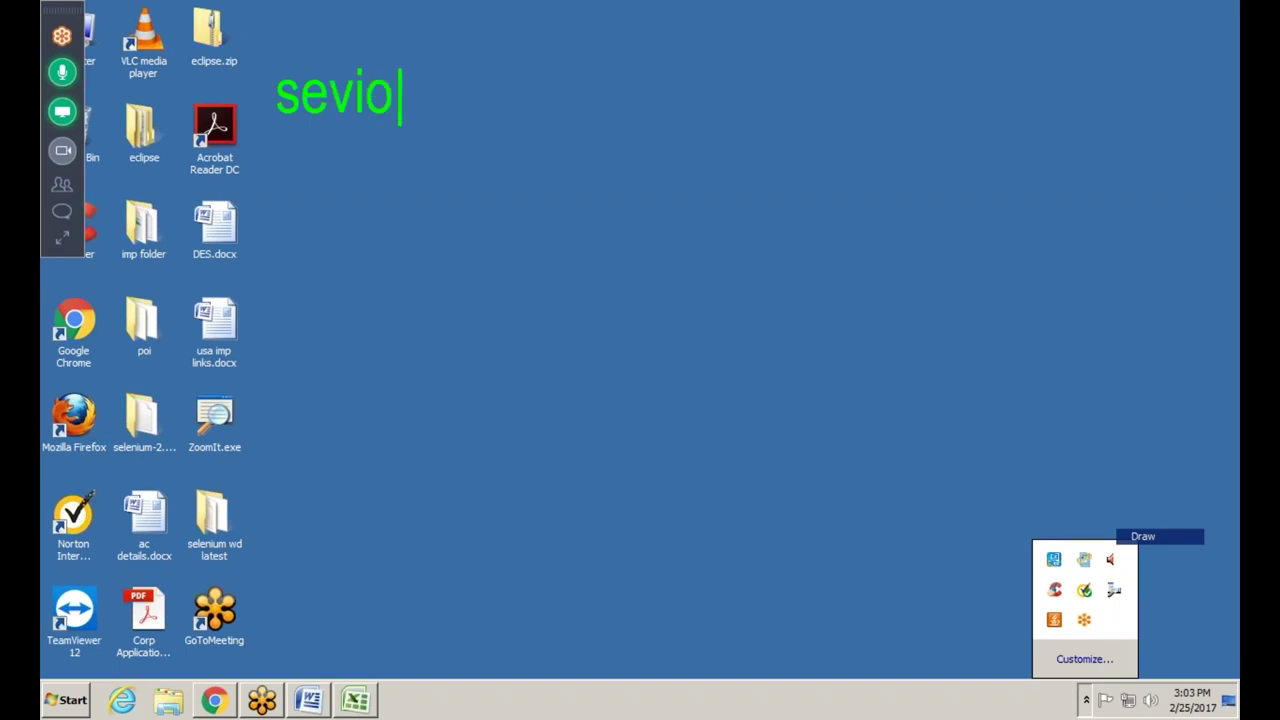
text(rity)
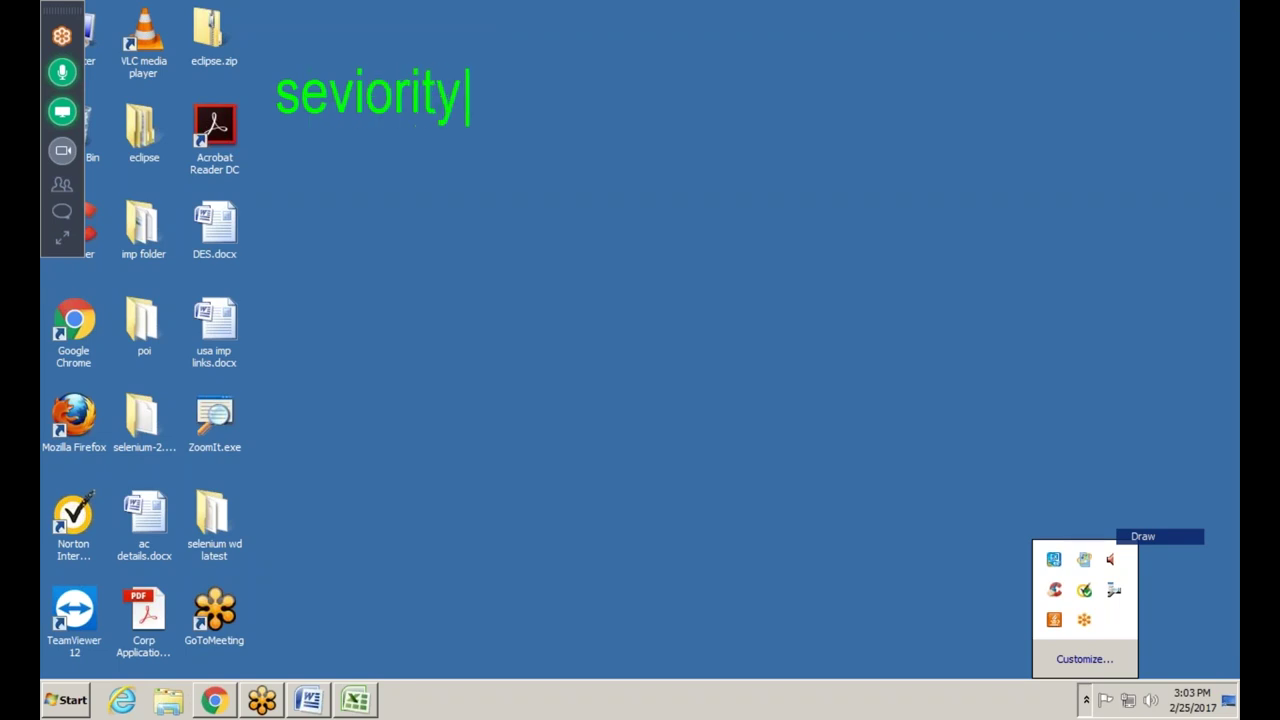
key(Return)
text(seariou)
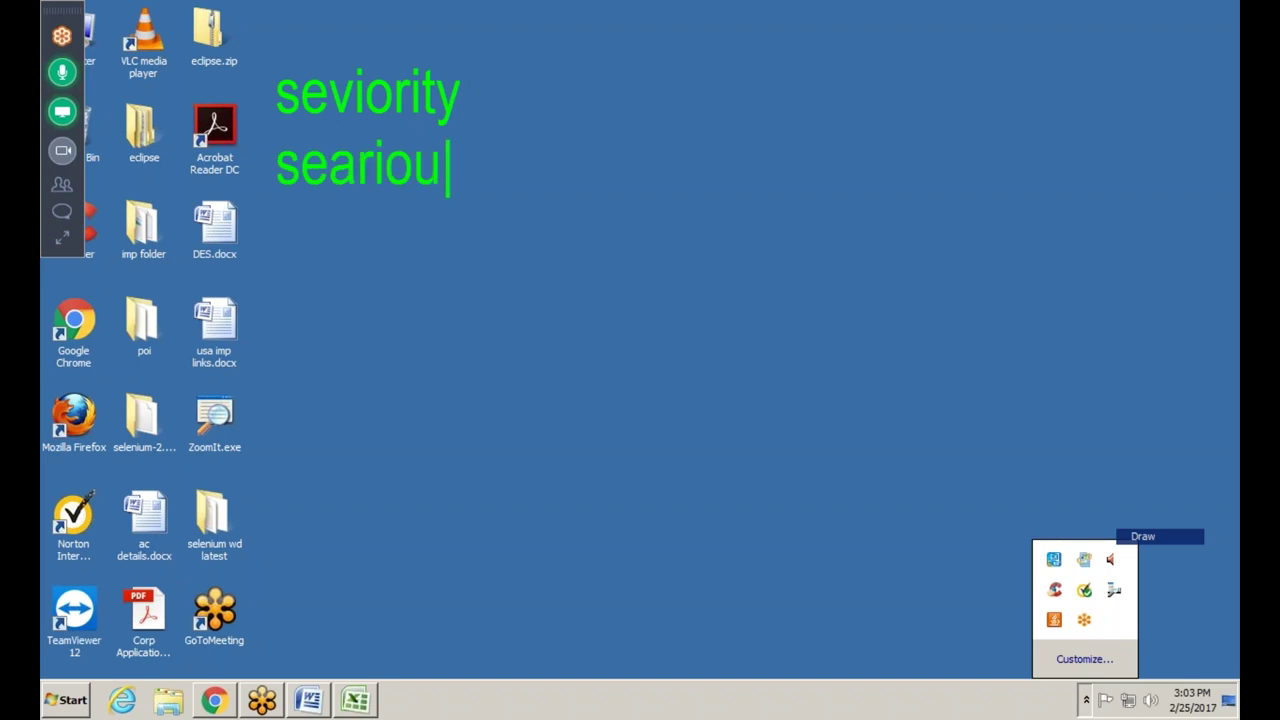
text(sne)
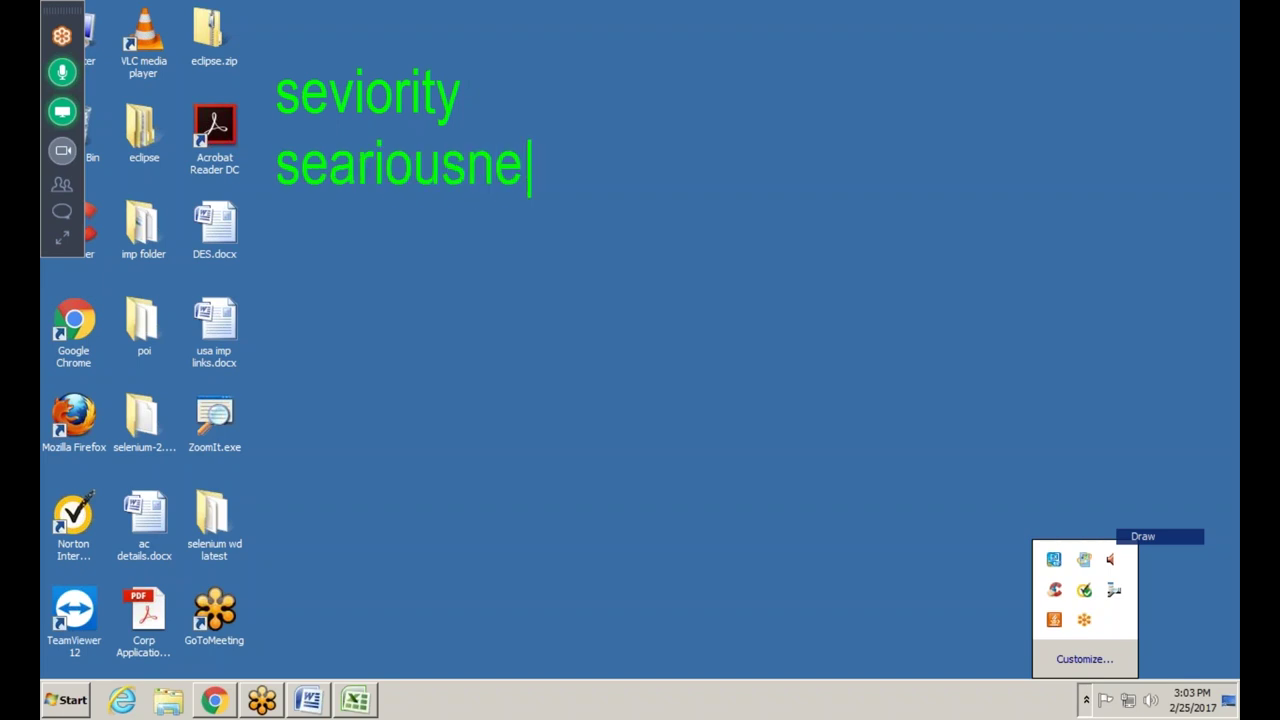
text(ss o)
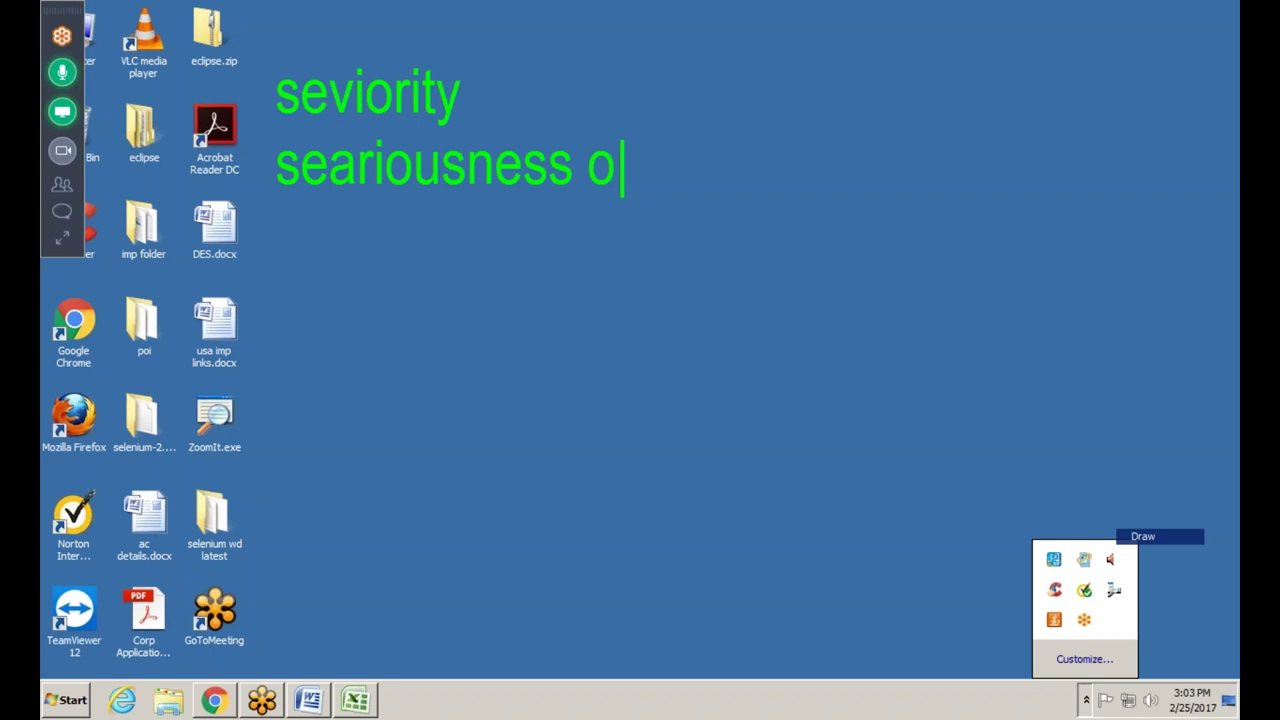
text(f the de)
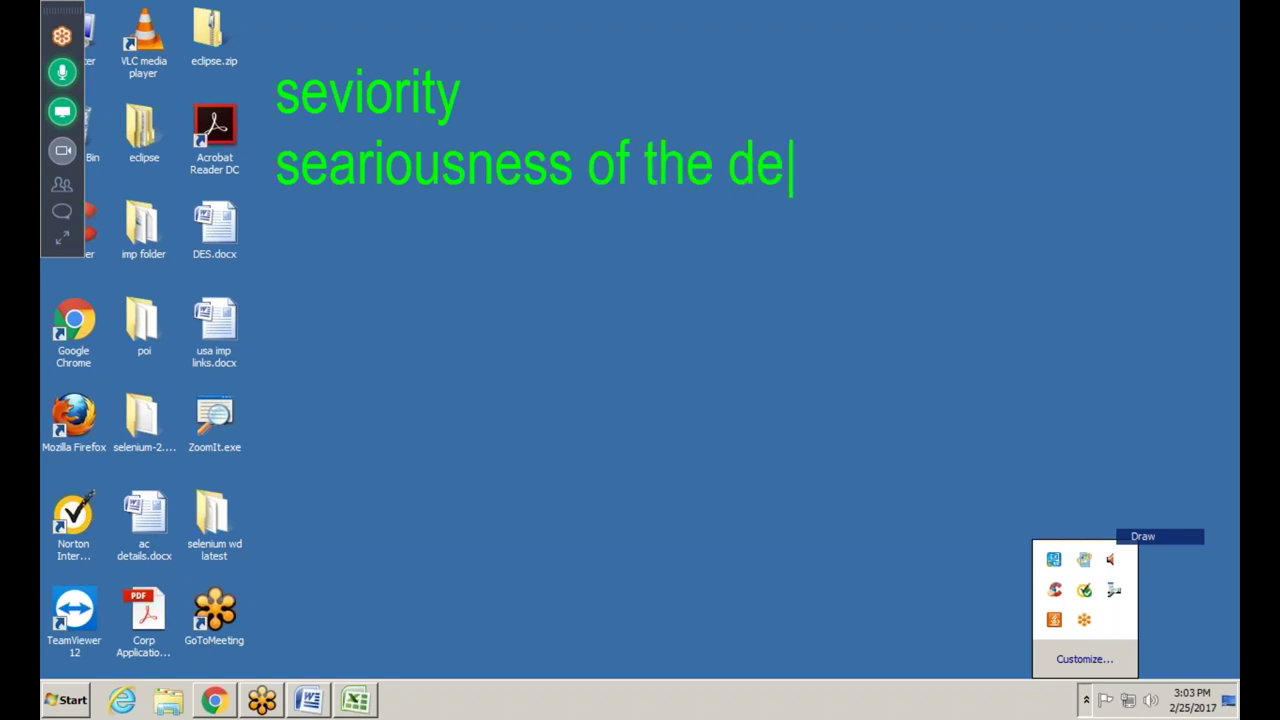
text(fect)
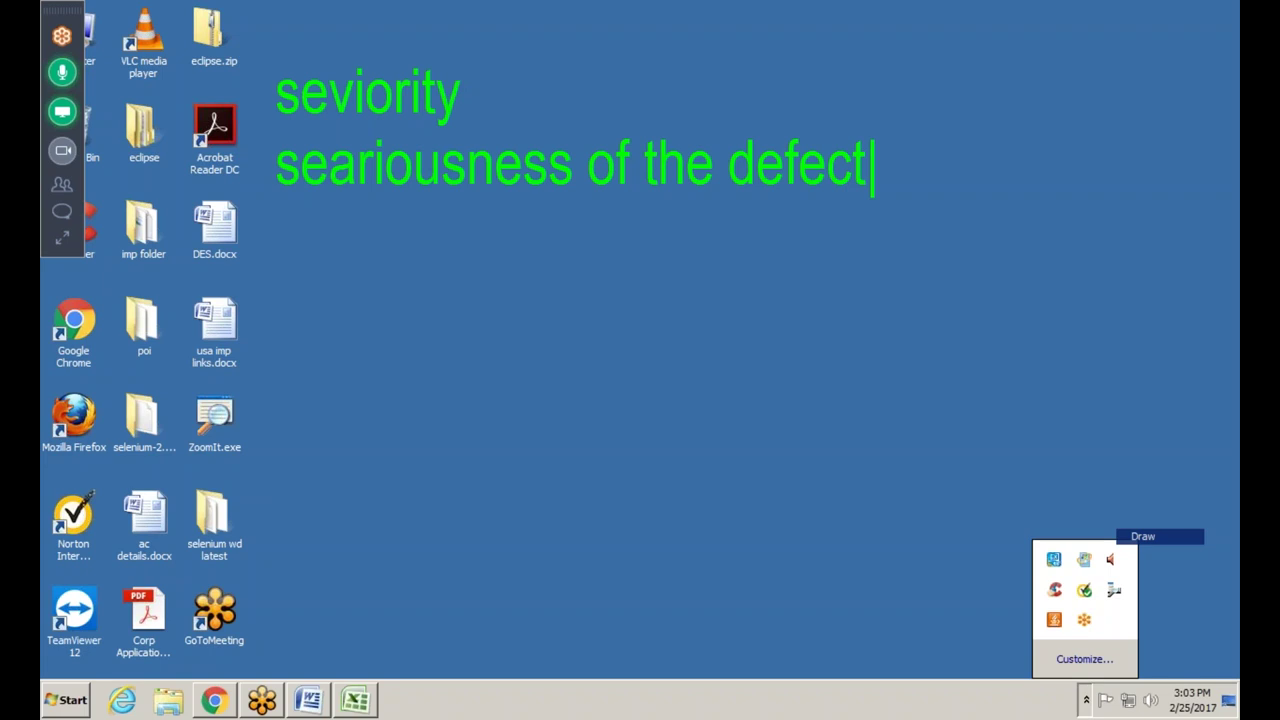
- Add "fatal" as the third line of green text, correcting the misspelled "falta"
key(Return)
text(falta)
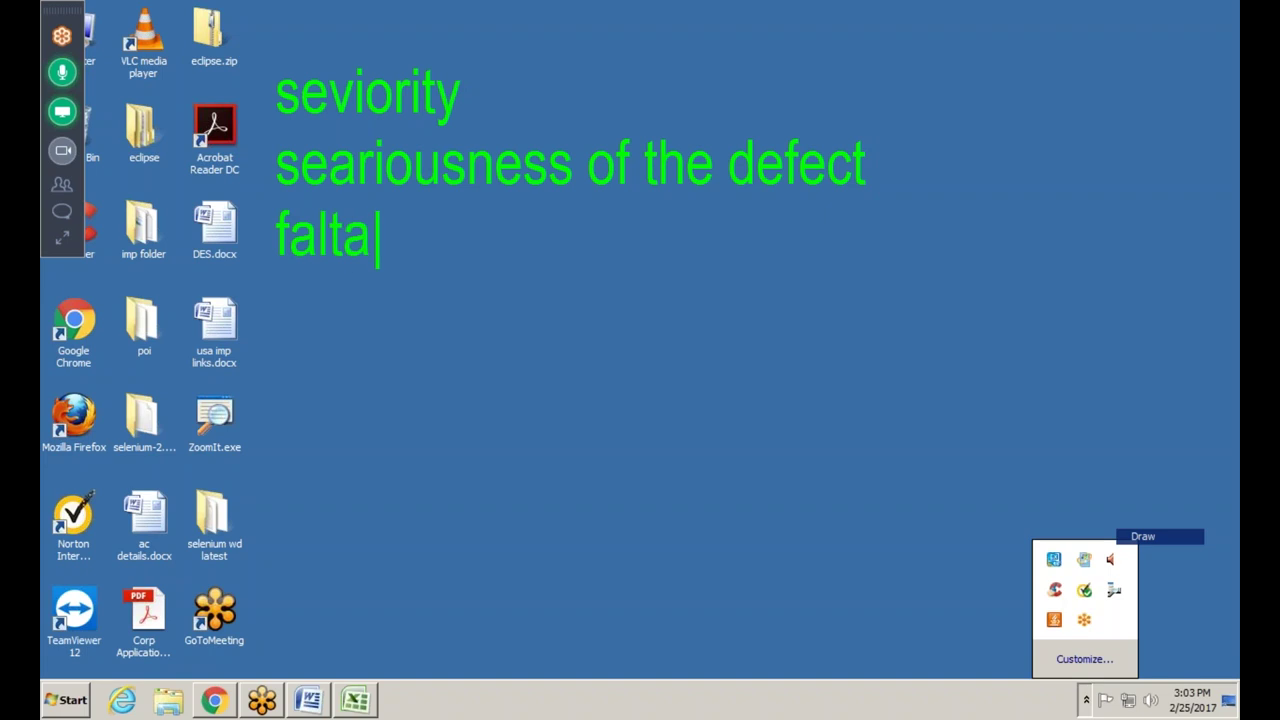
key(BackSpace)
key(BackSpace)
key(BackSpace)
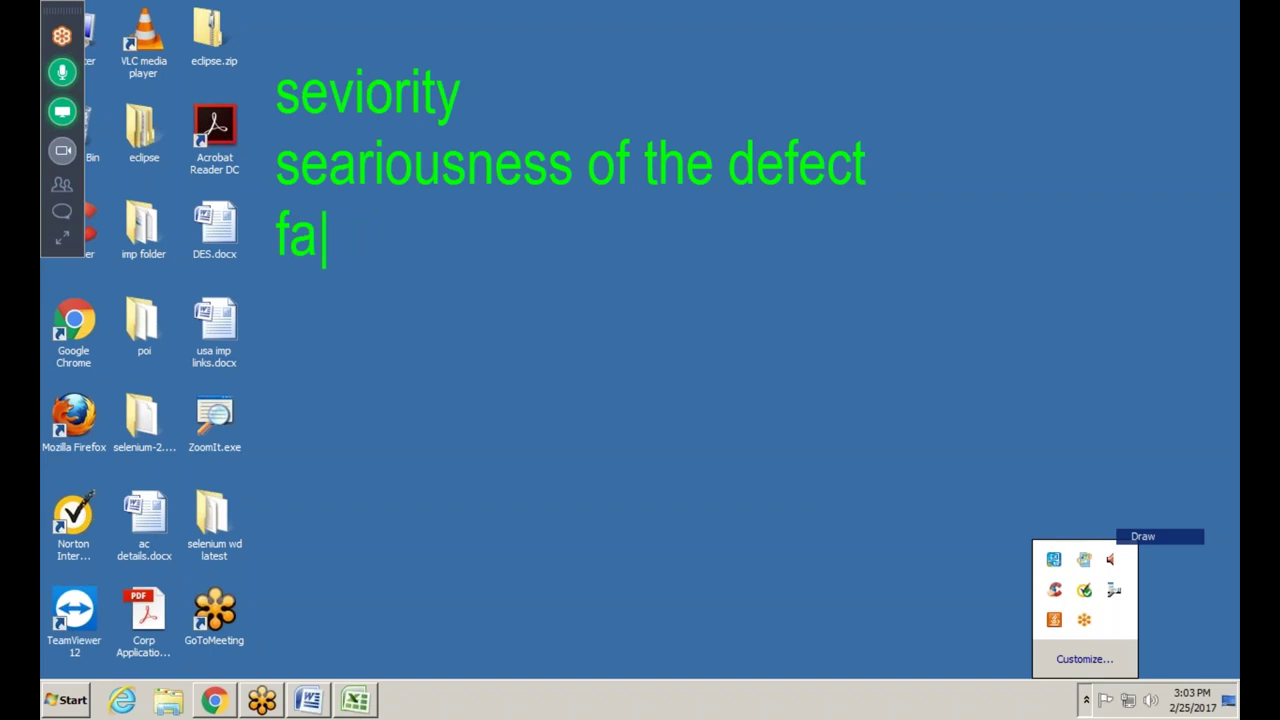
text(tal)
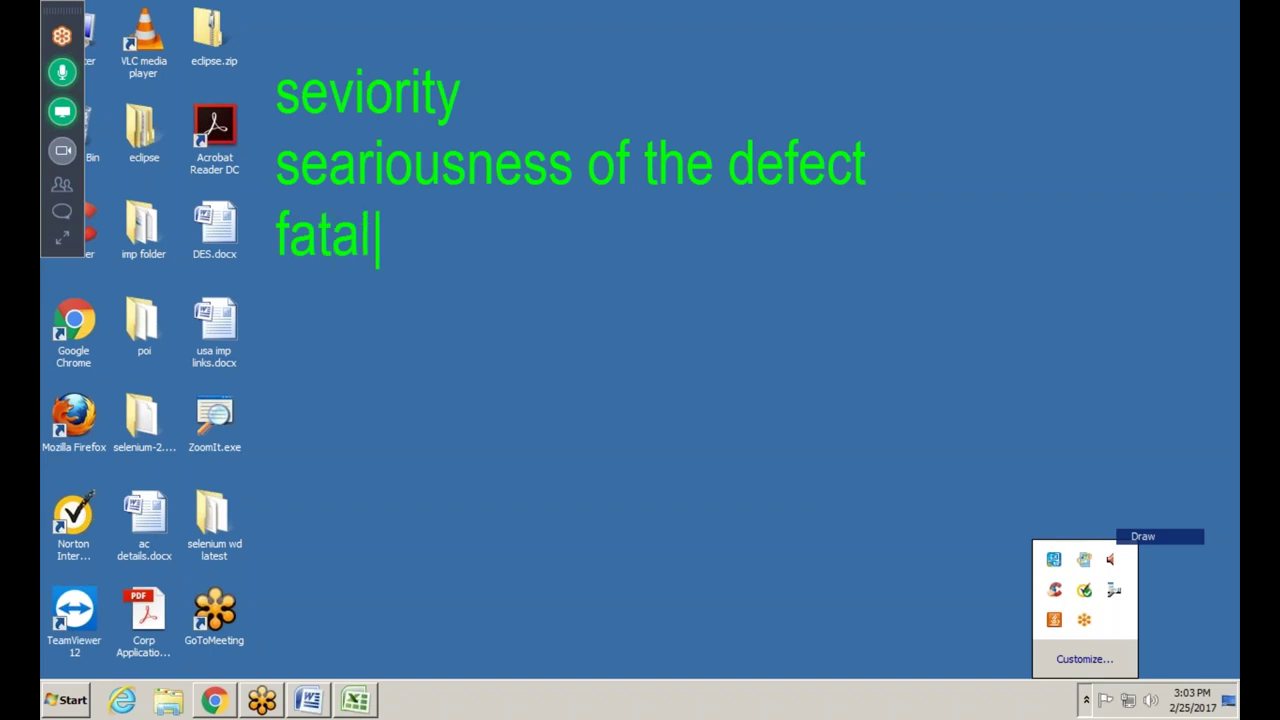
key(Return)
key(Return)
key(BackSpace)
key(BackSpace)
key(BackSpace)
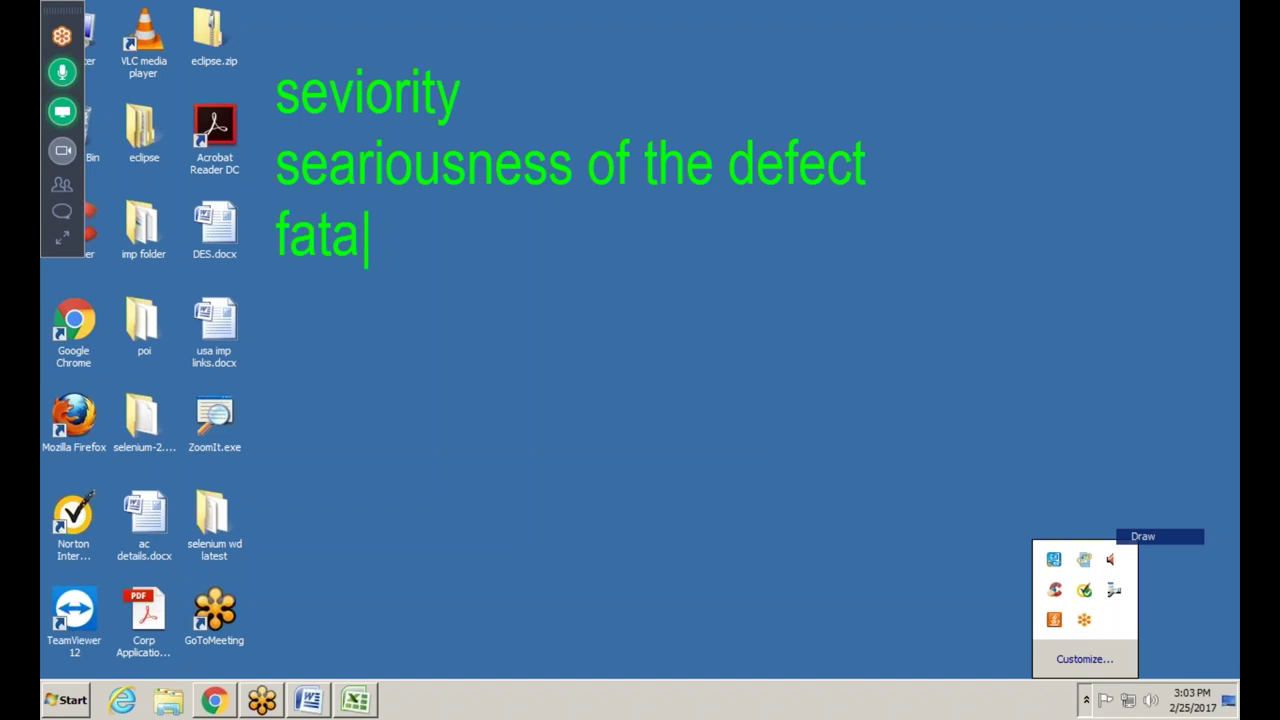